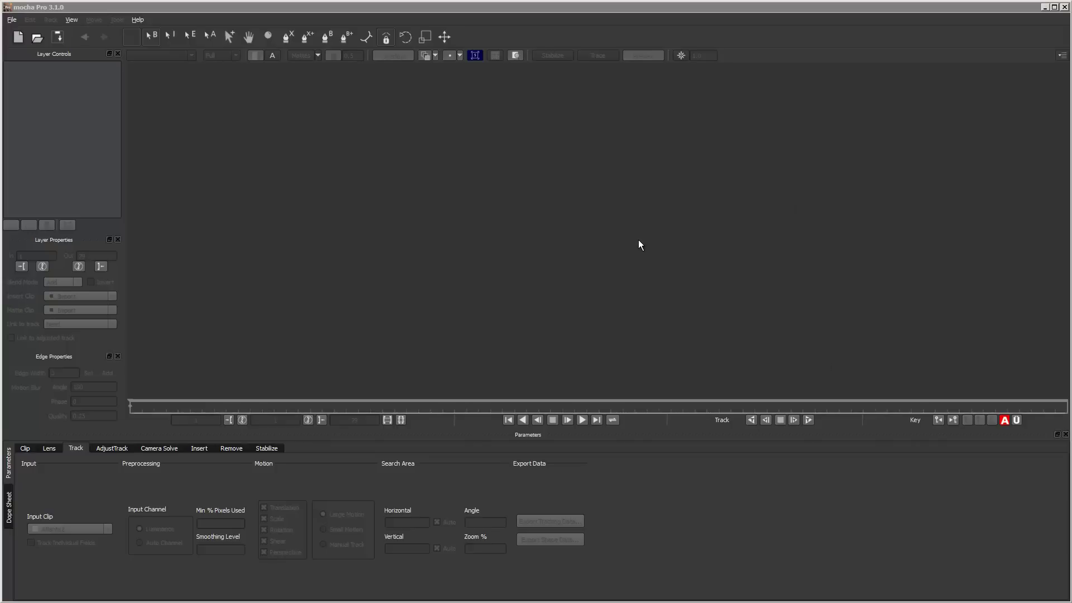
- Create a new project named Atlanta2 from the clip Atlanta2.avi, overwriting the existing Atlanta2.mocha project file
left_click(11, 20)
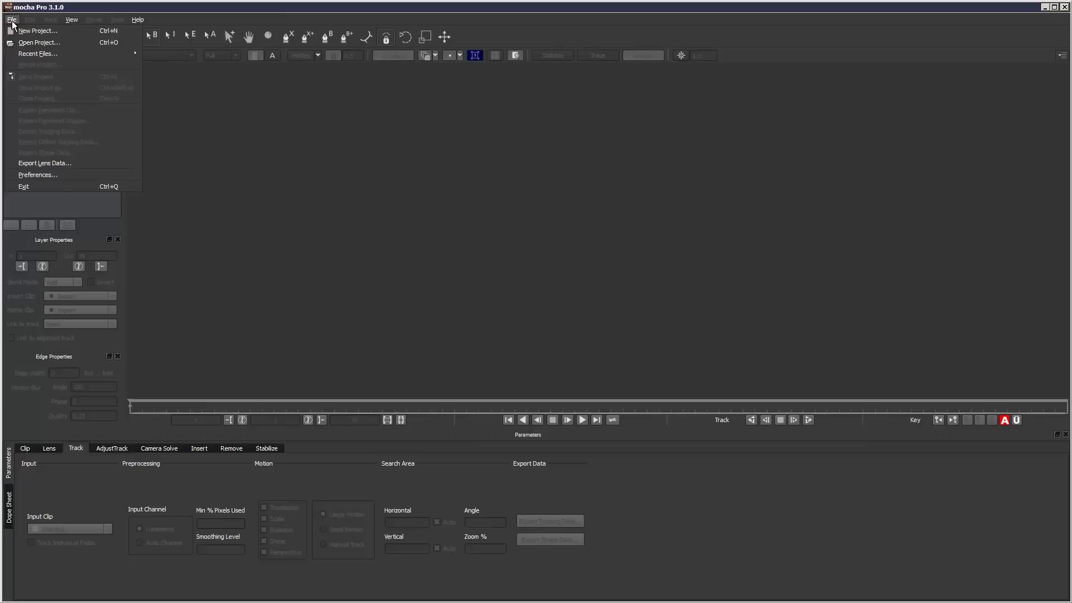
left_click(21, 31)
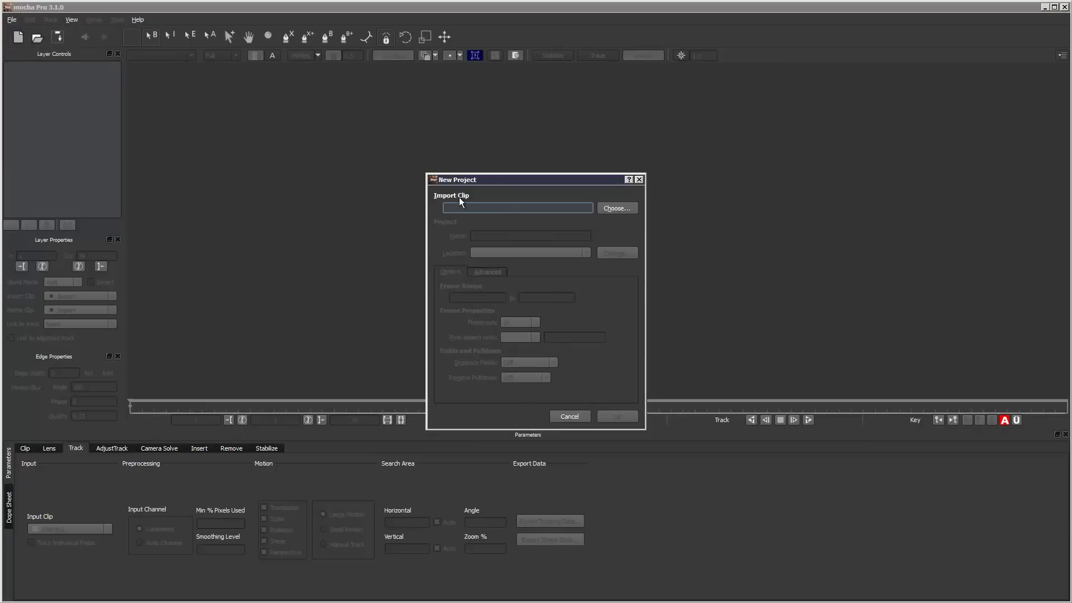
left_click(621, 208)
double_click(548, 273)
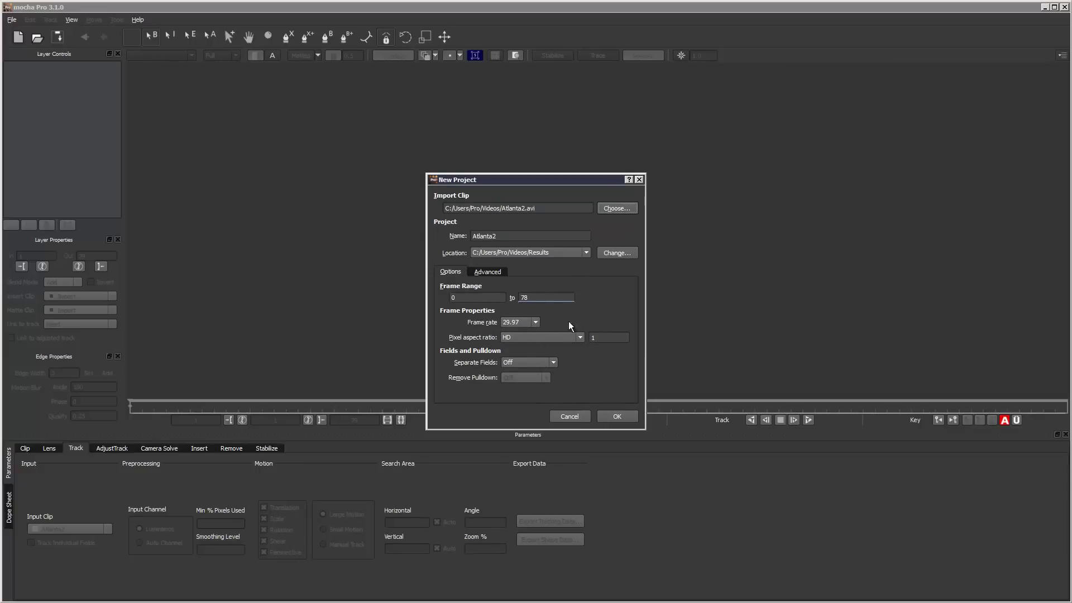
left_click(617, 416)
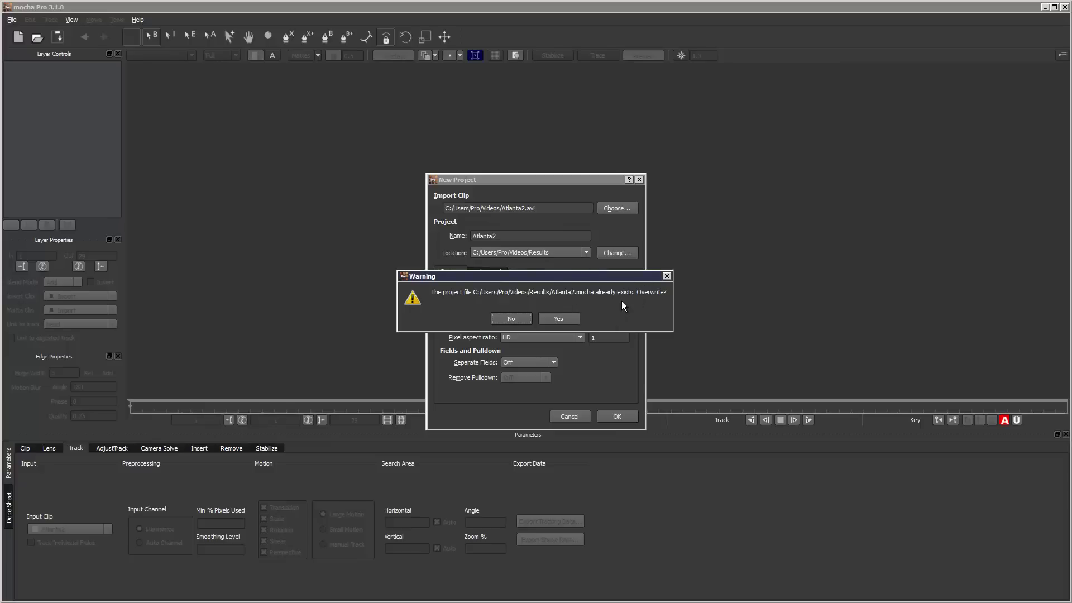
left_click(566, 317)
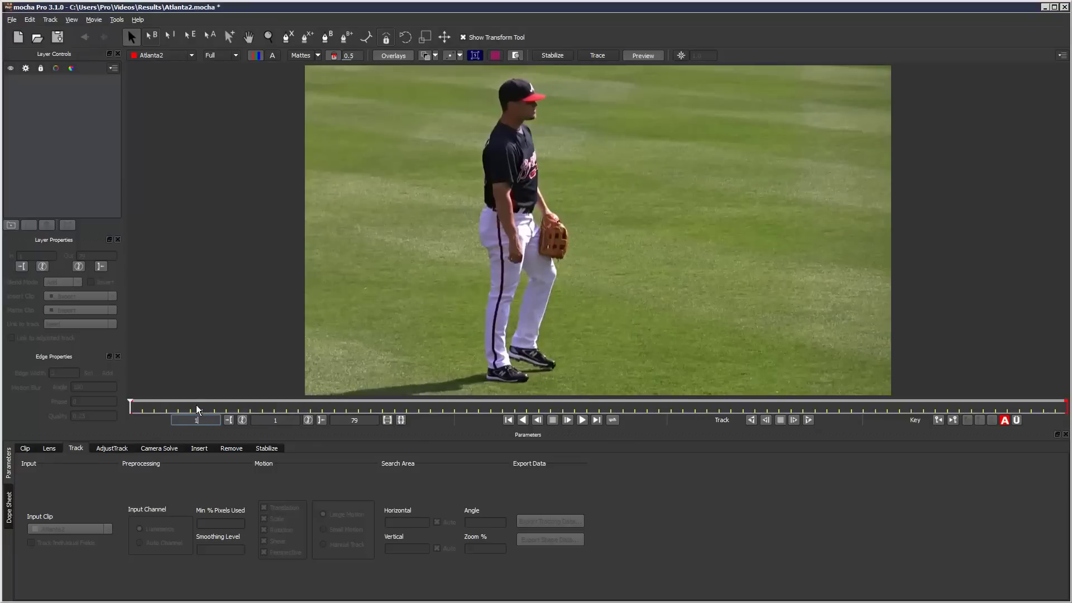
- Play the clip to review the player's movement, and return to frame 1
left_click_drag(133, 409, 99, 395)
key("space")
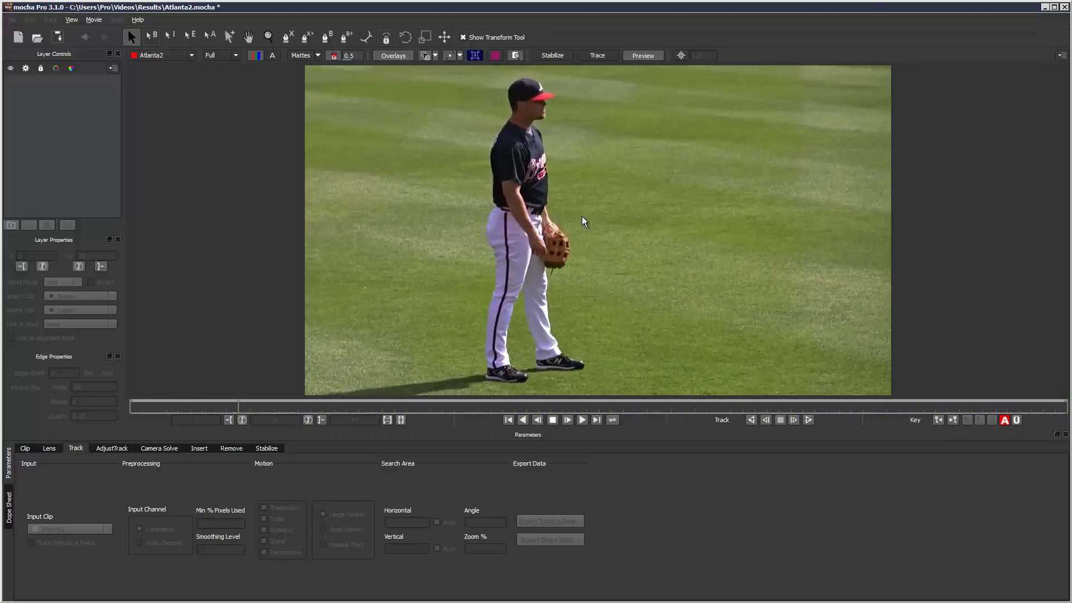
key("space")
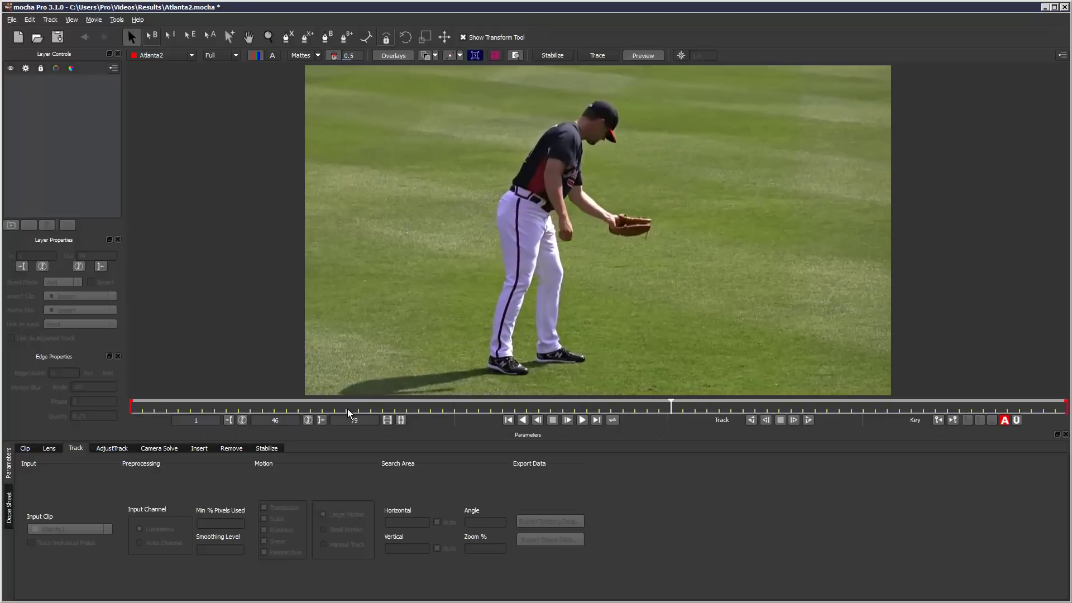
left_click_drag(671, 408, 114, 360)
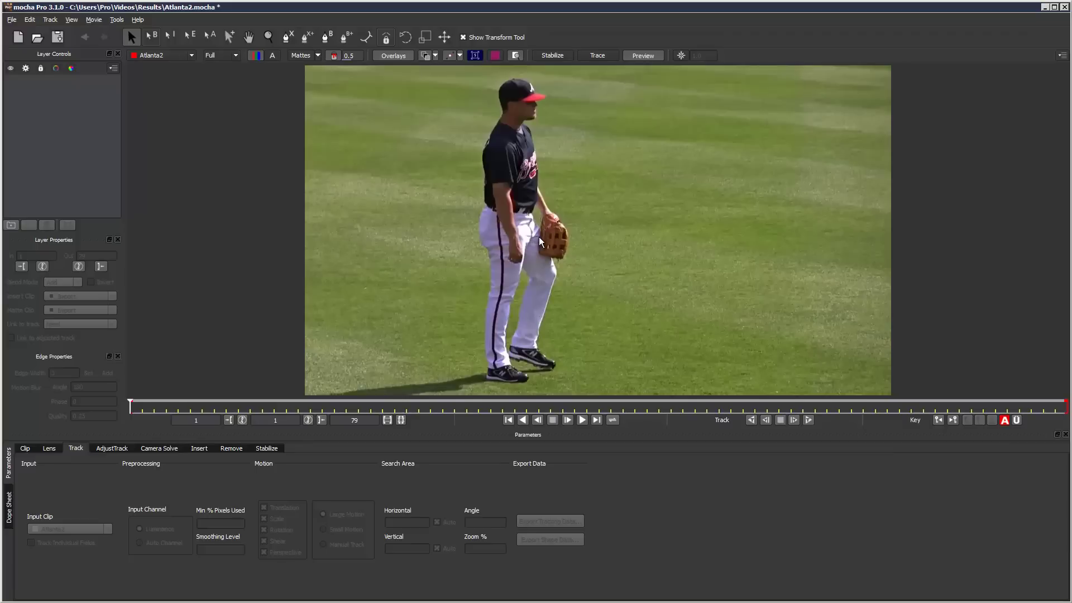
- Draw a closed X-Spline layer around the player's head and cap on frame 1, leaving out the protruding brim
key("z")
left_click_drag(538, 237, 469, 198)
left_click_drag(624, 240, 469, 184)
key("x")
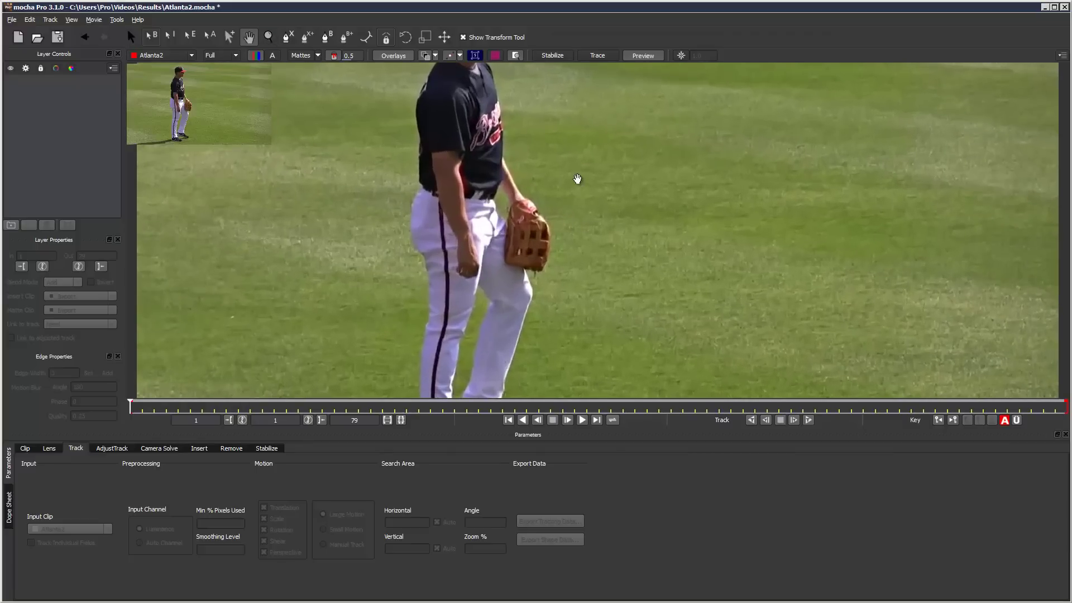
left_click_drag(577, 179, 562, 294)
left_click_drag(573, 231, 482, 213)
key("z")
key("s")
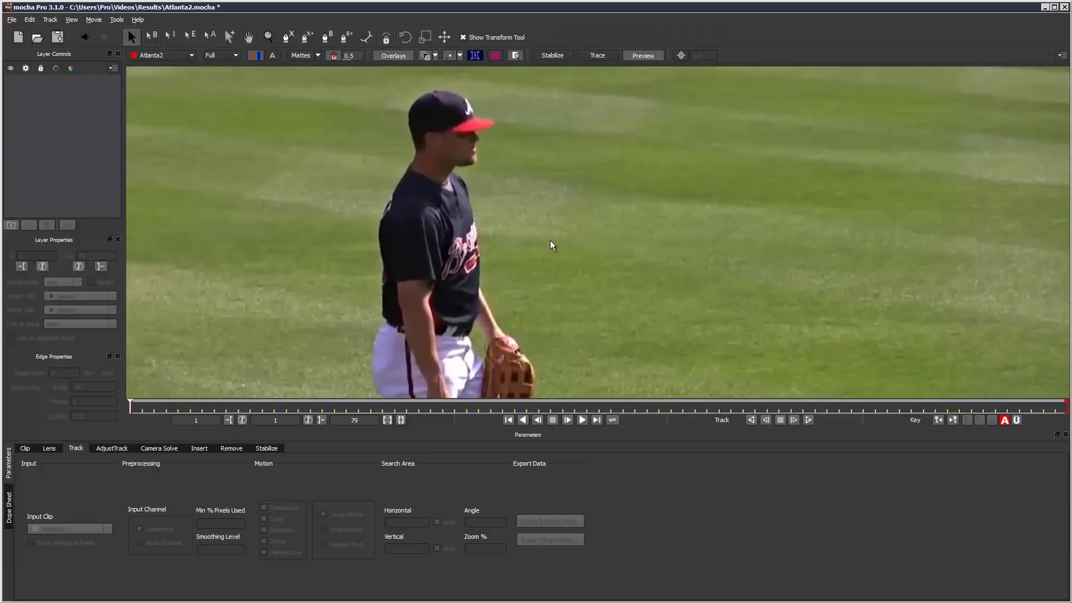
key("z")
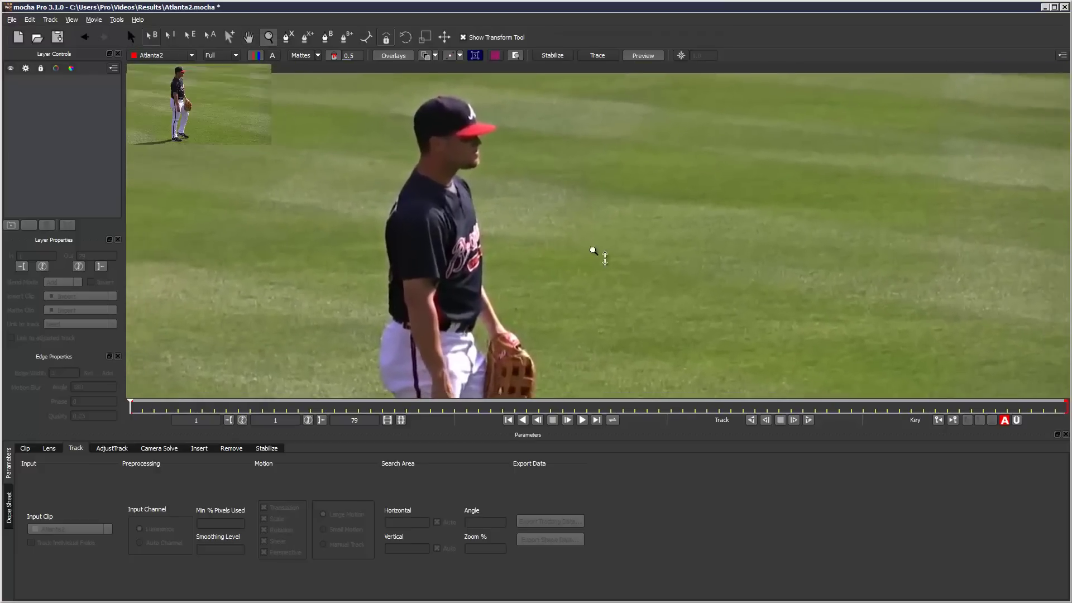
left_click_drag(593, 249, 532, 226)
key("s")
key("z")
key("x")
key("z")
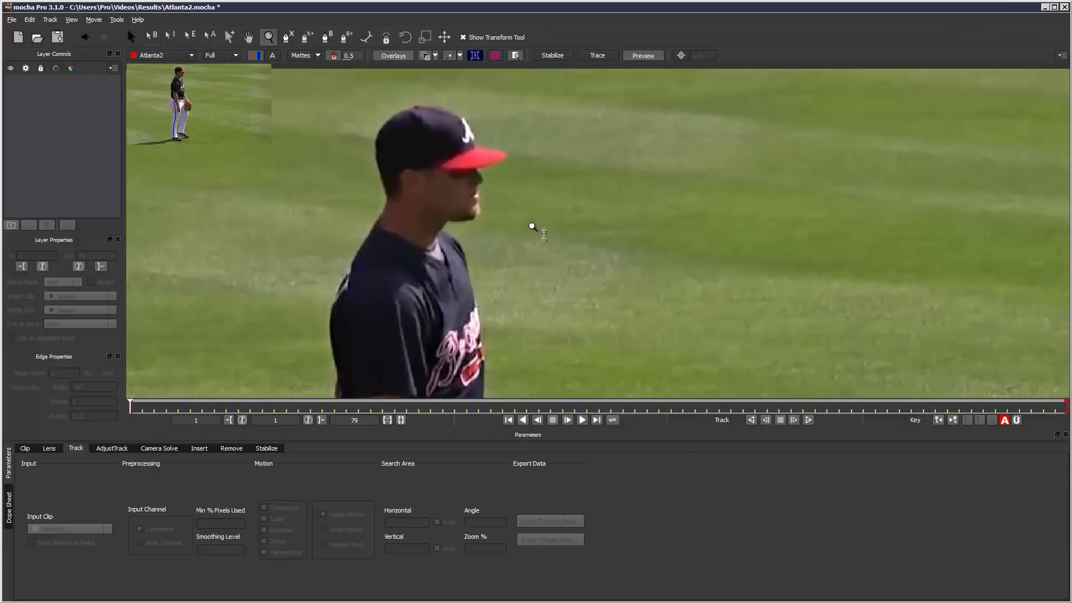
left_click(289, 38)
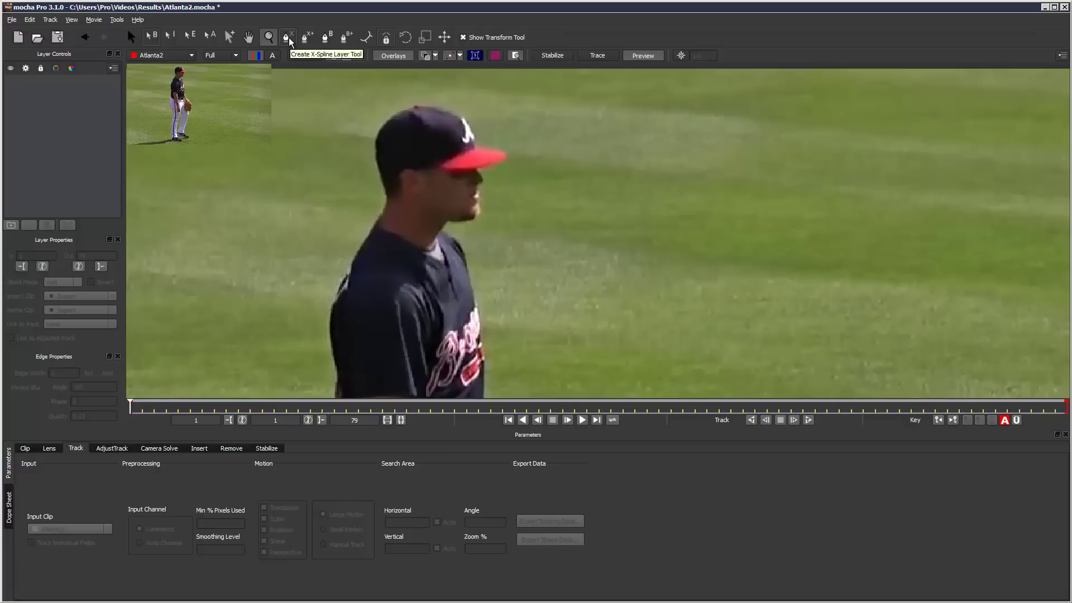
left_click(387, 201)
left_click(378, 170)
left_click(378, 129)
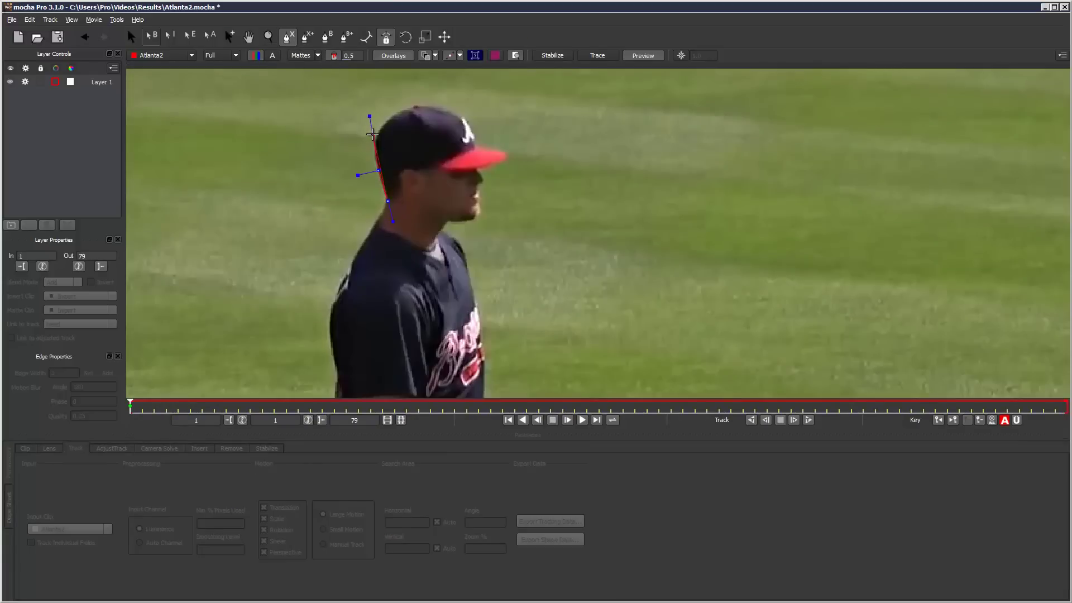
left_click(409, 104)
left_click(460, 111)
left_click(481, 145)
left_click(476, 141)
left_click(476, 167)
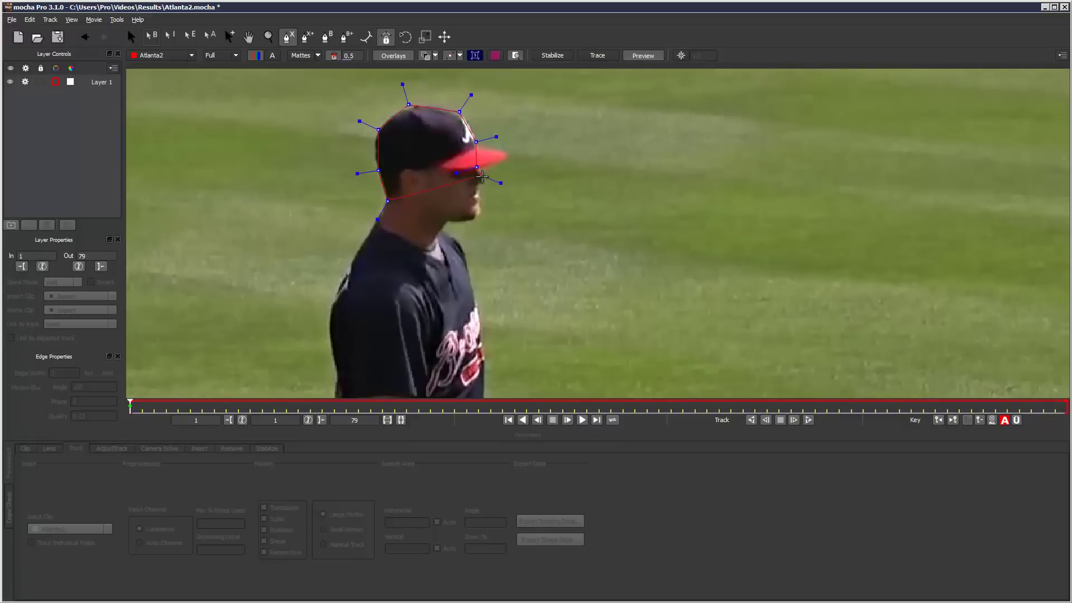
left_click(479, 186)
left_click(479, 201)
left_click(480, 218)
left_click(465, 222)
left_click(437, 220)
left_click(388, 201)
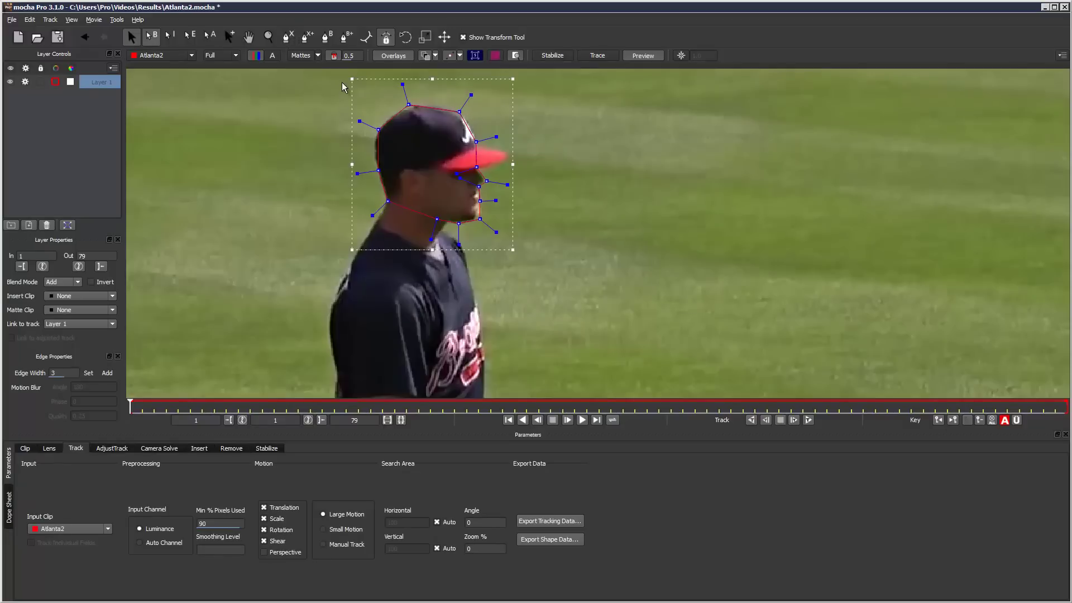
- Adjust the curvature of all the head spline's points together, and move the cap's front and back points onto its edge
left_click_drag(335, 81, 547, 277)
left_click(495, 137)
left_click_drag(495, 137, 466, 112)
left_click(473, 110)
left_click(459, 111)
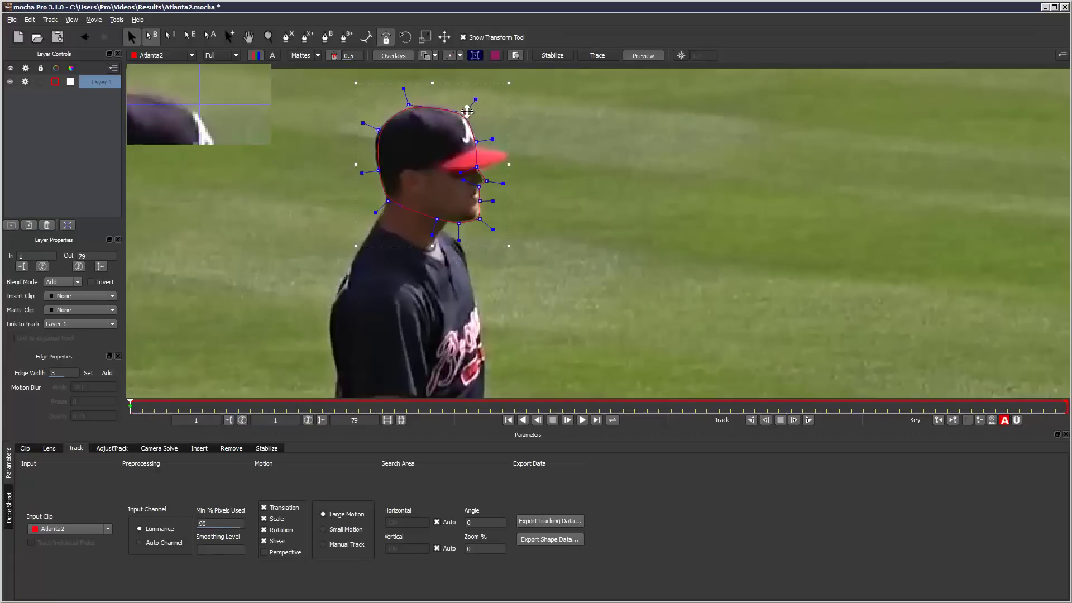
left_click_drag(378, 129, 375, 129)
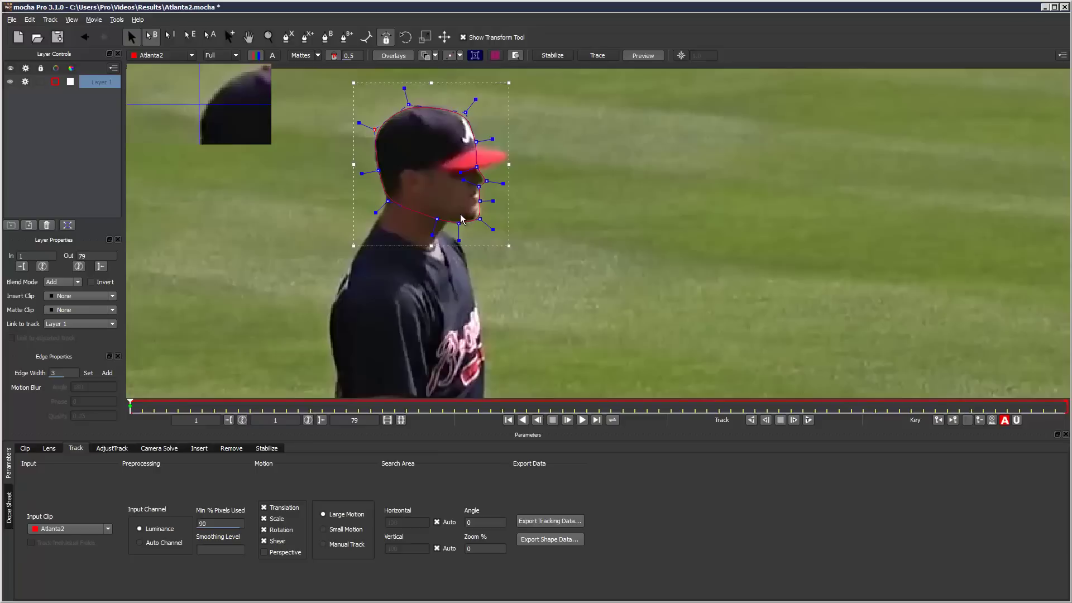
- Show tangents only for selected points, and refine the spline points at the back of the head, nose and chin
left_click(459, 56)
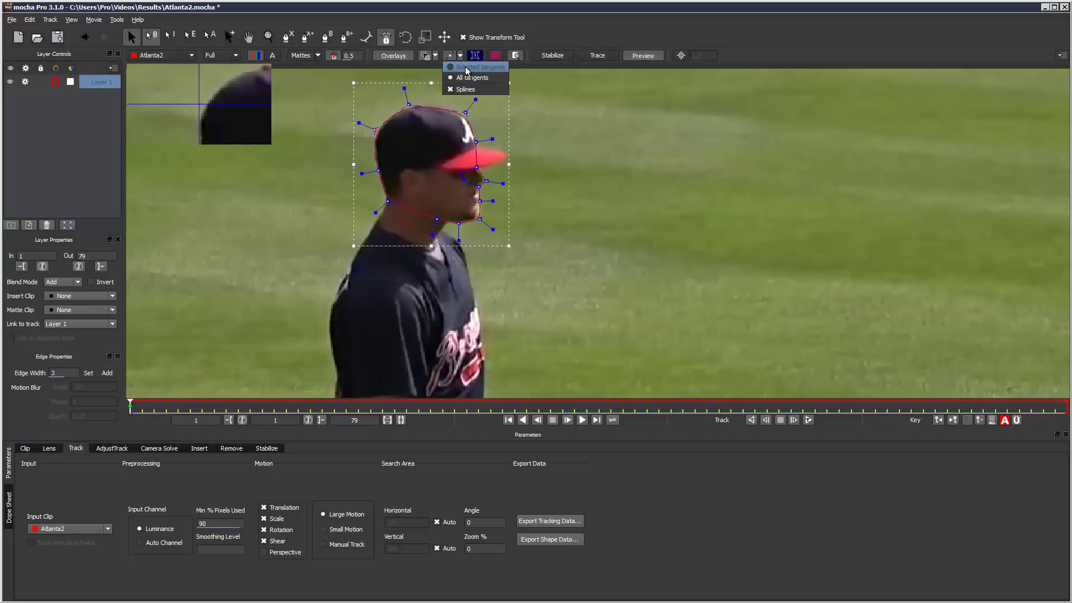
left_click(477, 67)
left_click(468, 111)
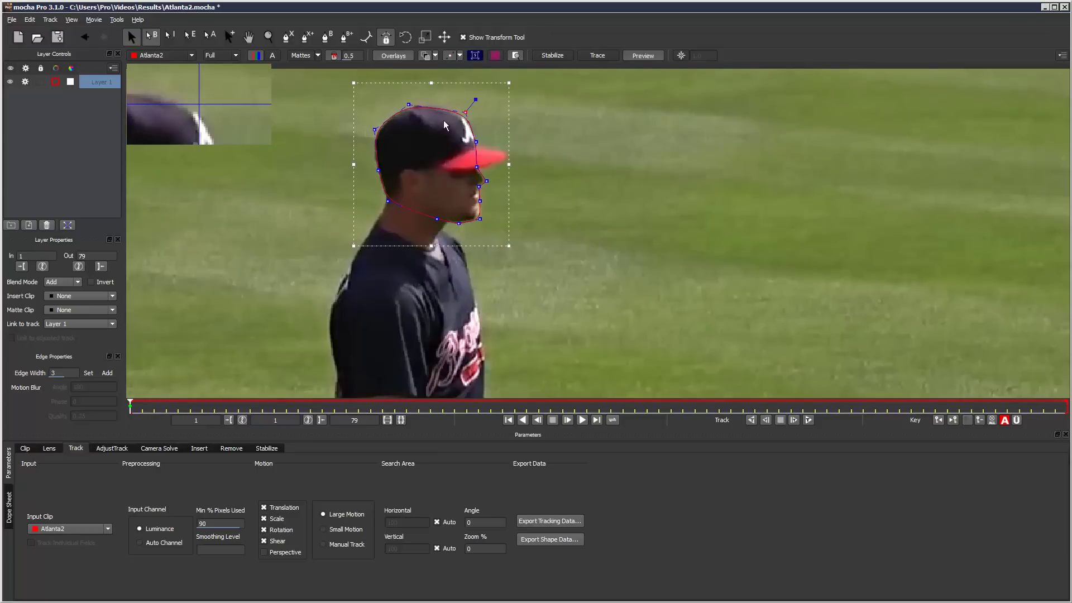
left_click(409, 105)
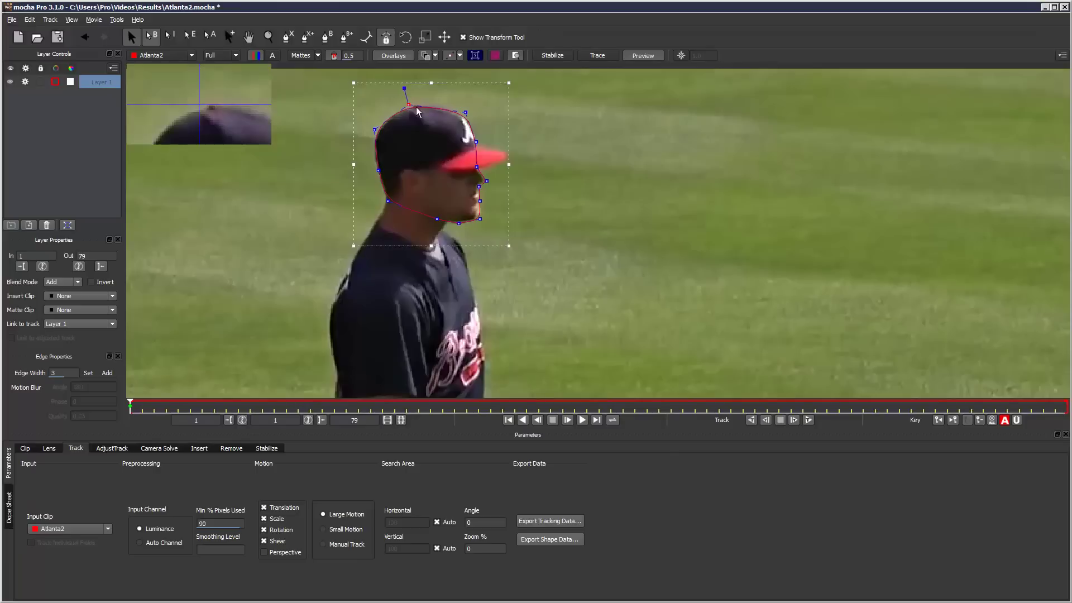
left_click(374, 130)
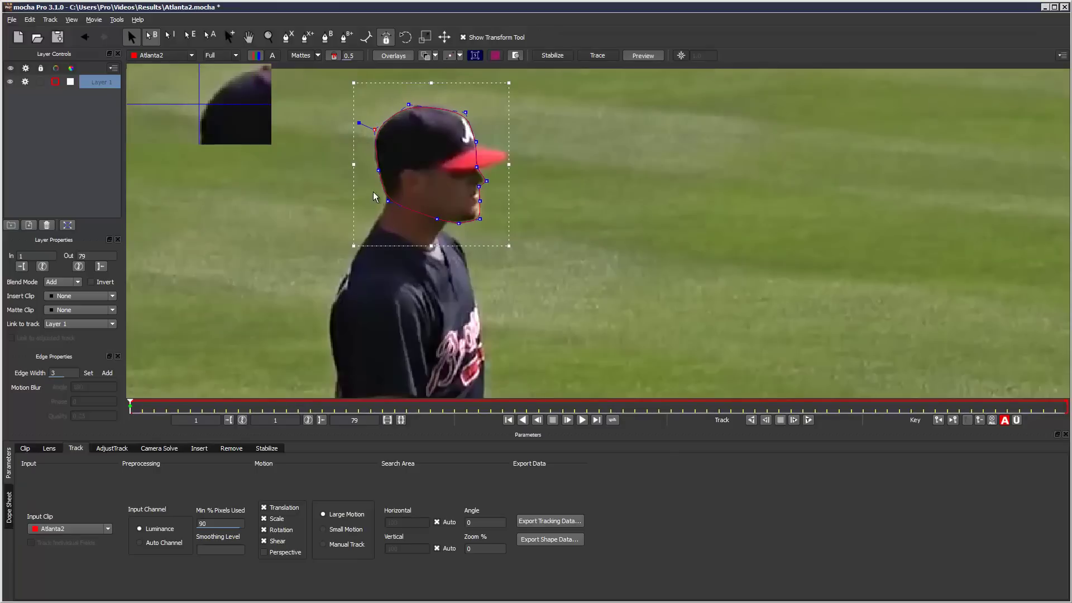
left_click(378, 170)
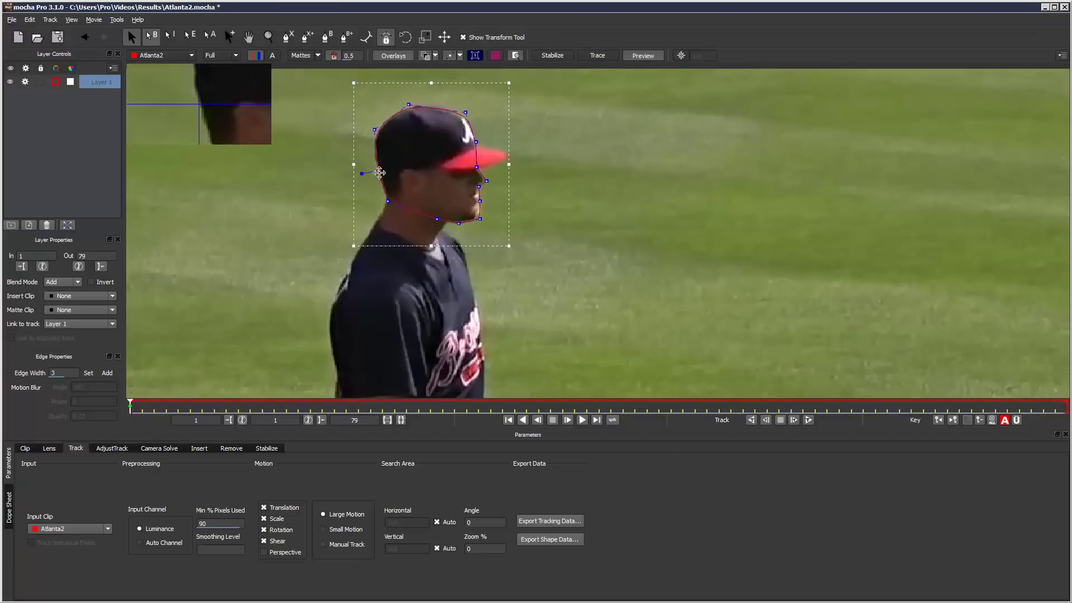
left_click_drag(378, 170, 377, 165)
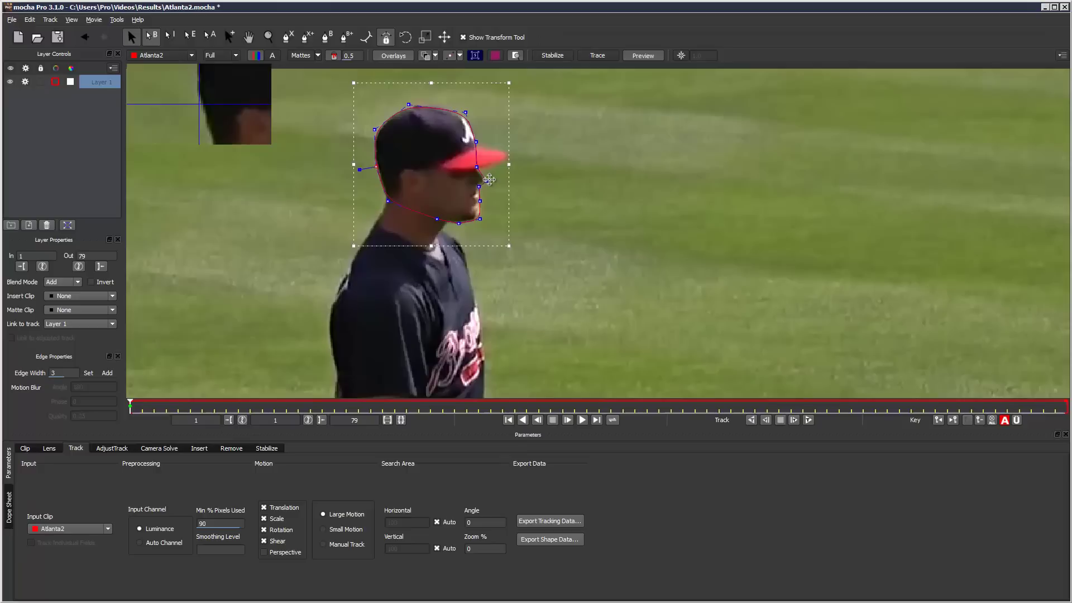
left_click(486, 181)
left_click(459, 223)
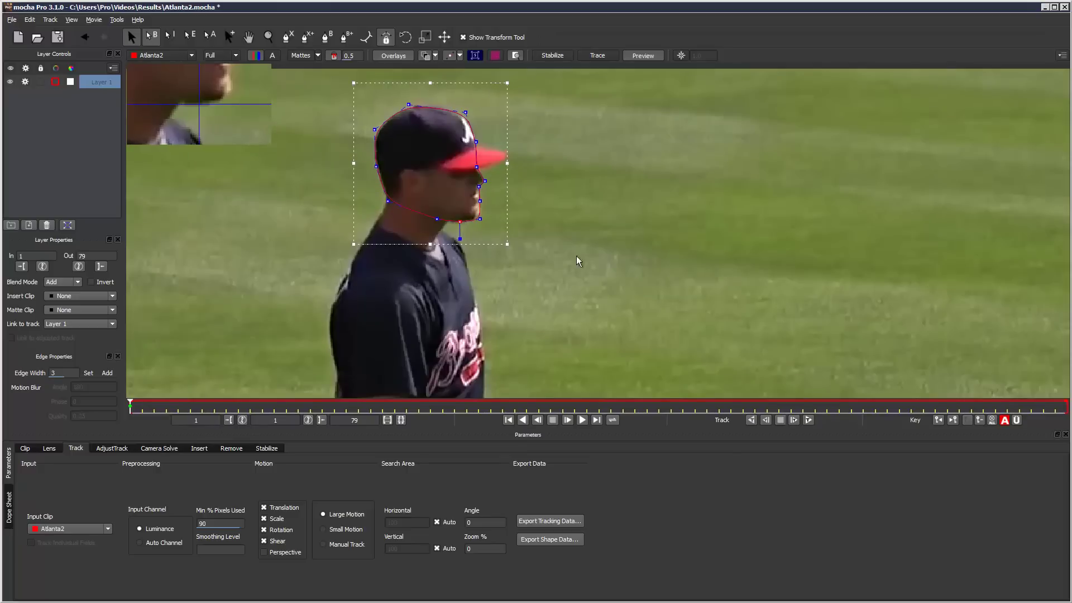
- Rename the spline layer as head
double_click(101, 83)
key("BackSpace")
type("head")
key("Return")
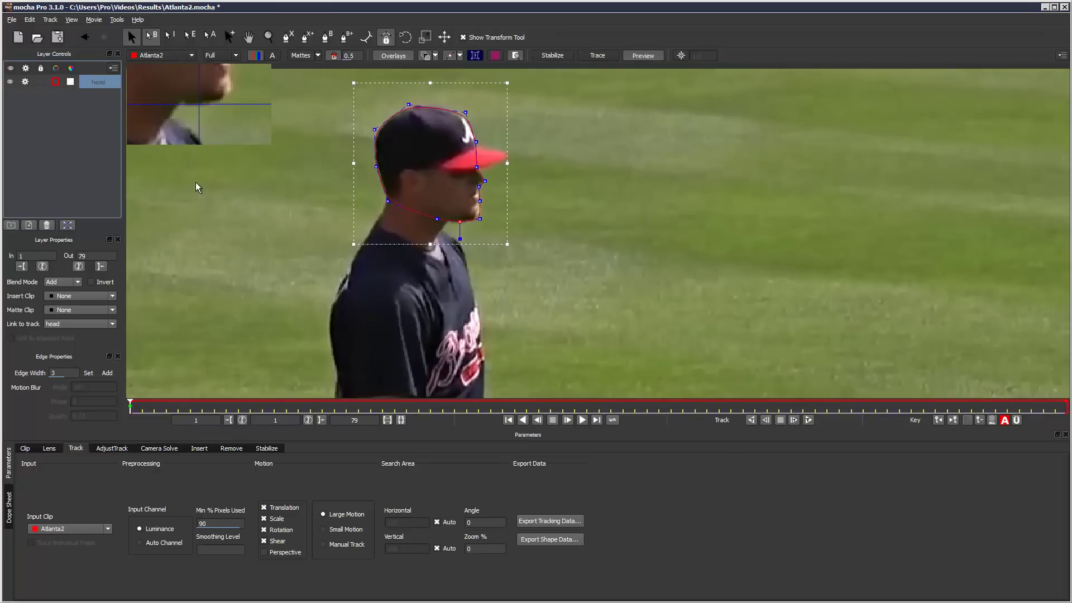
- Exclude Shear from the tracked motion and track the head layer forward from frame 1, stopping at frame 45
left_click(265, 542)
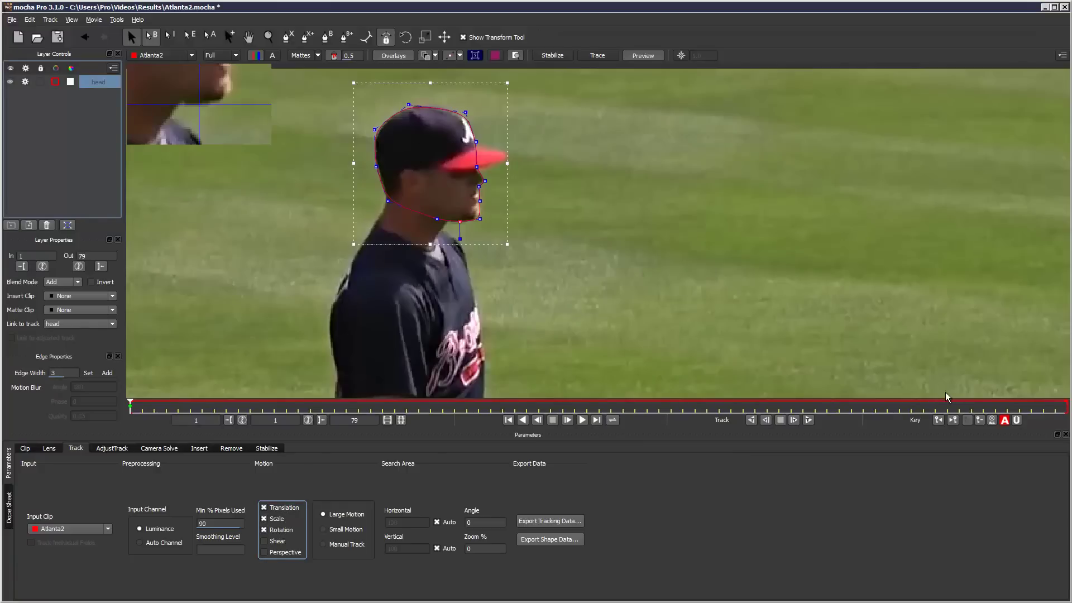
left_click(809, 421)
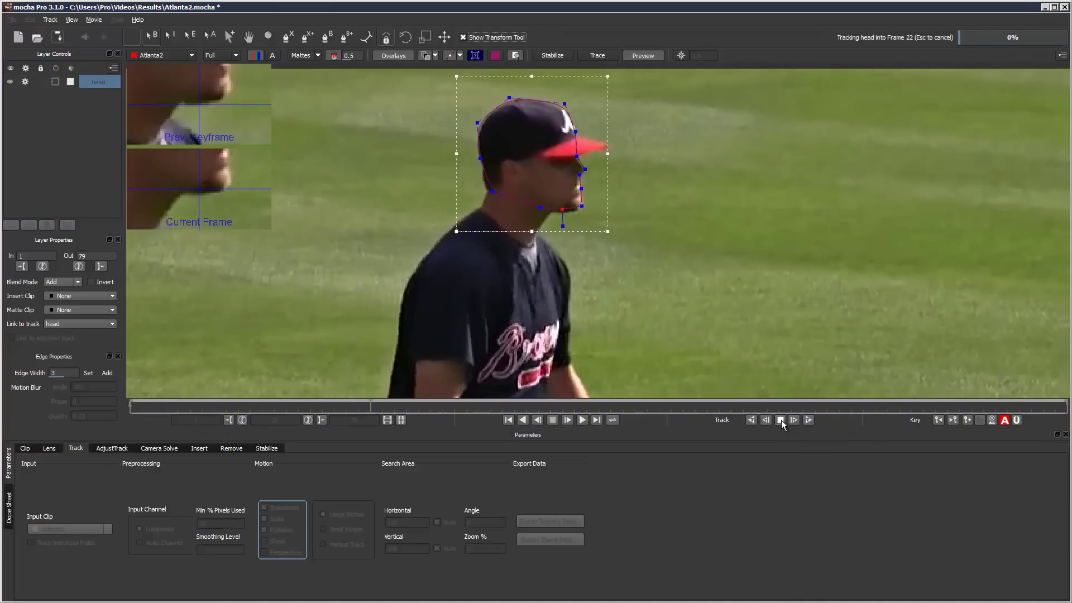
left_click(780, 420)
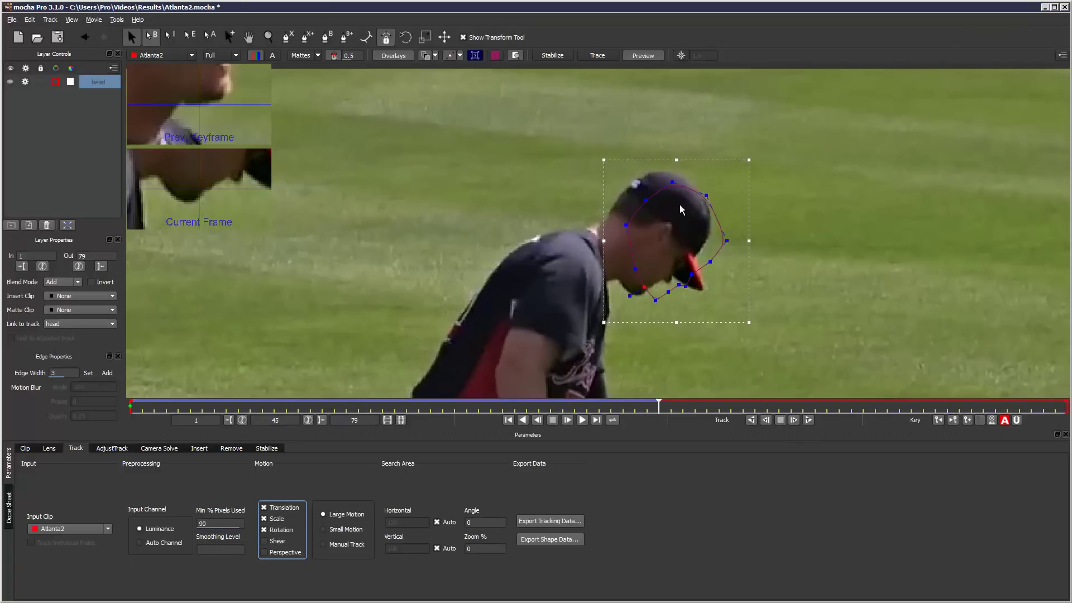
- Reposition and stretch the head spline at frame 45 to fit the cap and face of the bent-over player
left_click_drag(747, 208, 732, 194)
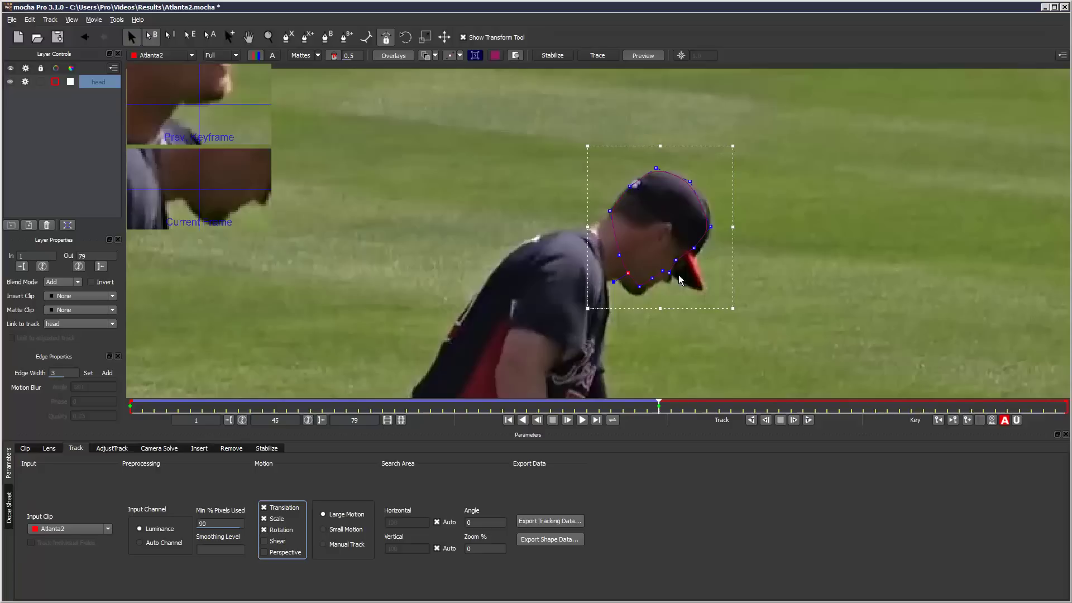
left_click_drag(659, 309, 660, 316)
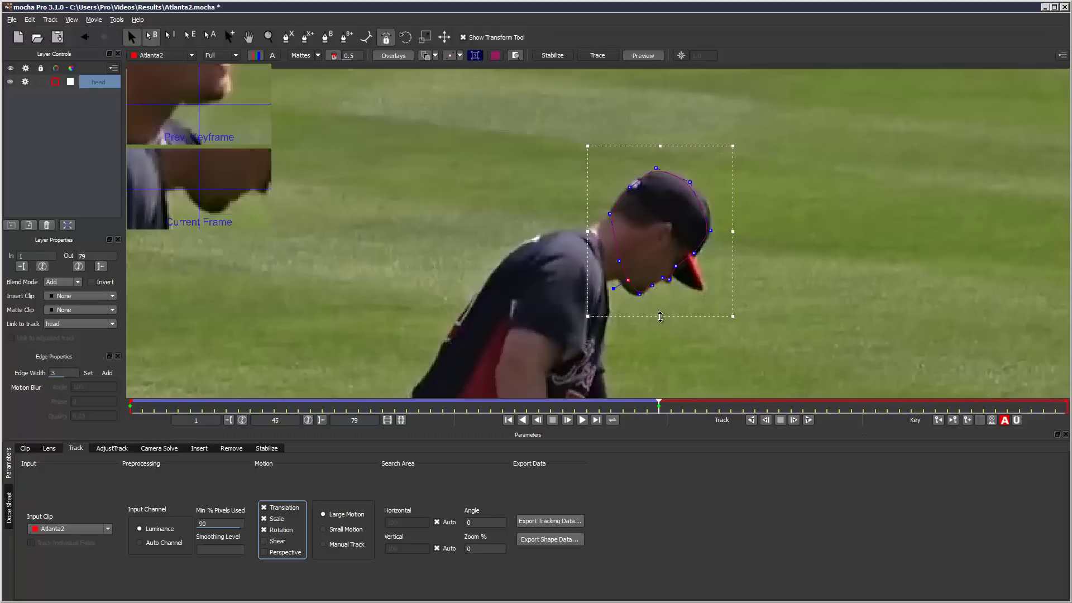
left_click_drag(733, 230, 738, 231)
left_click_drag(588, 234, 583, 233)
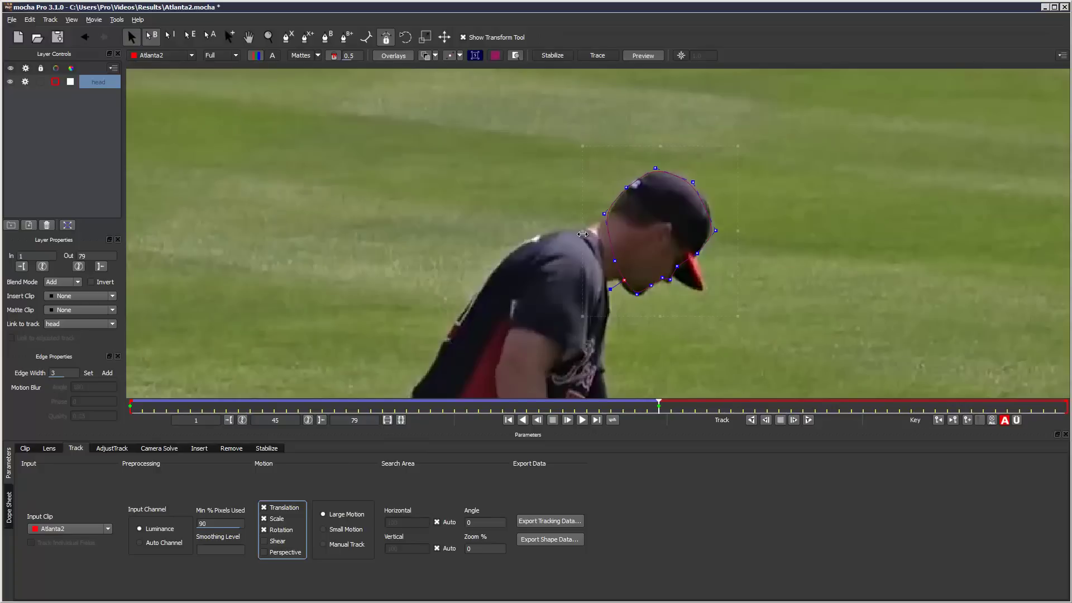
left_click_drag(660, 317, 660, 320)
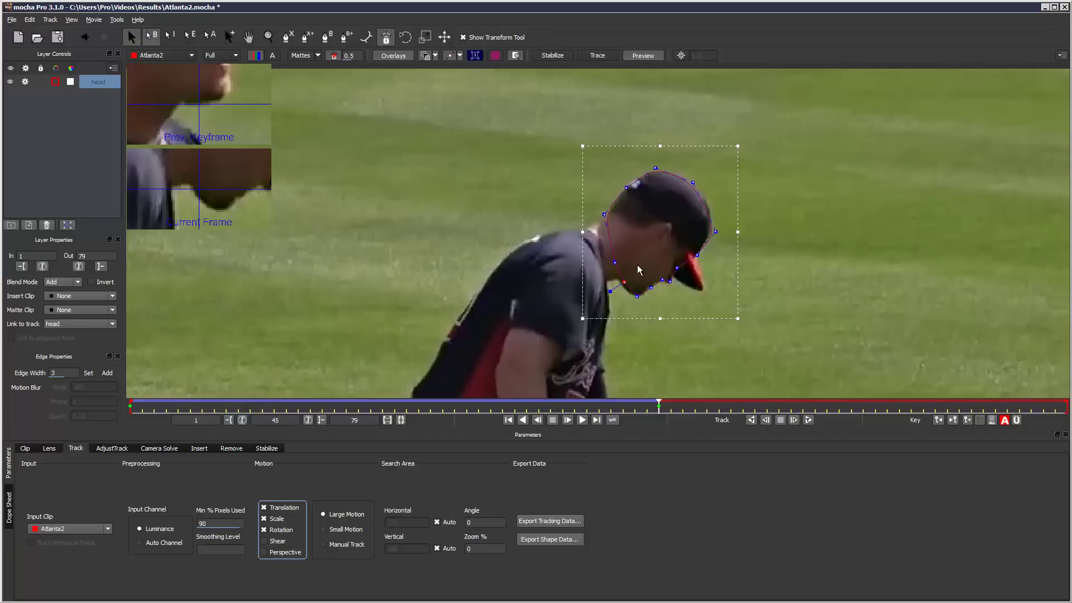
- Check the head spline's fit at frame 1 and at frame 44
left_click_drag(658, 402, 115, 409)
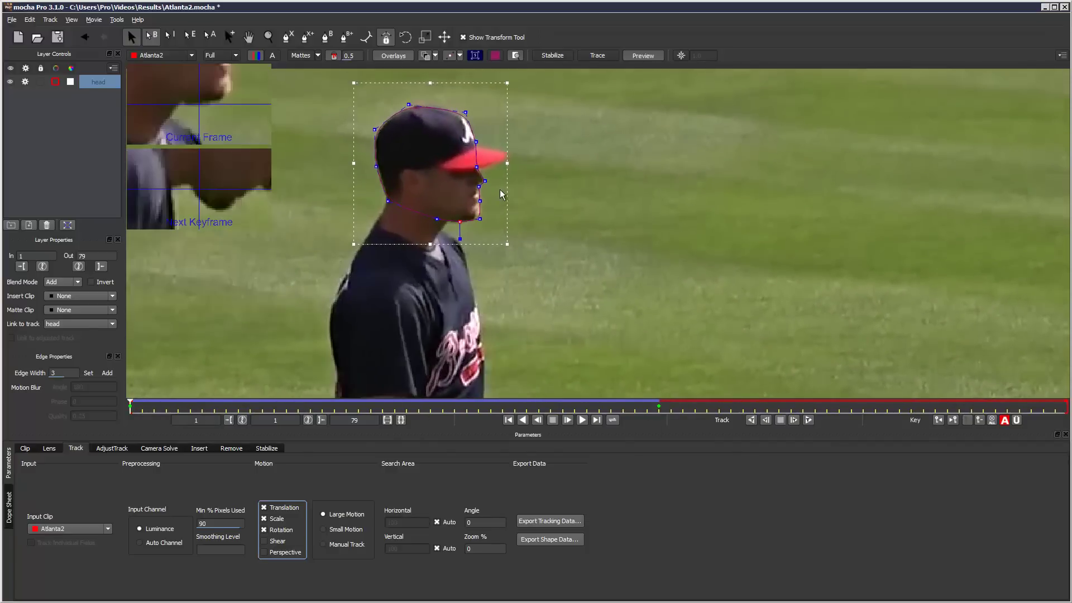
left_click(650, 400)
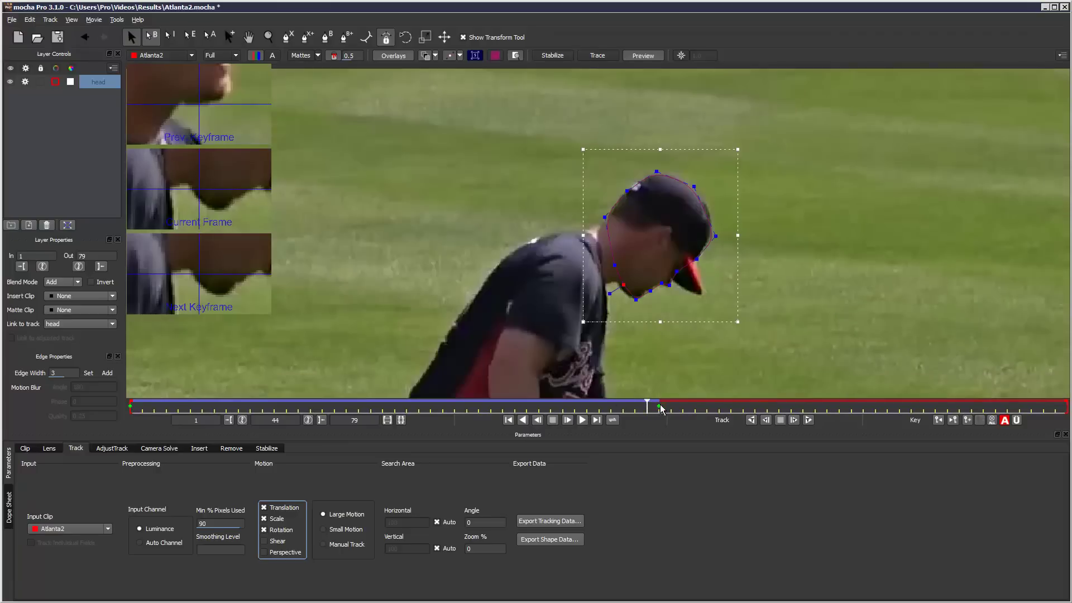
- At frame 45, refine the head spline's control points between the mouth and cap brim and at the back of the head
left_click_drag(646, 408, 659, 409)
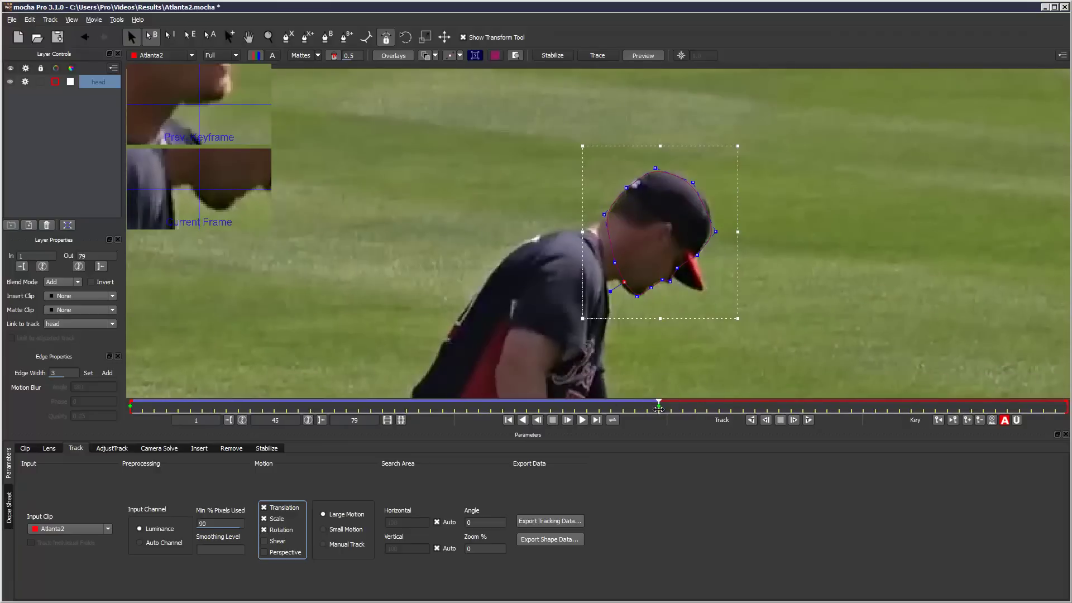
left_click_drag(670, 281, 672, 288)
left_click(662, 280)
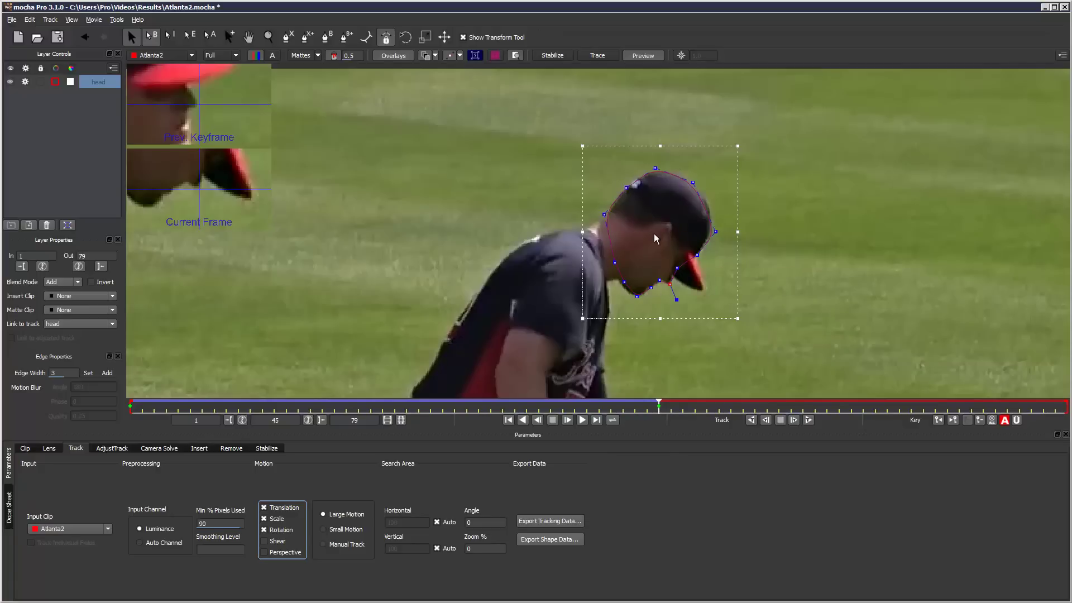
left_click(603, 215)
- At frame 22, shift the whole head spline onto the player's head and slightly resize it to fit the cap and face
left_click_drag(660, 410, 388, 408)
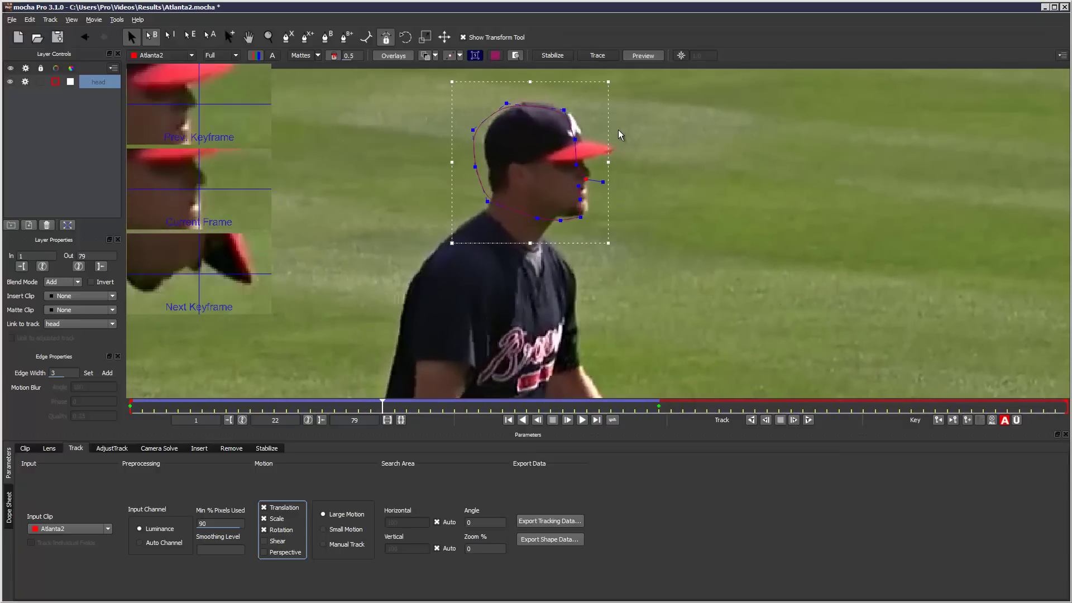
left_click_drag(610, 128, 622, 125)
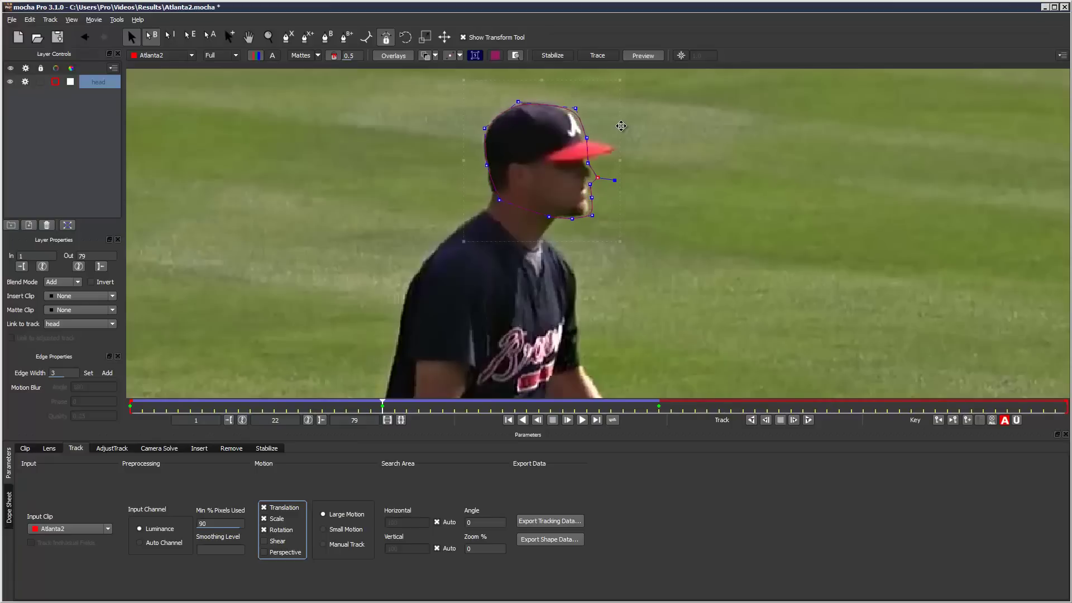
left_click_drag(617, 241, 614, 239)
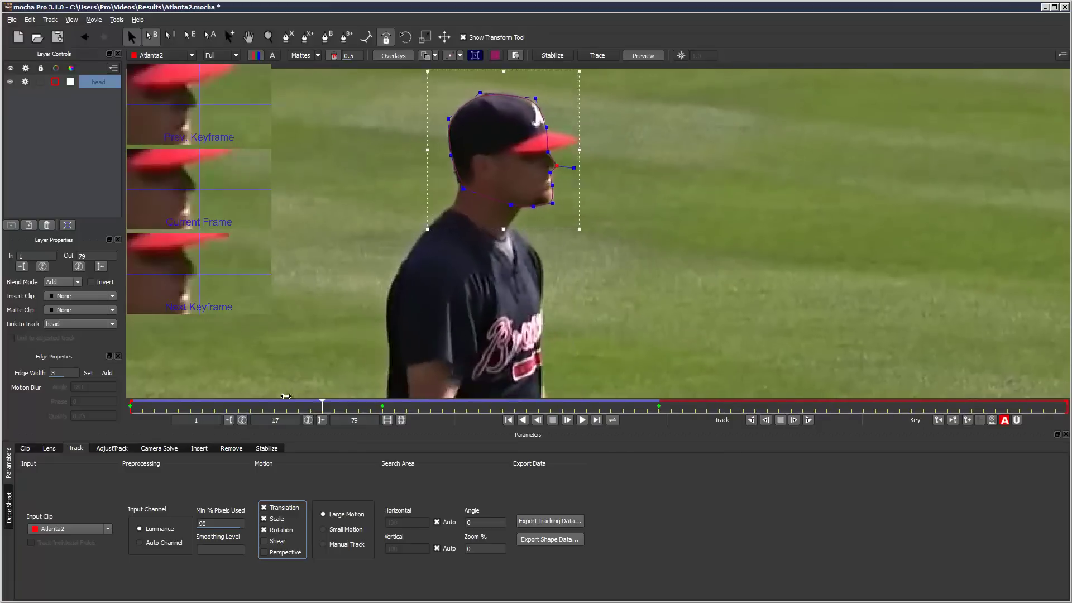
- At frame 36, widen the head spline toward the cap brim and adjust its points along the face and chin
left_click_drag(286, 396, 549, 384)
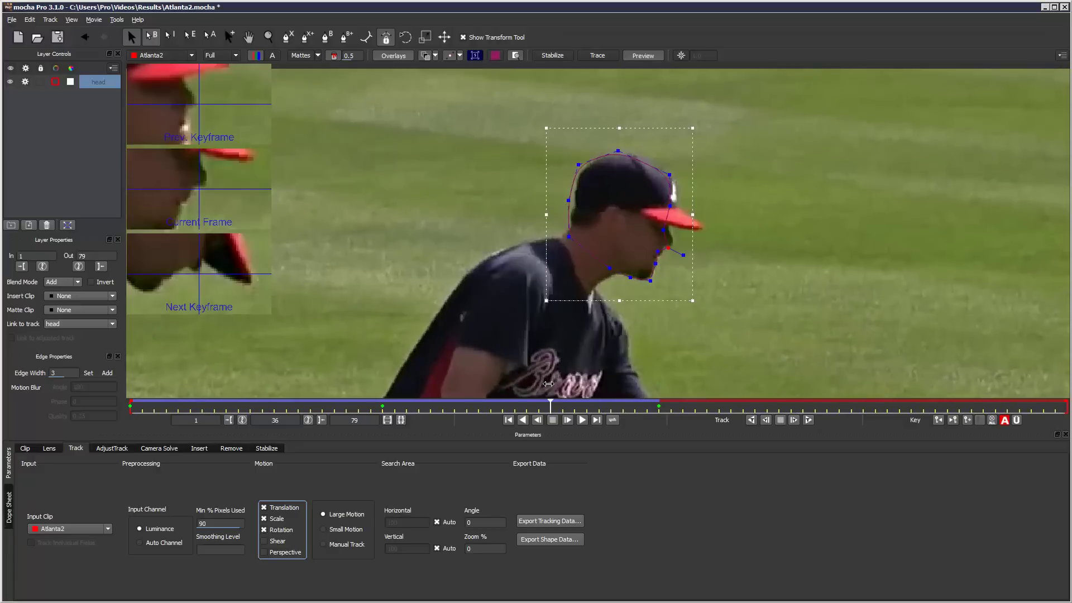
left_click_drag(692, 215, 683, 286)
left_click(698, 214)
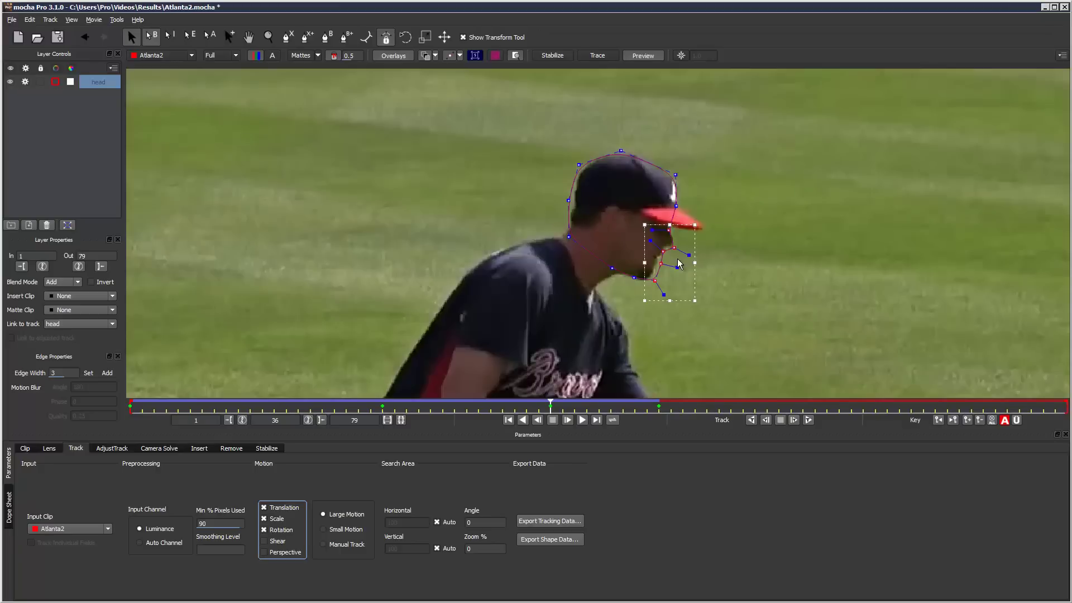
left_click_drag(676, 245, 652, 282)
- At frame 36, fit the head spline's points to the neck, back of the cap, crown and front of the cap
left_click_drag(569, 201, 568, 238)
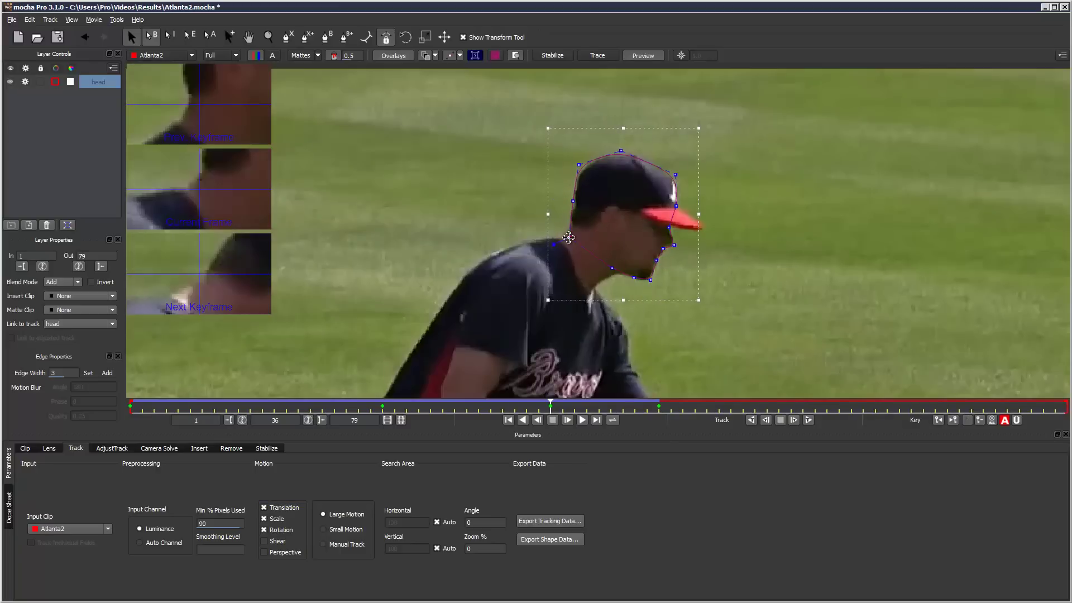
left_click(579, 165)
left_click(626, 149)
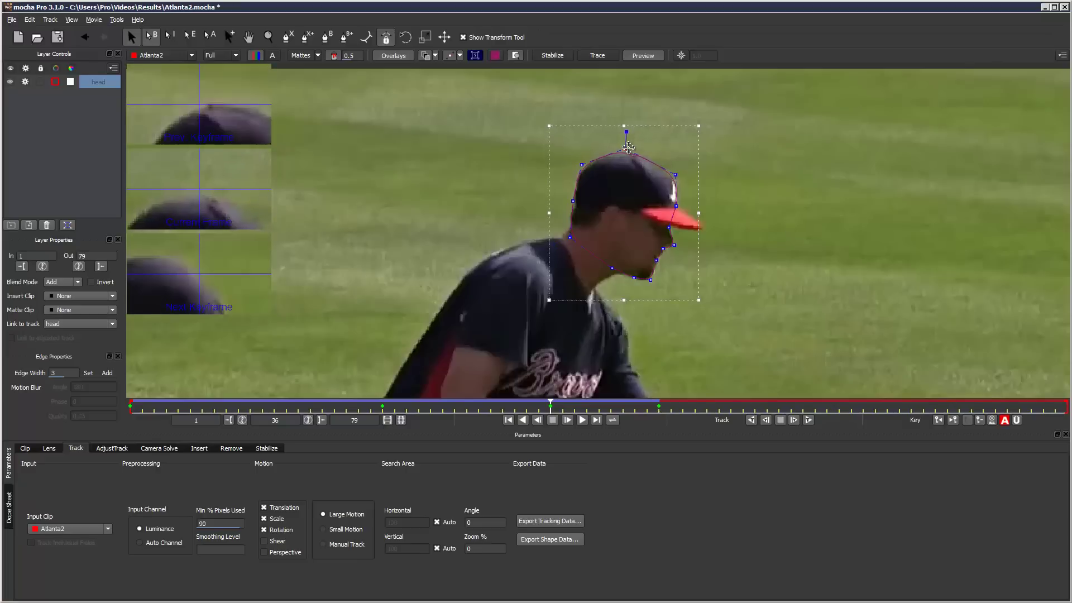
left_click(677, 175)
left_click(677, 206)
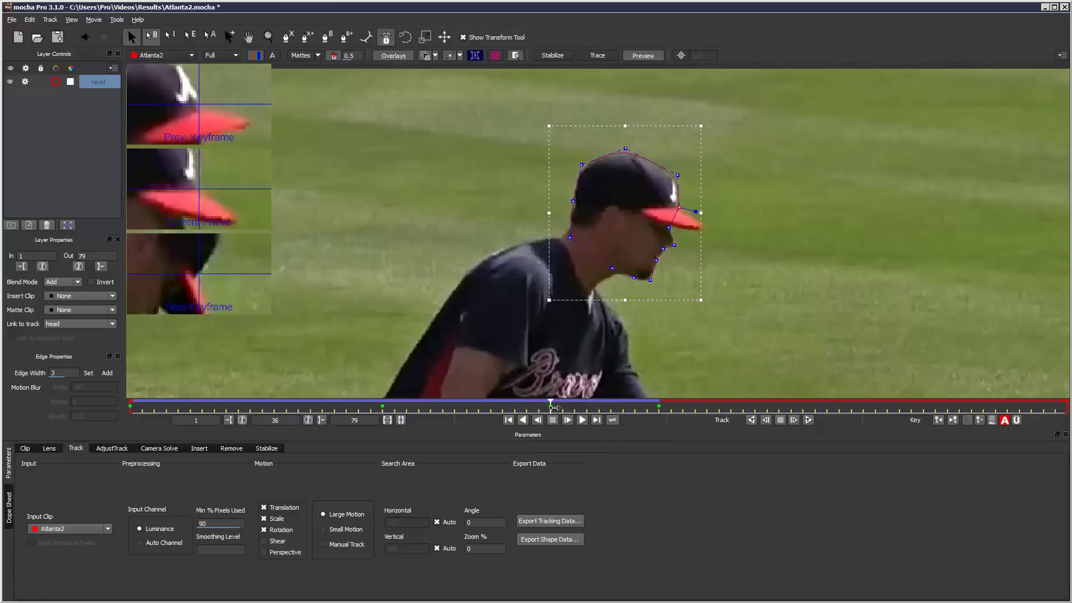
- At frame 45, adjust the head spline's points at the chin and along the upper and front edges of the cap
left_click_drag(554, 409, 655, 413)
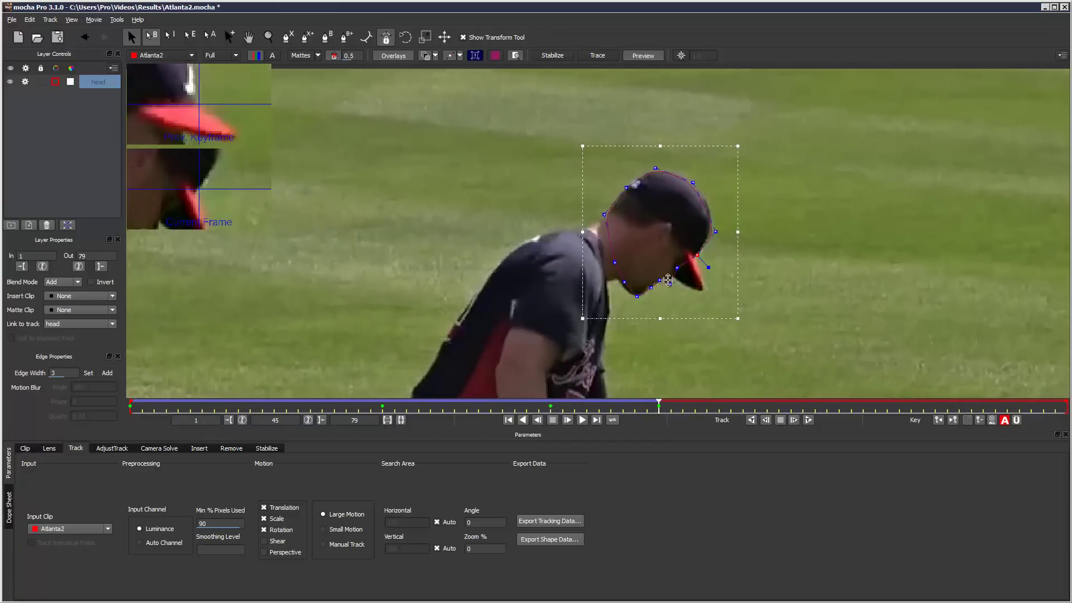
left_click(637, 298)
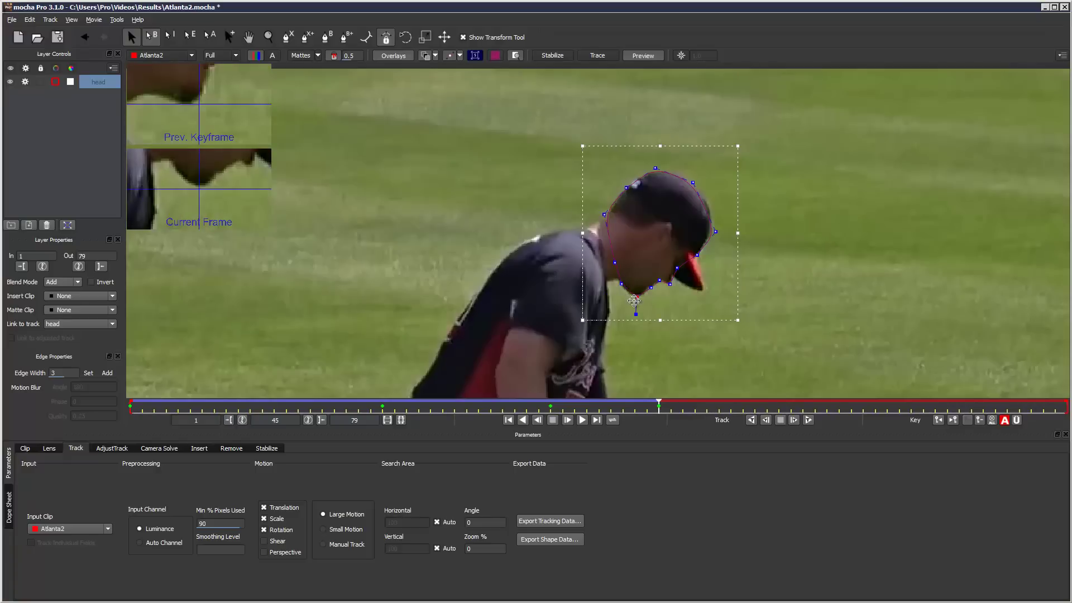
left_click(698, 182)
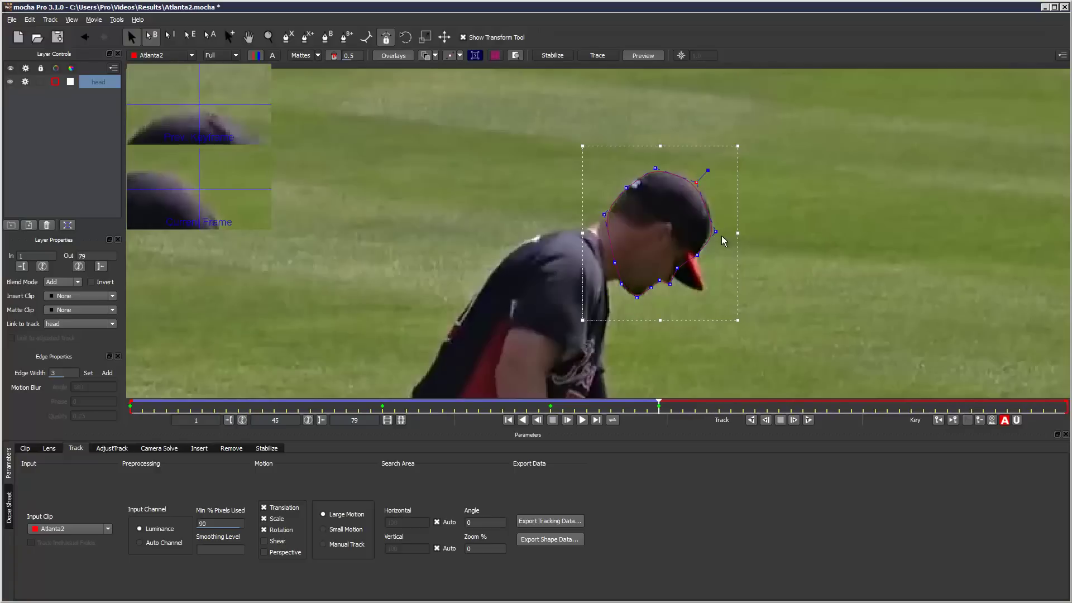
left_click(716, 230)
- Track the head layer forward from frame 45 to frame 77, and stretch the spline horizontally at frame 60 to fit the head
left_click(808, 420)
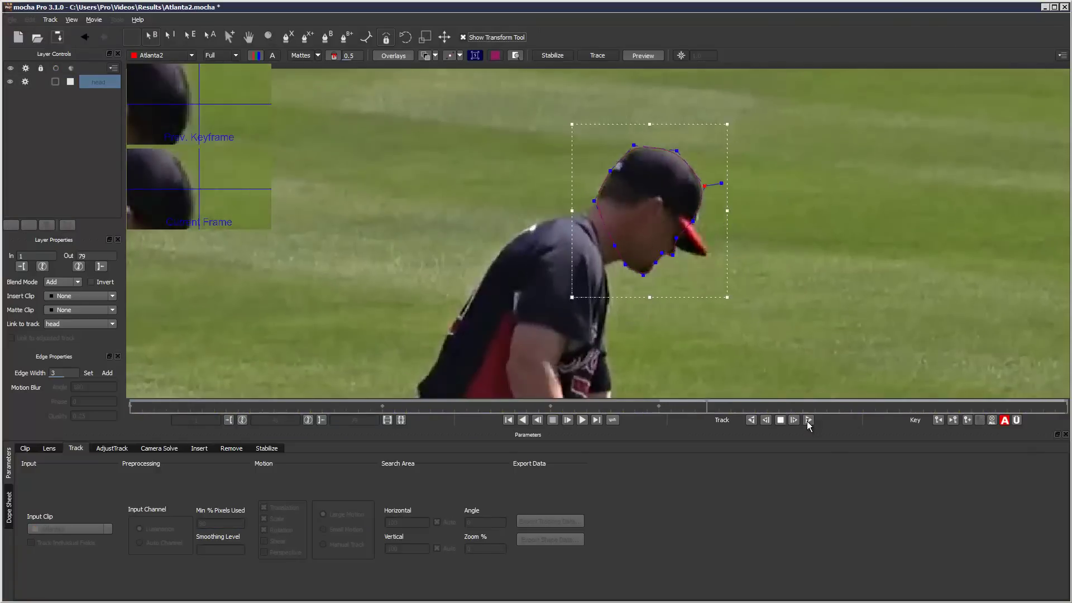
left_click(780, 421)
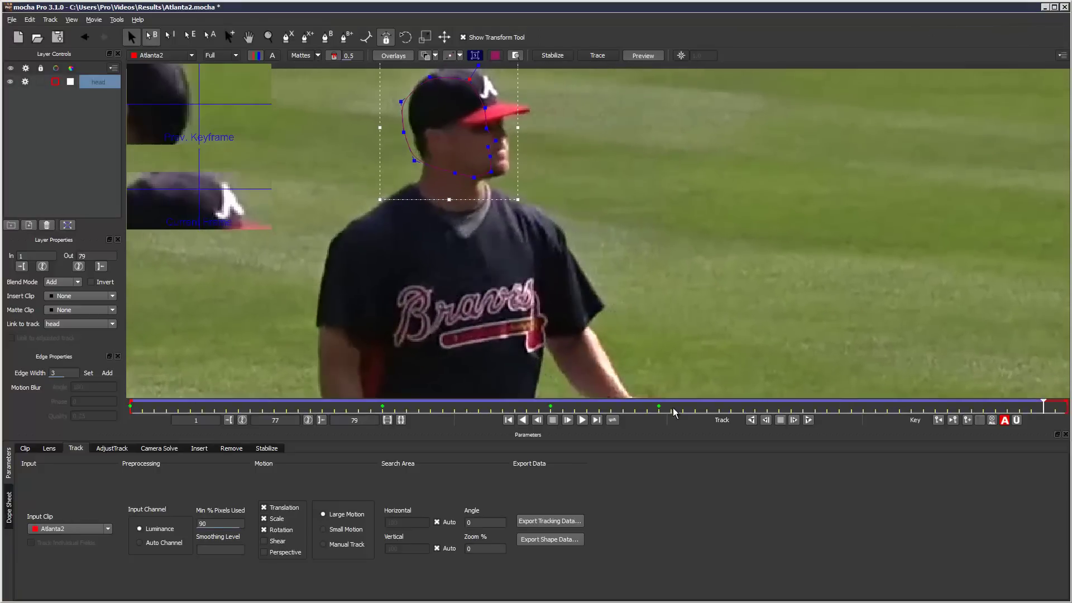
left_click_drag(1042, 406, 833, 402)
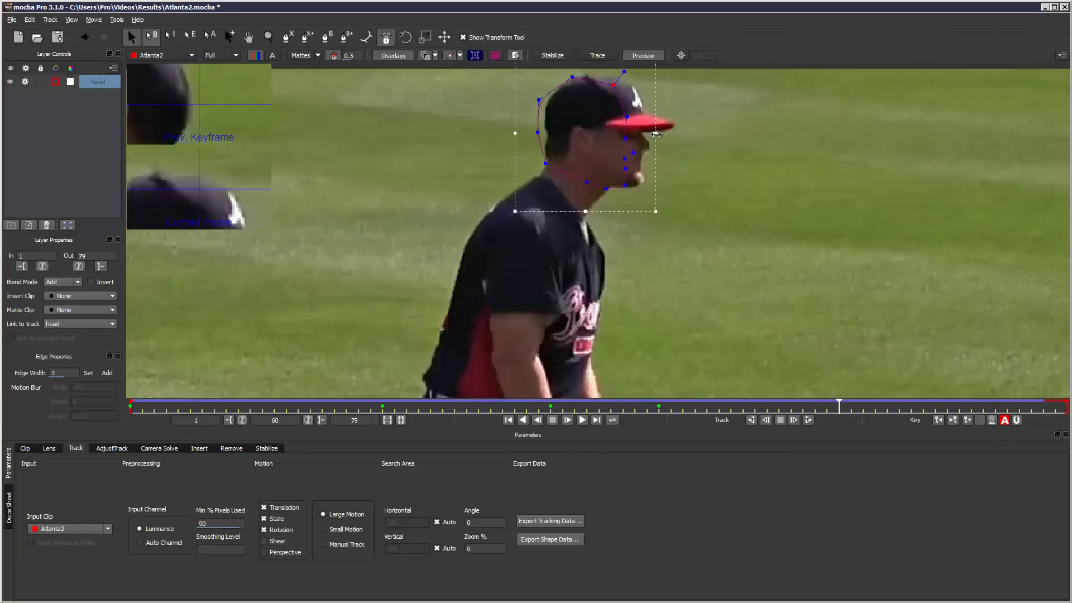
left_click_drag(656, 134, 672, 134)
left_click_drag(515, 133, 522, 133)
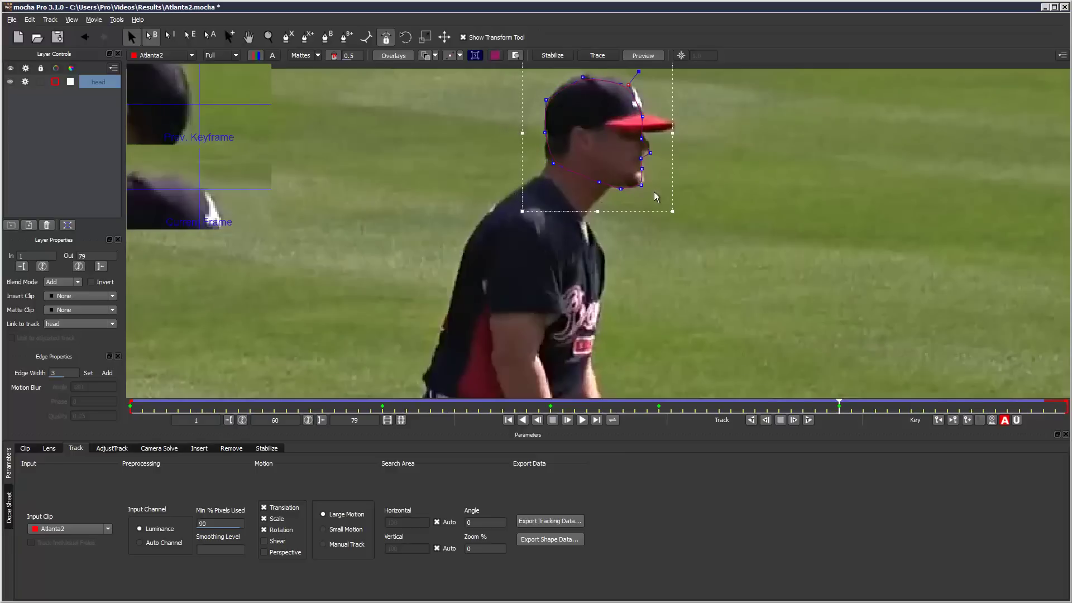
- At frame 60, raise the head spline's upper edge and refine its points around the cap, face and back of the neck
left_click_drag(666, 260, 663, 320)
left_click_drag(594, 111, 594, 109)
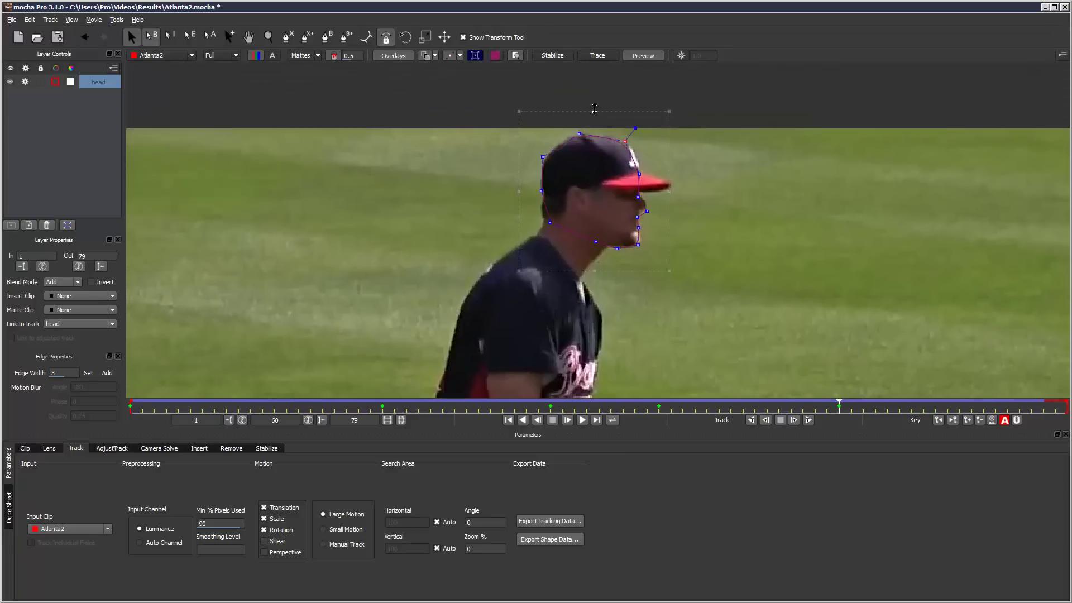
left_click(606, 140)
left_click_drag(669, 190, 631, 138)
mouse_move(641, 228)
left_mouse_down()
mouse_move(652, 227)
mouse_move(640, 227)
left_mouse_up()
left_click(550, 223)
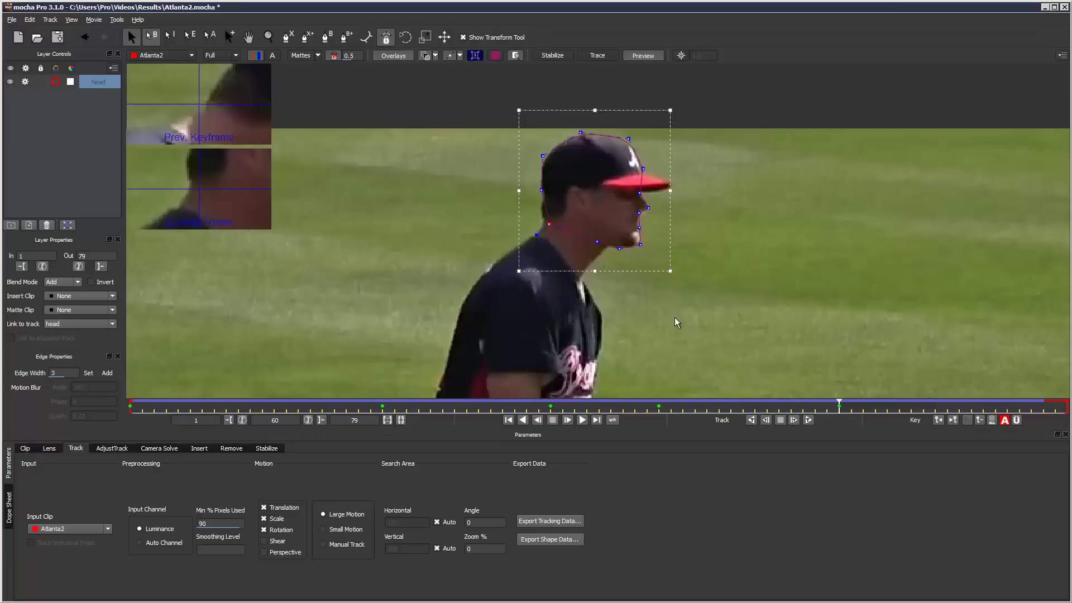
- Track the head layer through frame 79, and reposition the spline and its face and brim points there to follow the profile
left_click(809, 420)
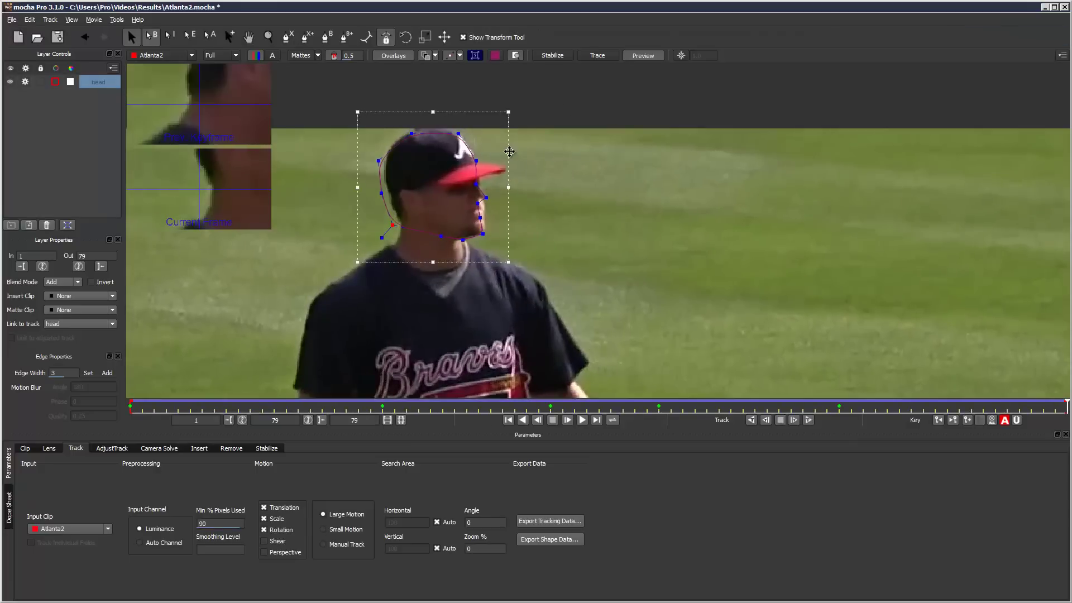
left_click_drag(509, 151, 513, 148)
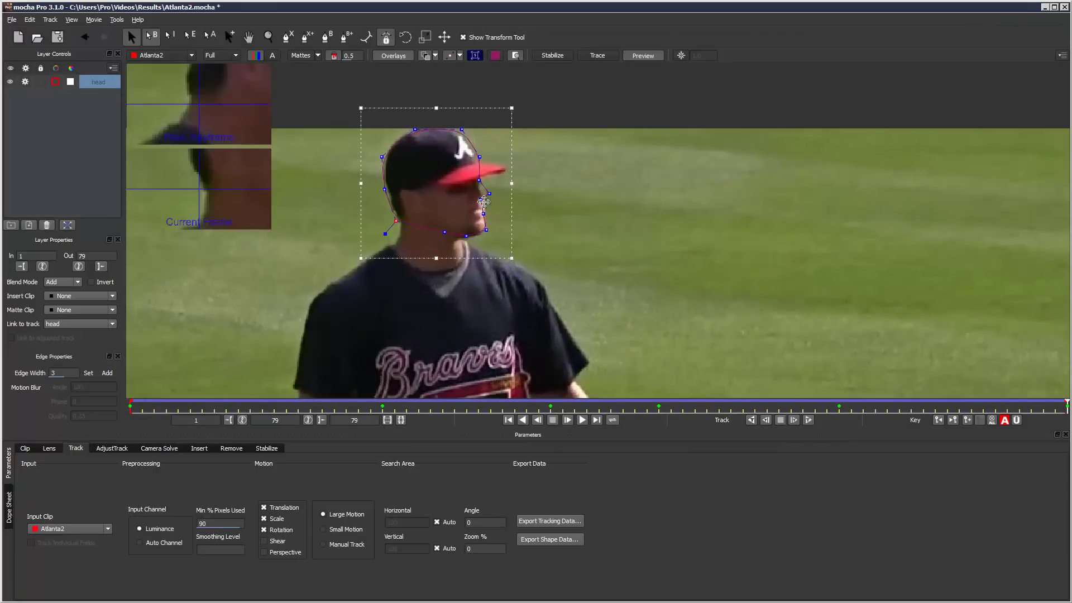
left_click_drag(481, 200, 484, 196)
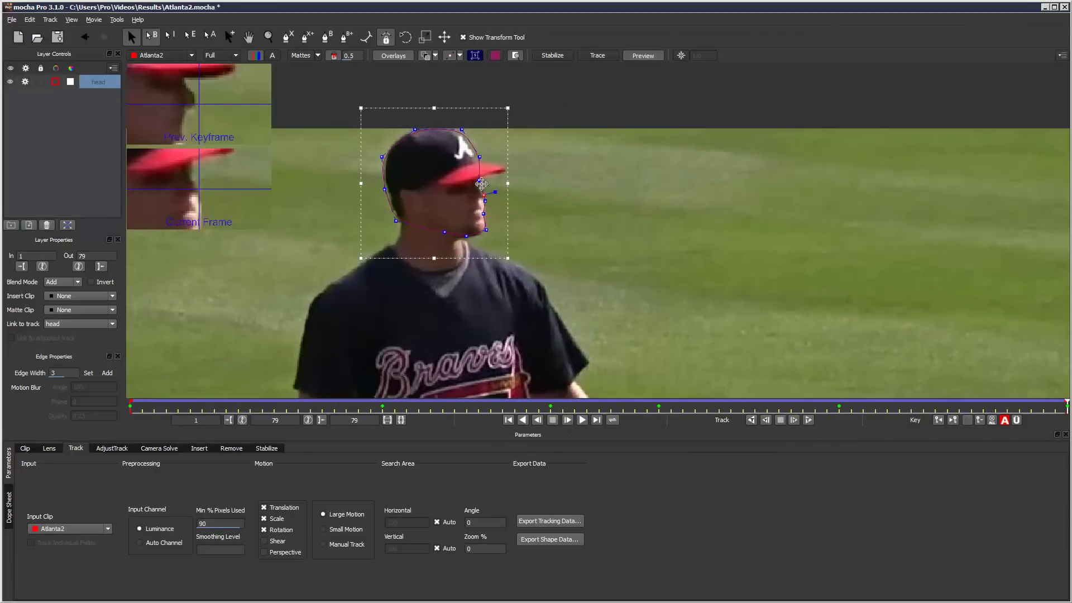
left_click(479, 158)
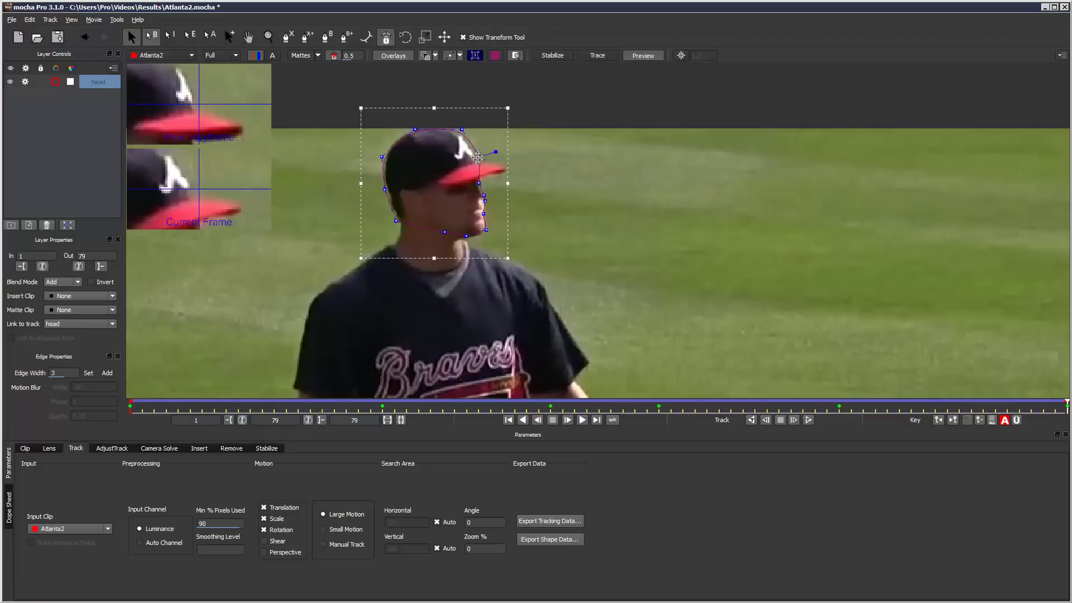
left_click(484, 195)
left_click_drag(485, 201, 486, 203)
left_click(484, 214)
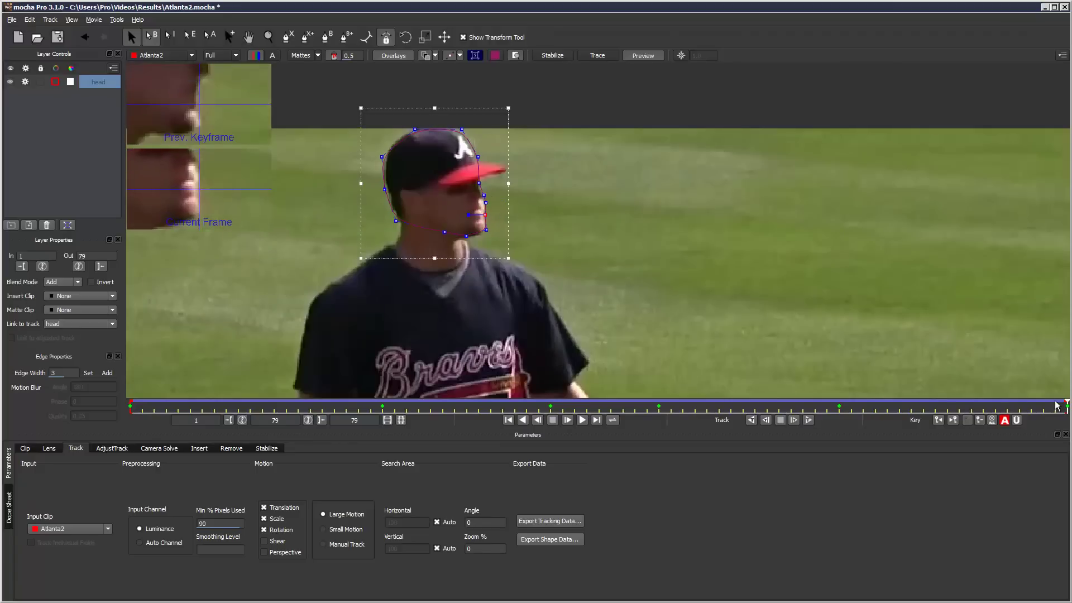
- At frame 42, stretch the head spline upward to the top of the cap and adjust its front edge
left_click_drag(1068, 406, 626, 392)
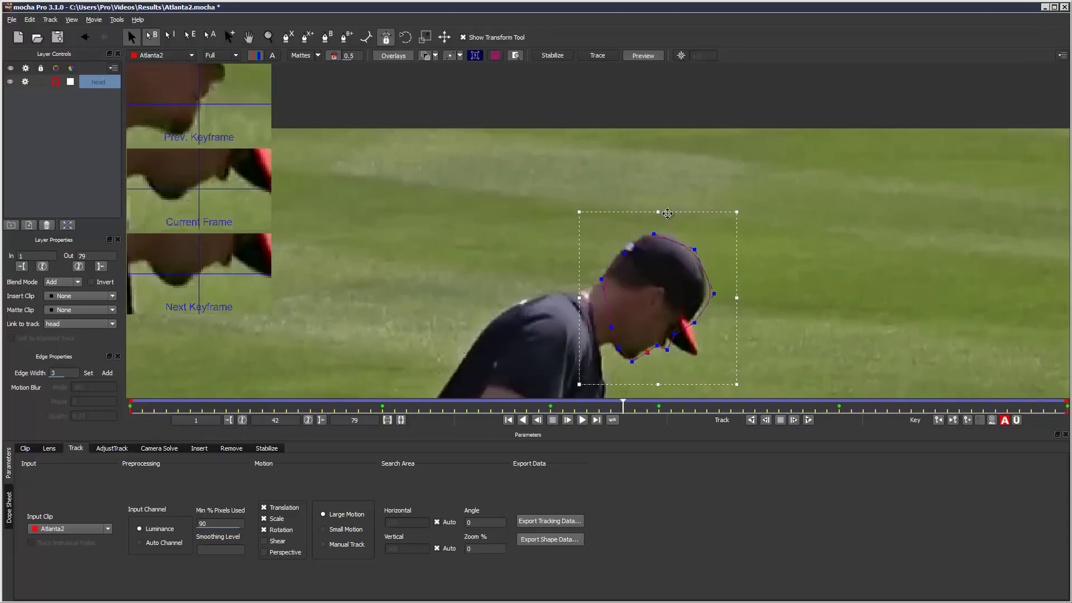
left_click_drag(659, 212, 659, 207)
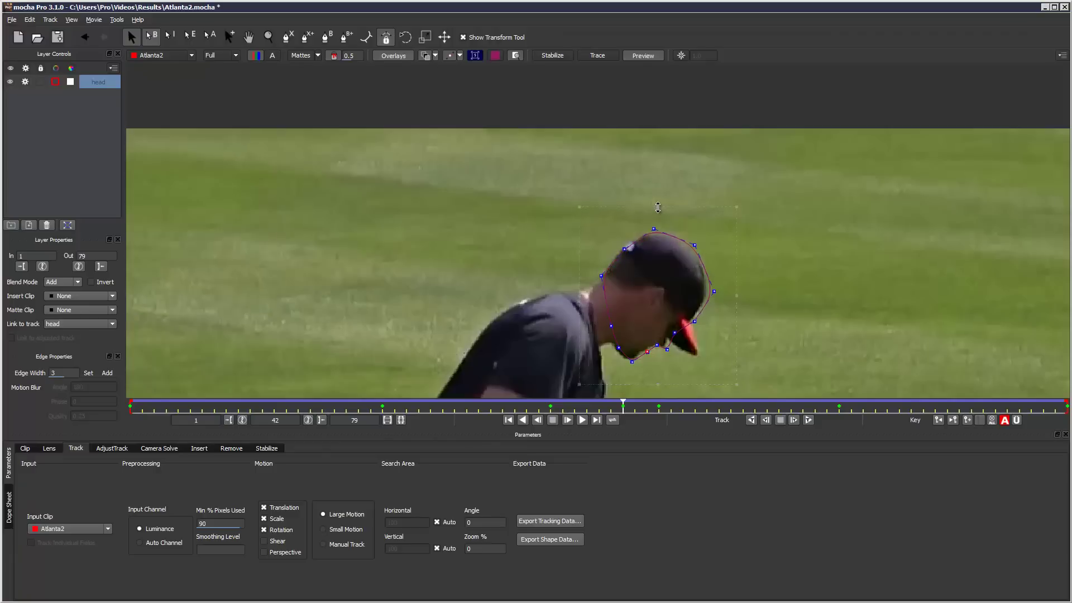
left_click(733, 295)
- At frame 2, apply an edge width of 3 to the head spline and pick its chin and back-of-cap points
left_click_drag(585, 384, 138, 385)
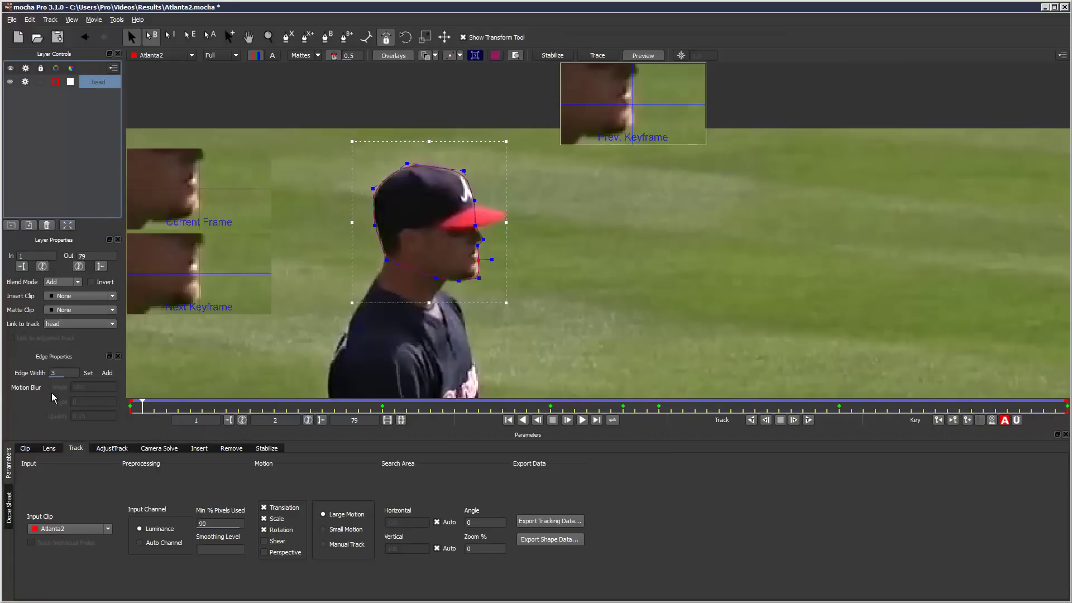
left_click(88, 375)
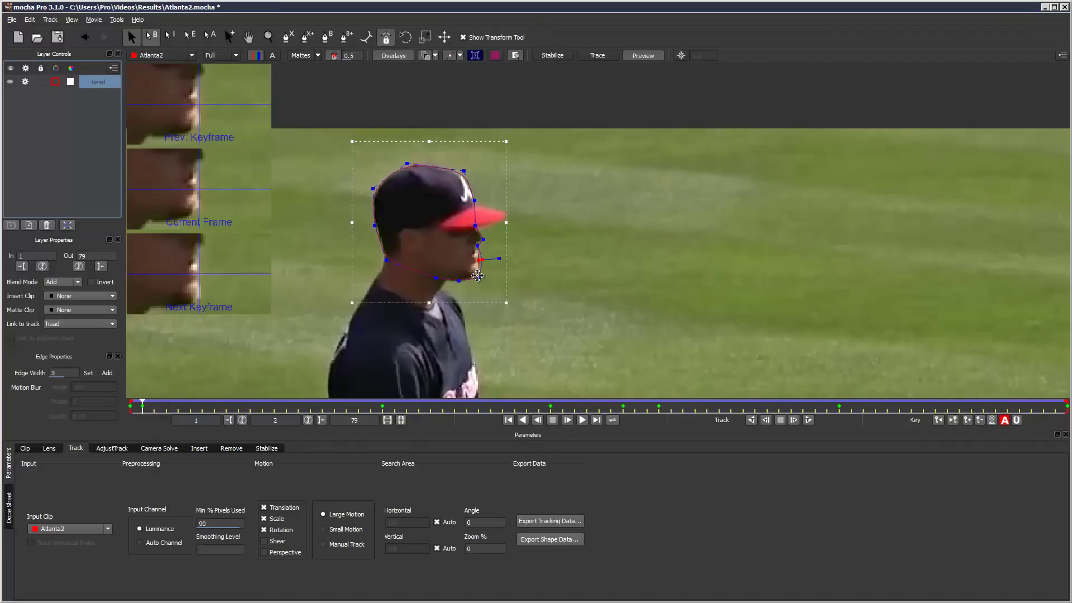
left_click(459, 281, "ctrl")
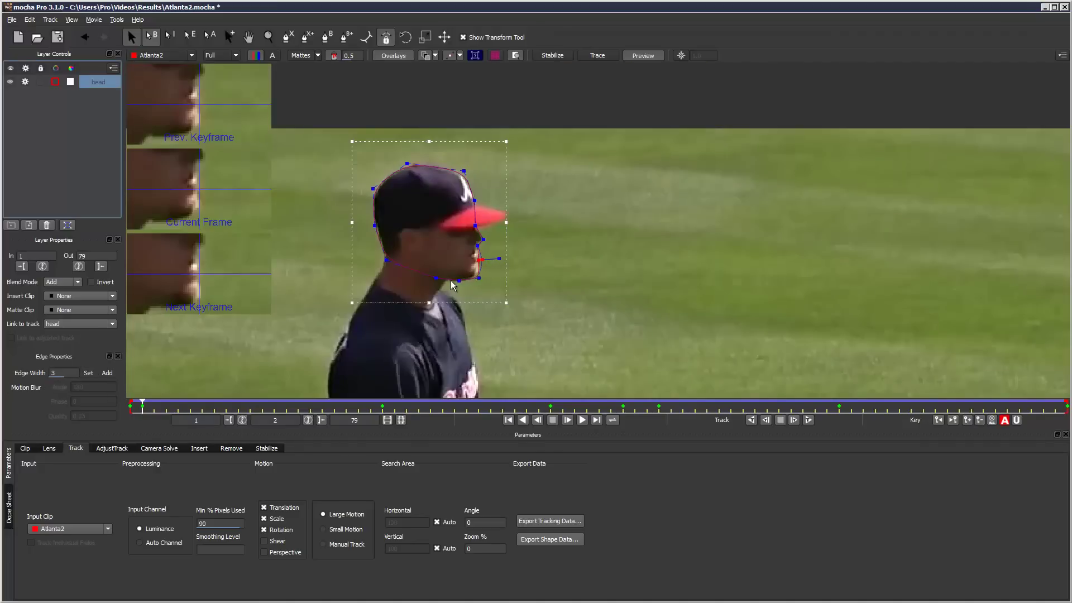
left_click(374, 226, "ctrl")
- Set the head spline's edge width to 0 at frame 2
double_click(60, 373)
type("2.3")
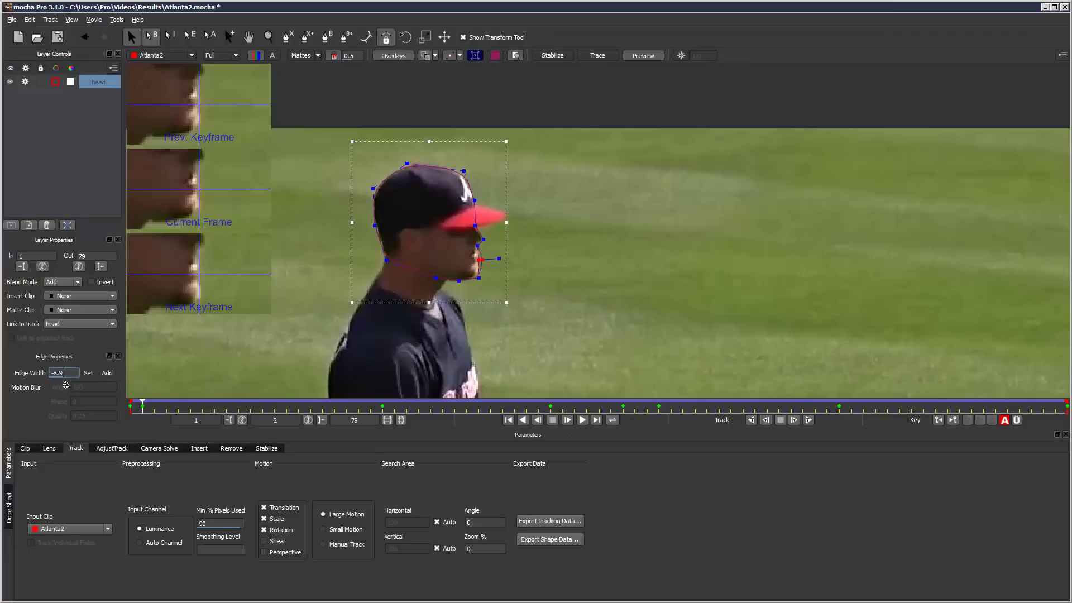
left_click_drag(49, 365, 14, 388)
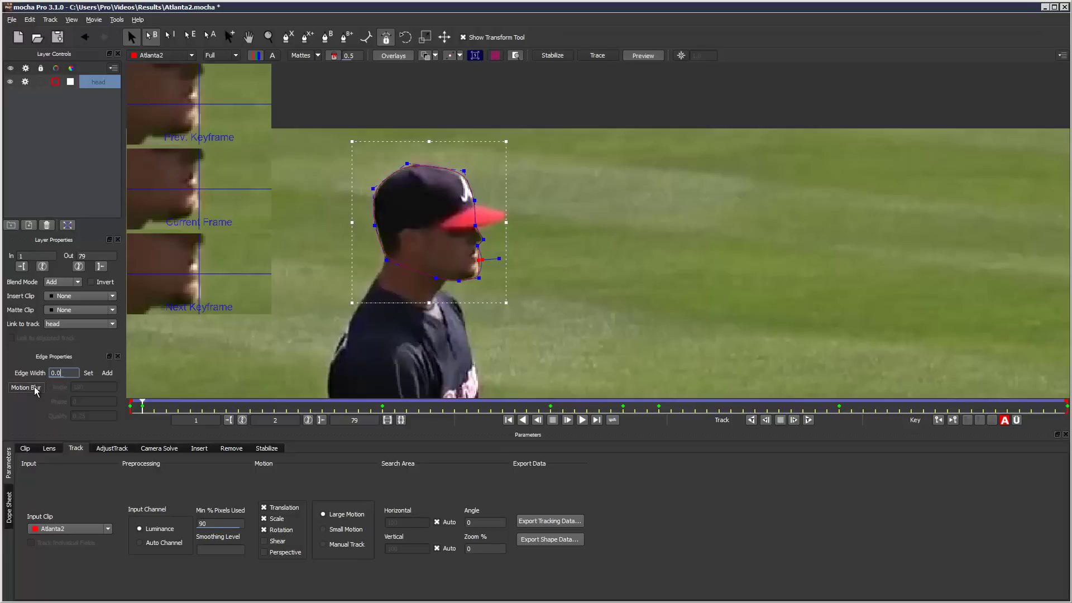
left_click(88, 373)
left_click(56, 372)
mouse_move(52, 369)
left_mouse_down()
mouse_move(68, 381)
mouse_move(62, 373)
mouse_move(59, 386)
mouse_move(66, 376)
left_mouse_up()
triple_click(66, 373)
left_click(93, 373)
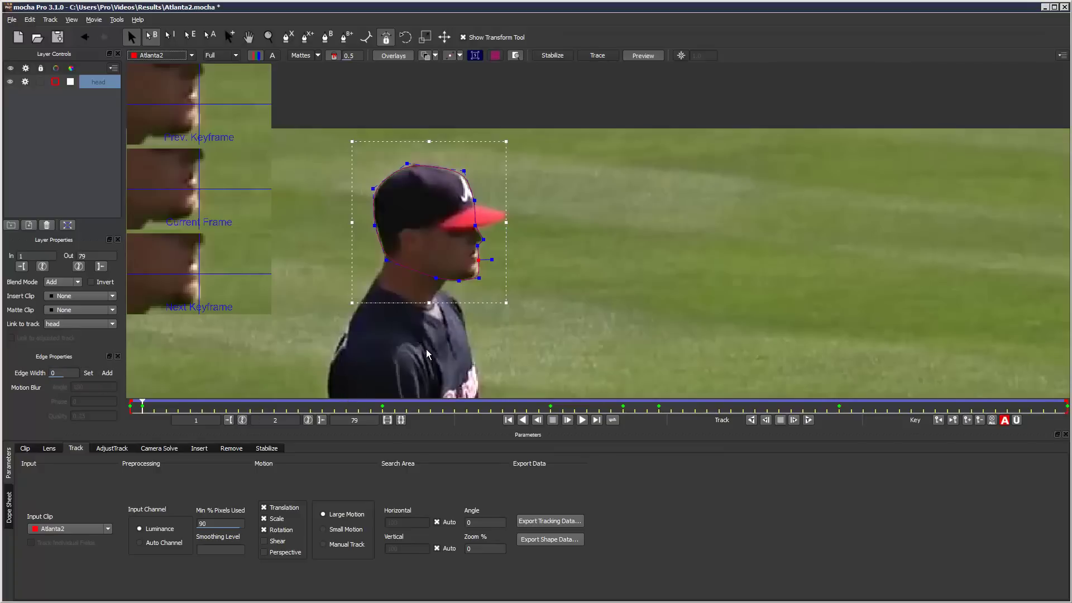
- Show the AdjustTrack settings and reference points for the head layer
left_click(108, 448)
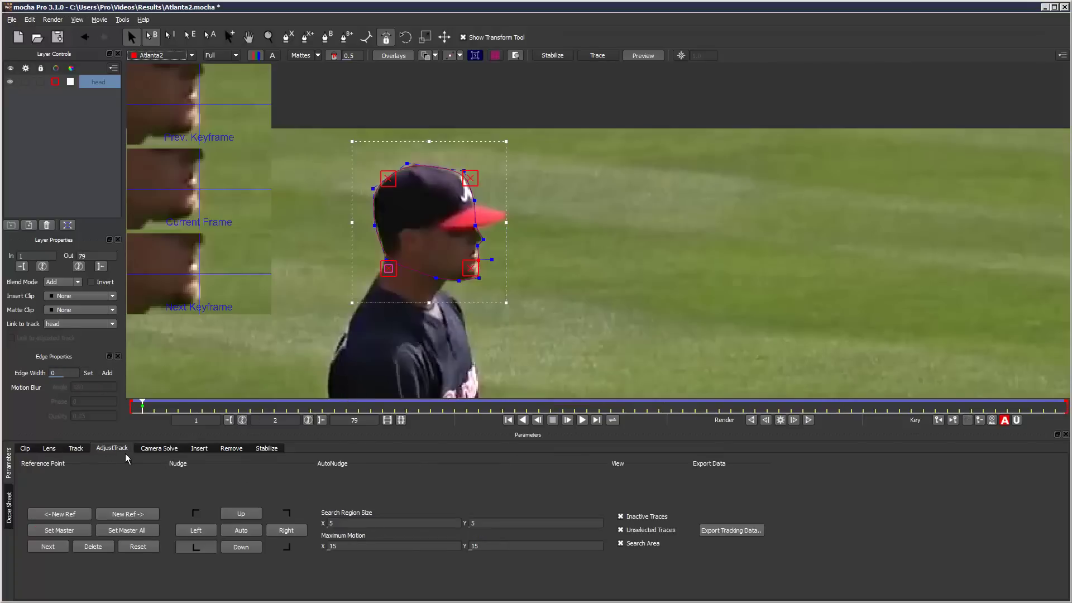
left_click(31, 452)
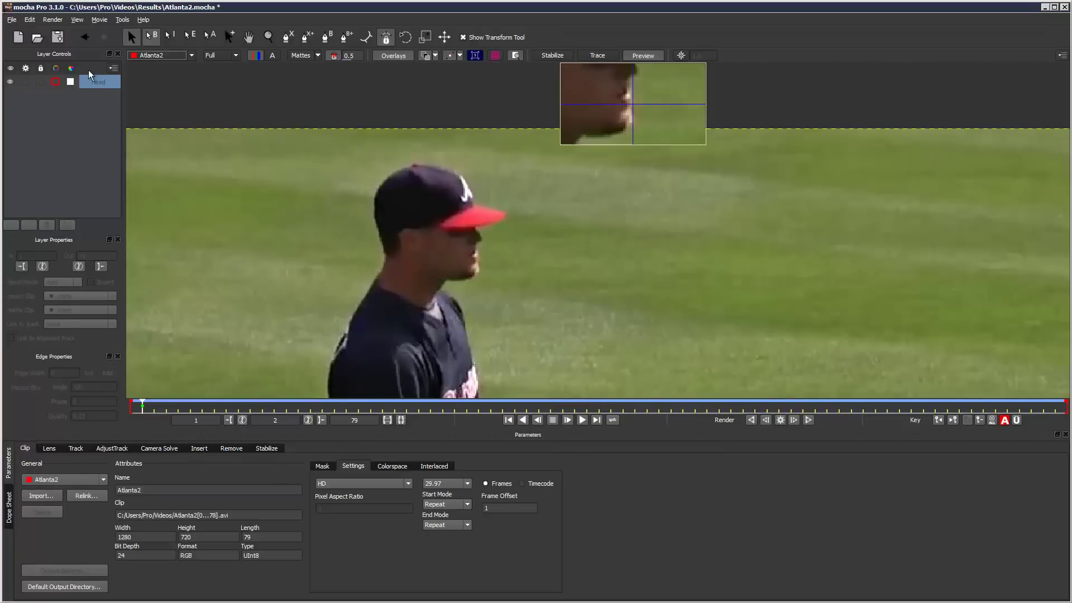
left_click(99, 86)
left_click(105, 450)
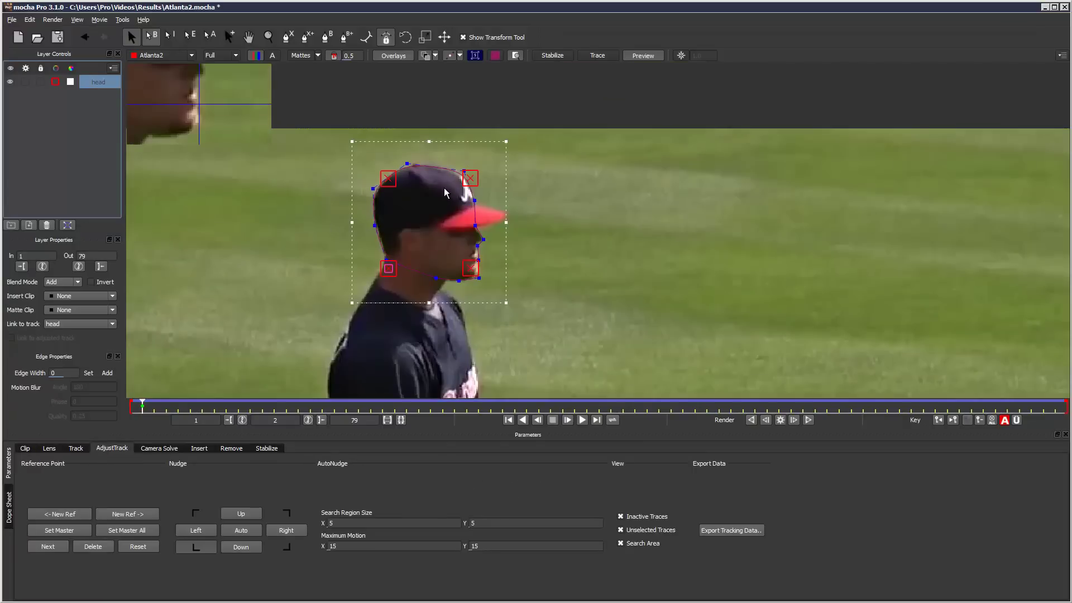
- Return to the Track settings and lock the head layer
left_click(76, 449)
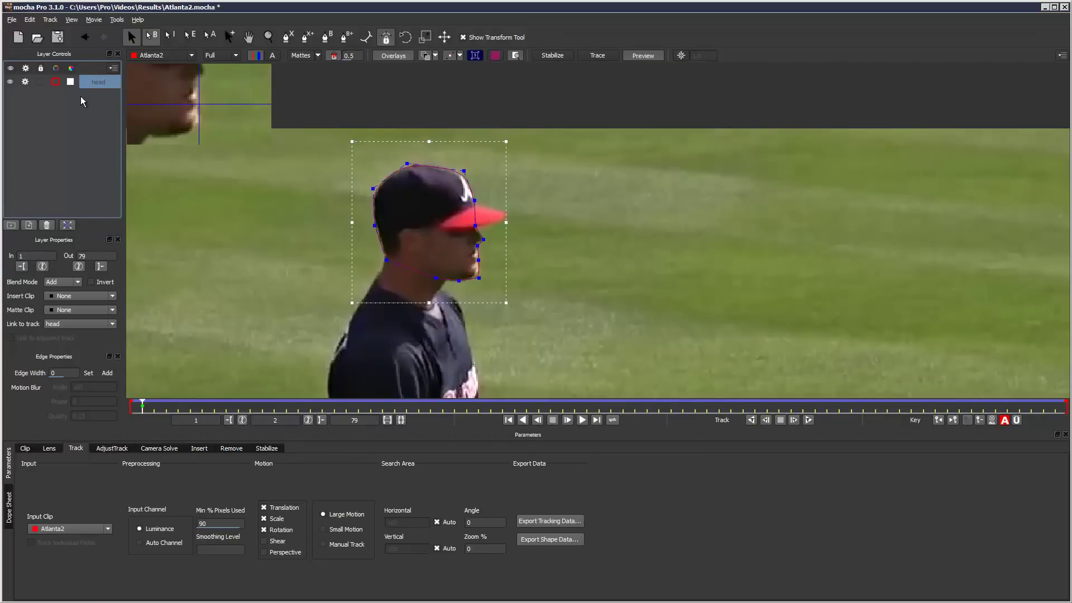
left_click(40, 83)
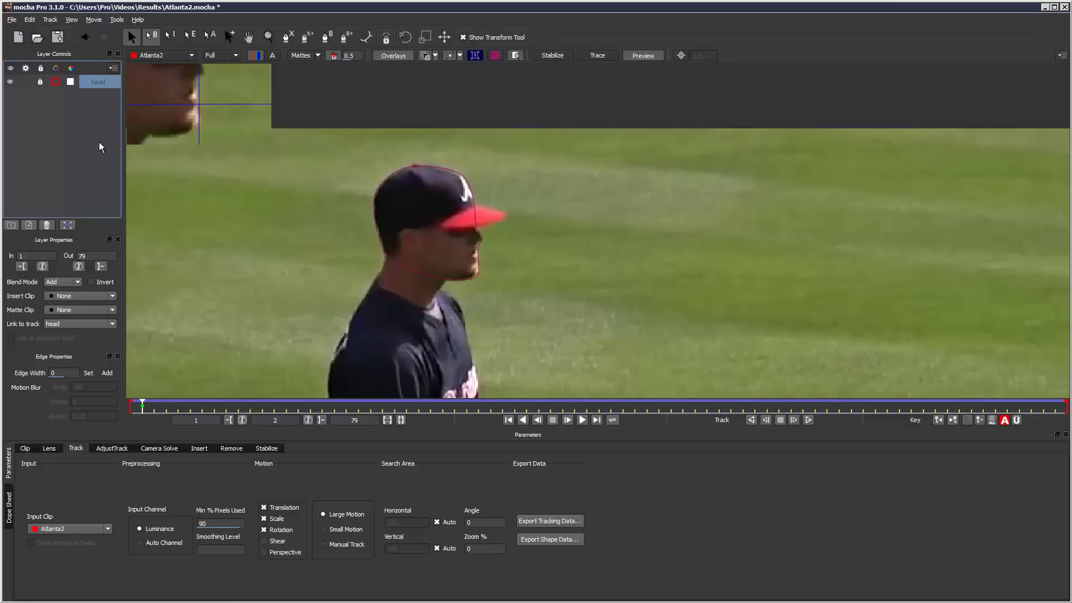
- Duplicate the head layer and rename the copy as cap
left_click(29, 225)
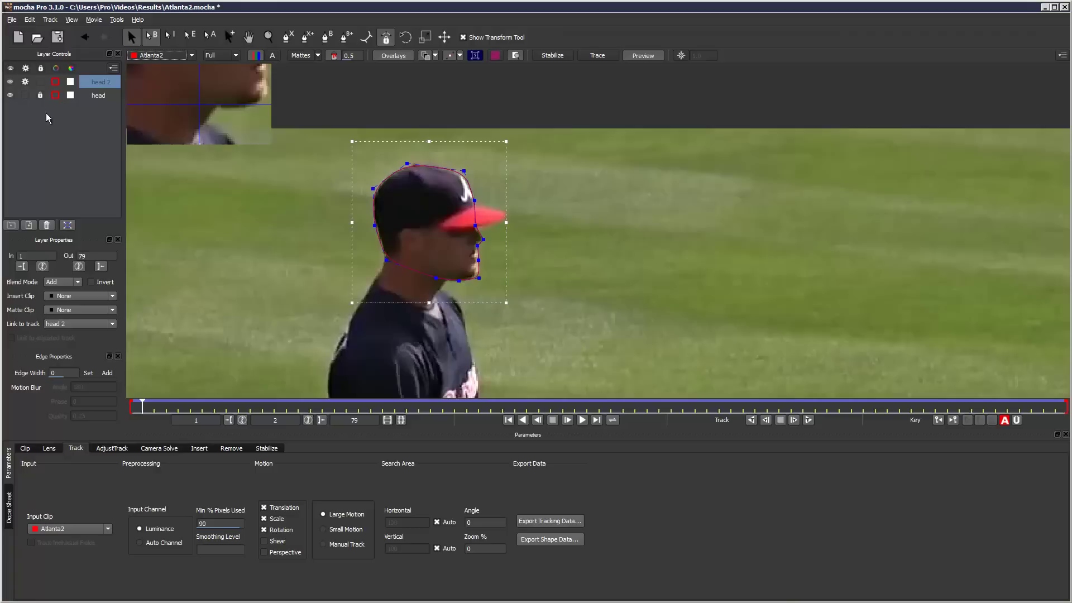
double_click(102, 81)
type("cap")
key("Return")
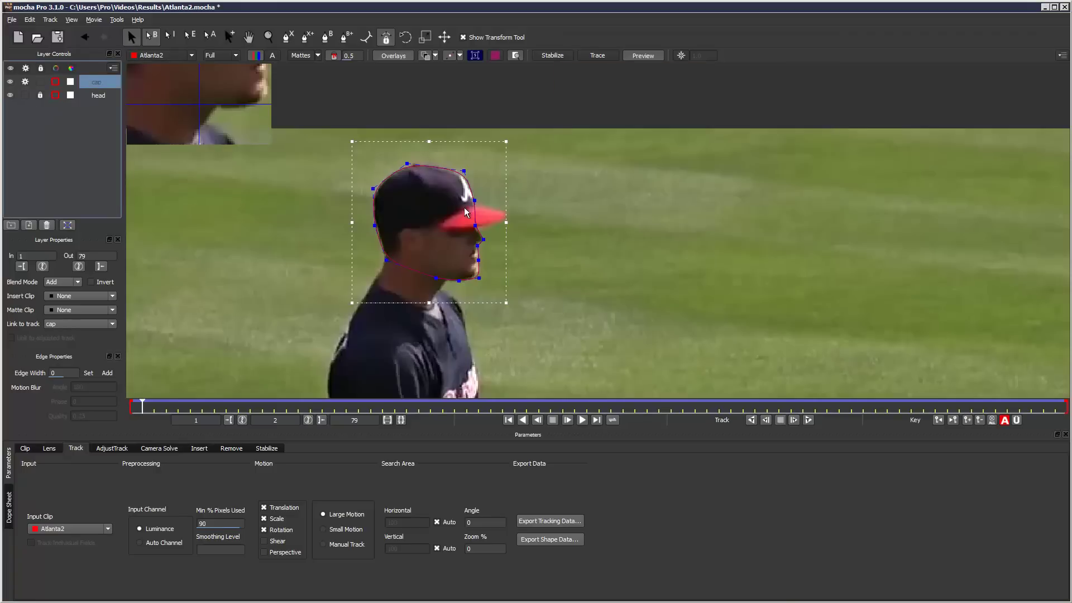
- At frame 2, draw a closed nine-point X-Spline on a new layer around the red visor of the cap
left_click(288, 37)
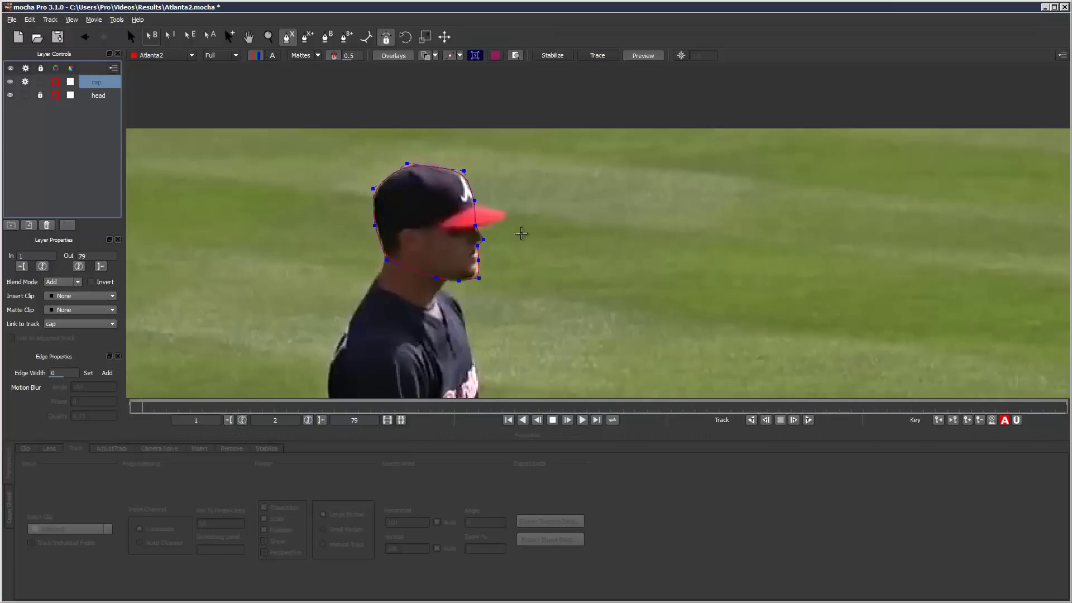
left_click(461, 205)
left_click(484, 208)
left_click(508, 211)
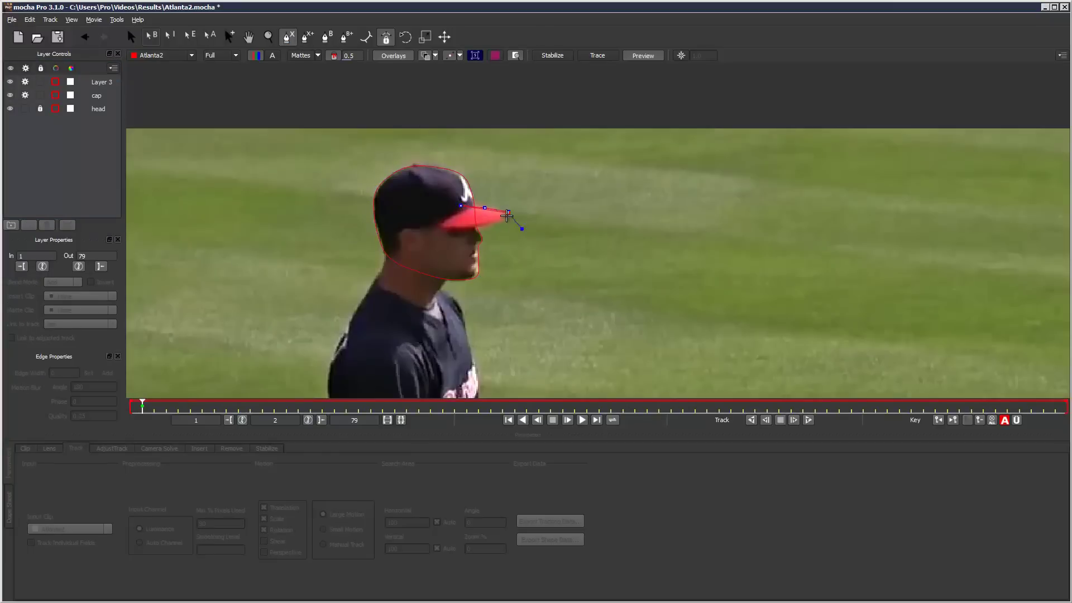
left_click(502, 221)
left_click(483, 226)
left_click(462, 230)
left_click(439, 223)
left_click(452, 214)
left_click(460, 205)
right_click(461, 205)
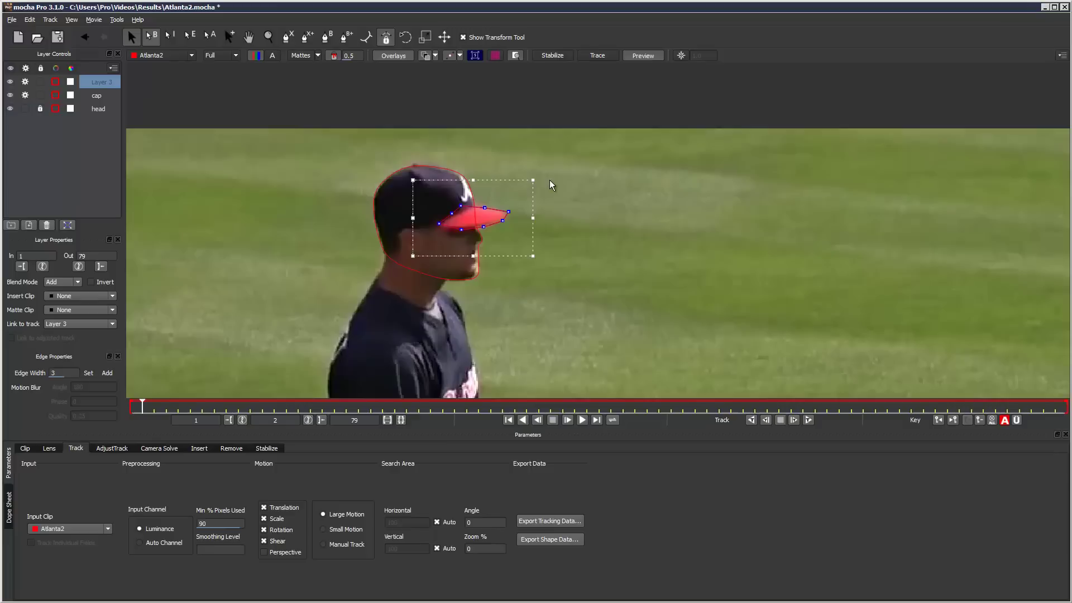
- Tighten the new visor spline so its points follow the brim's outline more closely at frame 2
left_click_drag(523, 193, 428, 243)
left_click_drag(512, 235, 508, 210)
left_click(519, 226)
left_click(554, 207)
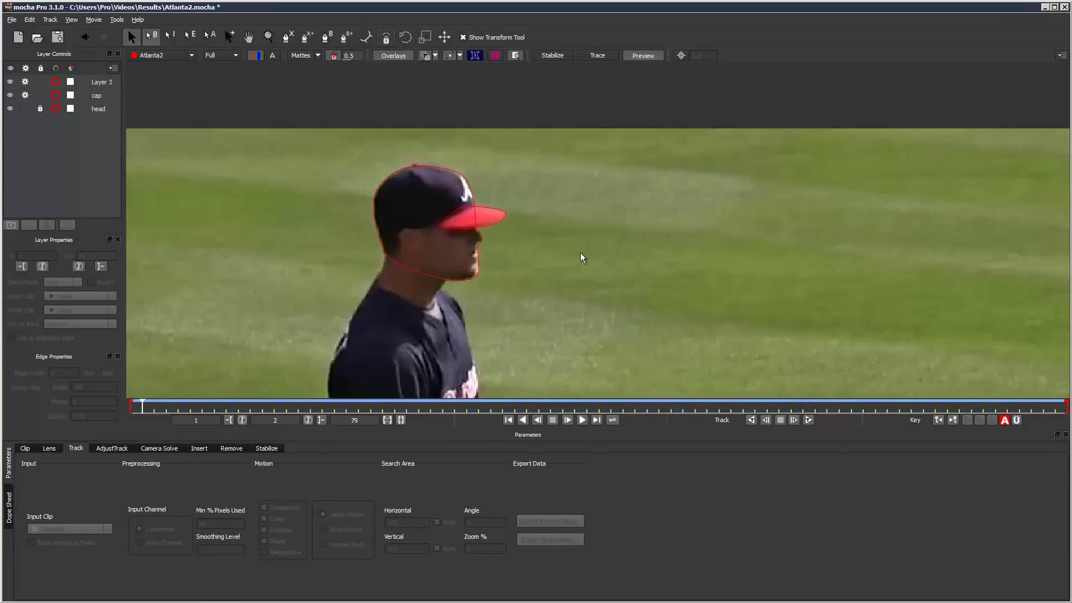
- Turn off Shear for the visor layer and track it forwards, stopping at frame 45
left_click(481, 210)
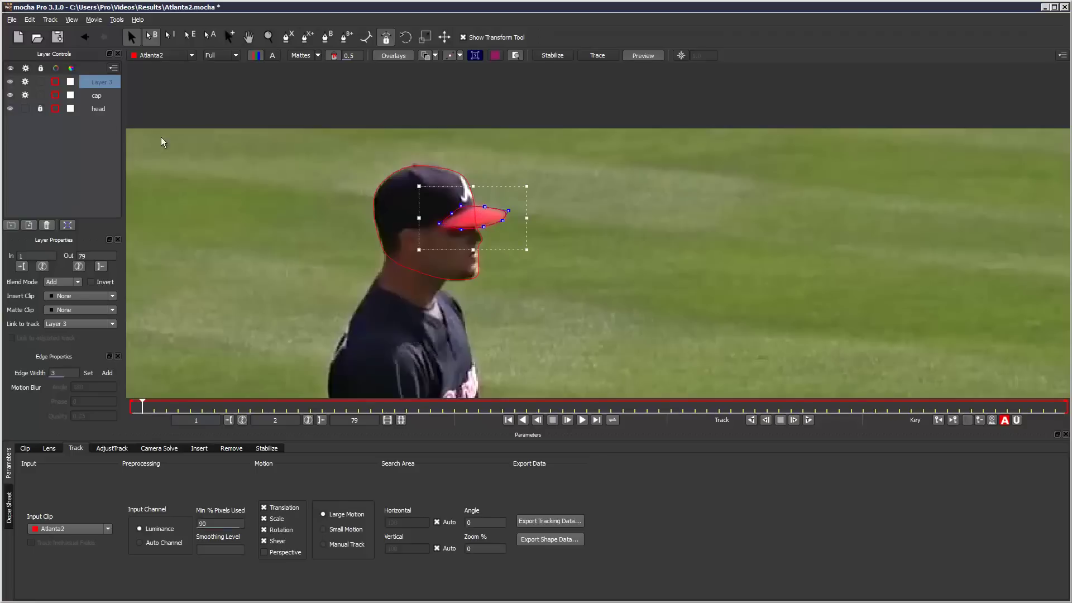
left_click(264, 541)
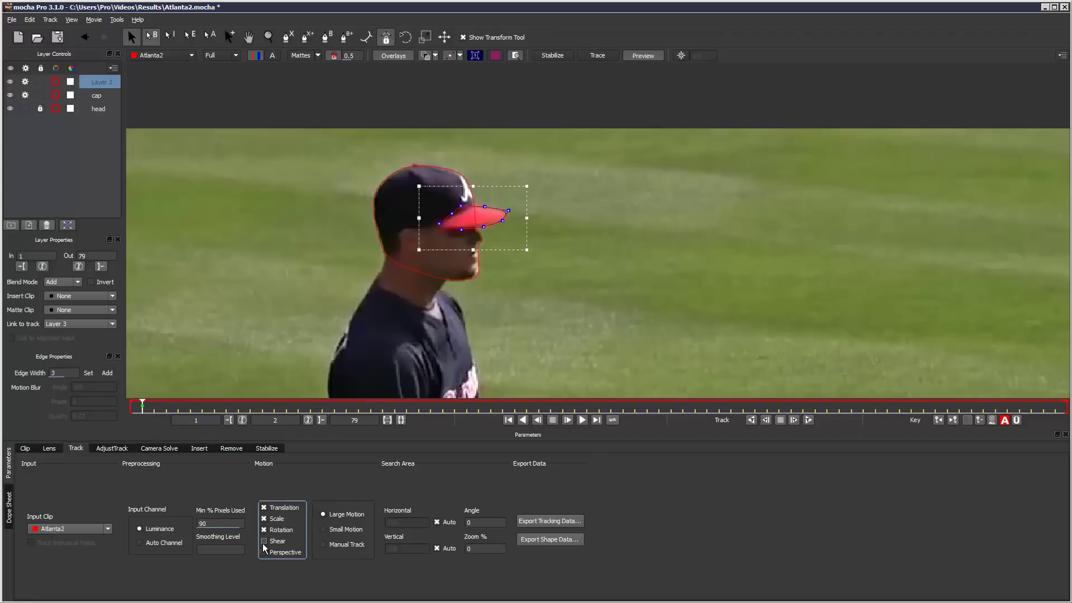
left_click(808, 419)
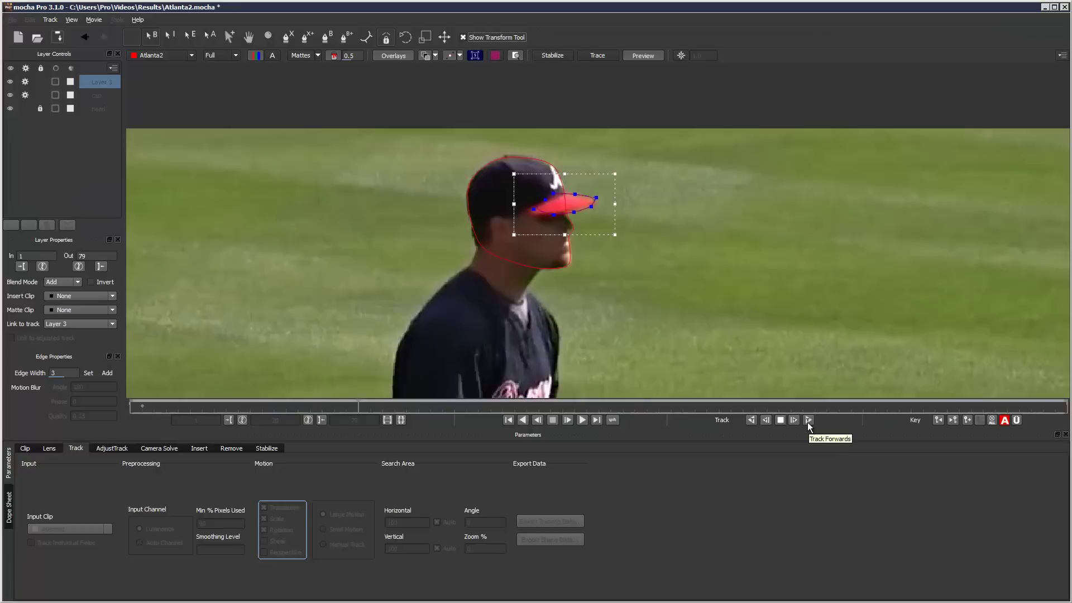
left_click(780, 420)
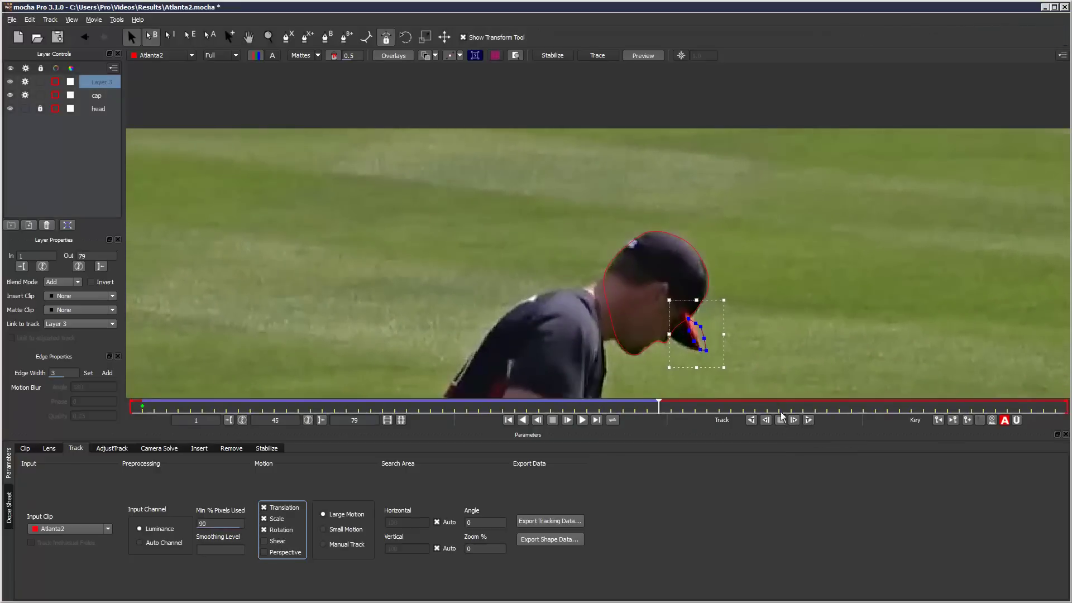
- At frame 45, reshape the visor spline around the lowered brim and track it forwards to the clip's end
left_click_drag(696, 300, 697, 296)
mouse_move(694, 345)
left_mouse_down()
mouse_move(665, 335)
mouse_move(682, 311)
mouse_move(700, 330)
left_mouse_up()
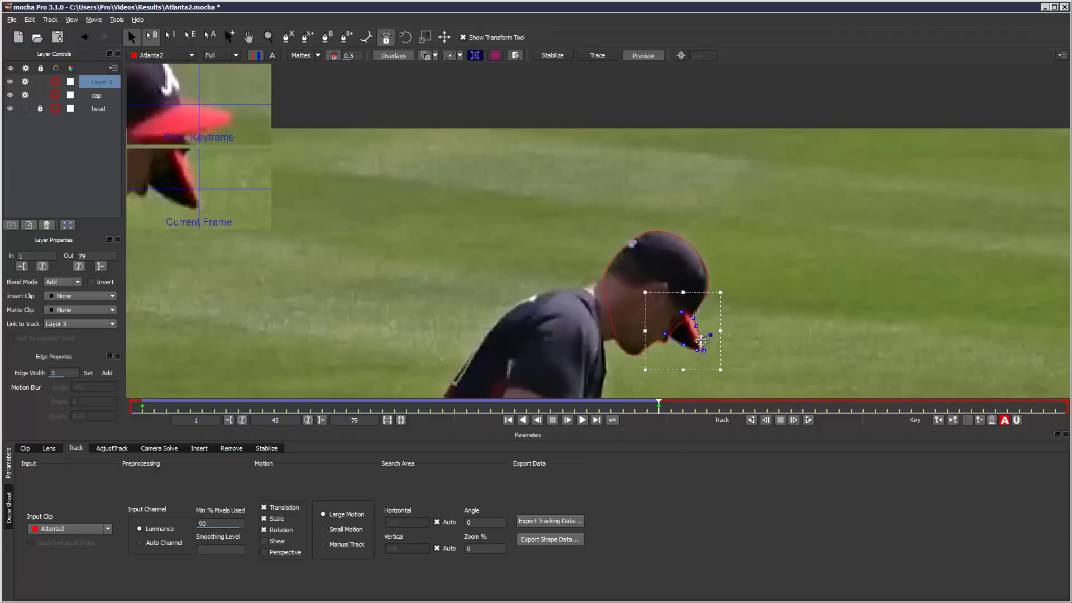
left_click_drag(701, 340, 711, 361)
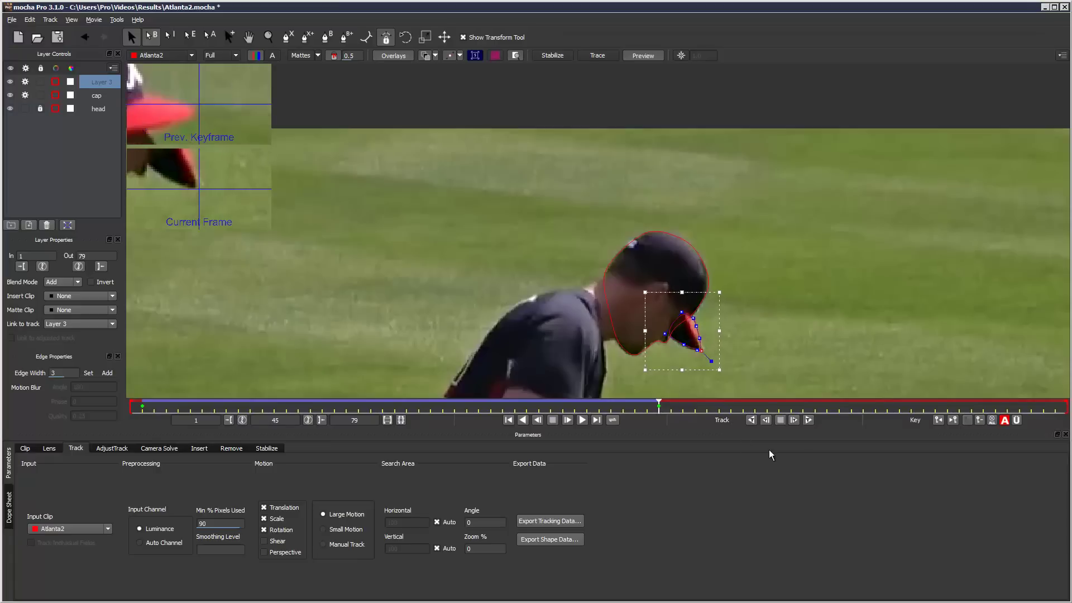
left_click(809, 420)
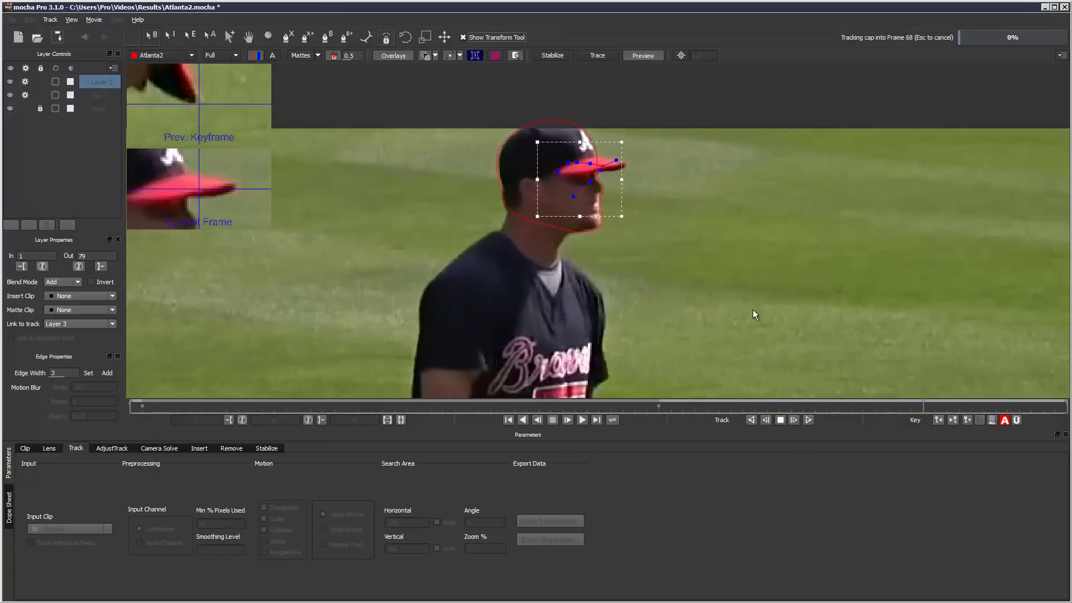
- At frame 23, refit the visor spline's tip, upper edge and lower edge to the brim
left_click_drag(1066, 406, 120, 356)
left_click(395, 407)
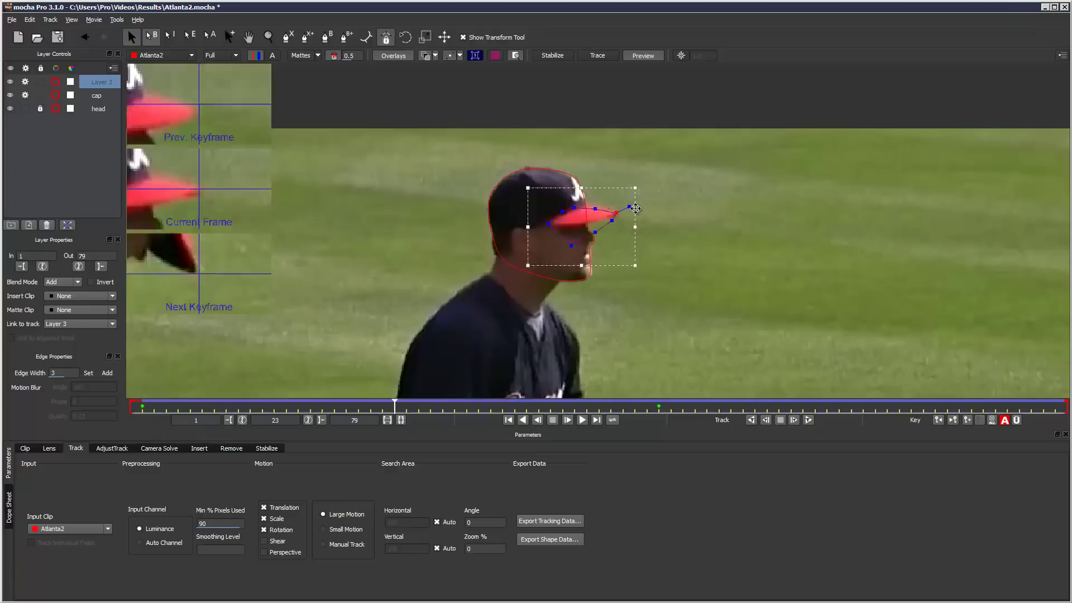
left_click_drag(634, 209, 567, 230)
left_click(597, 228)
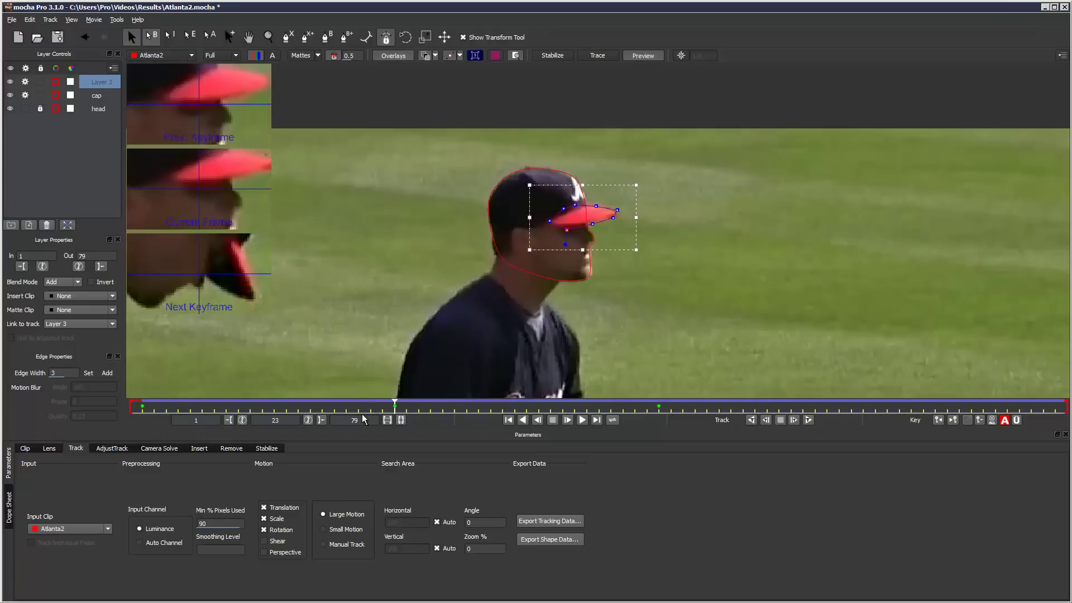
left_click_drag(392, 403, 390, 360)
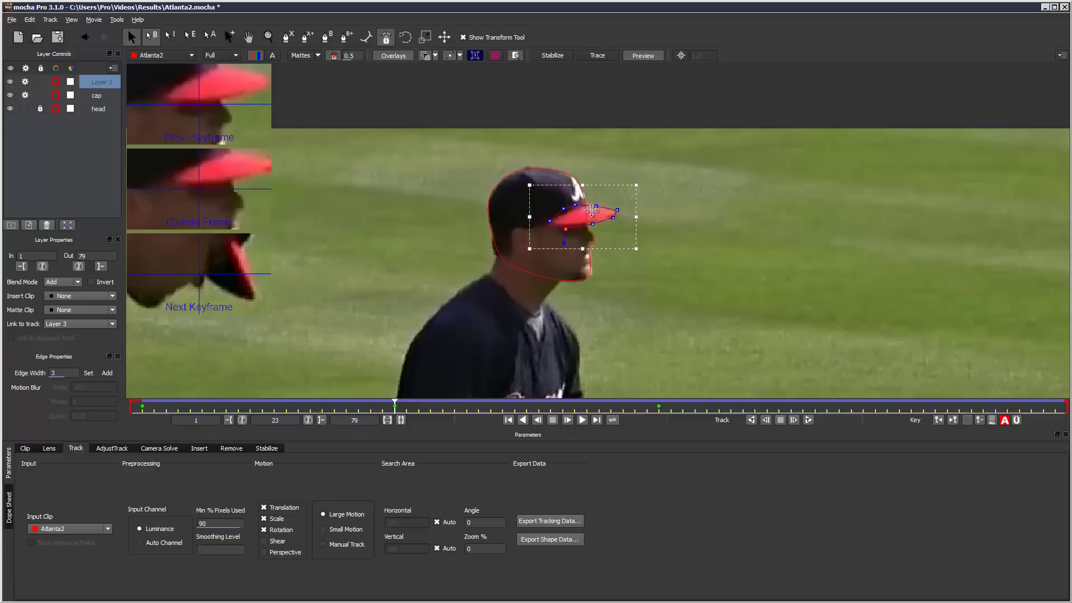
left_click(596, 205)
left_click_drag(597, 205, 614, 218)
left_click(593, 223)
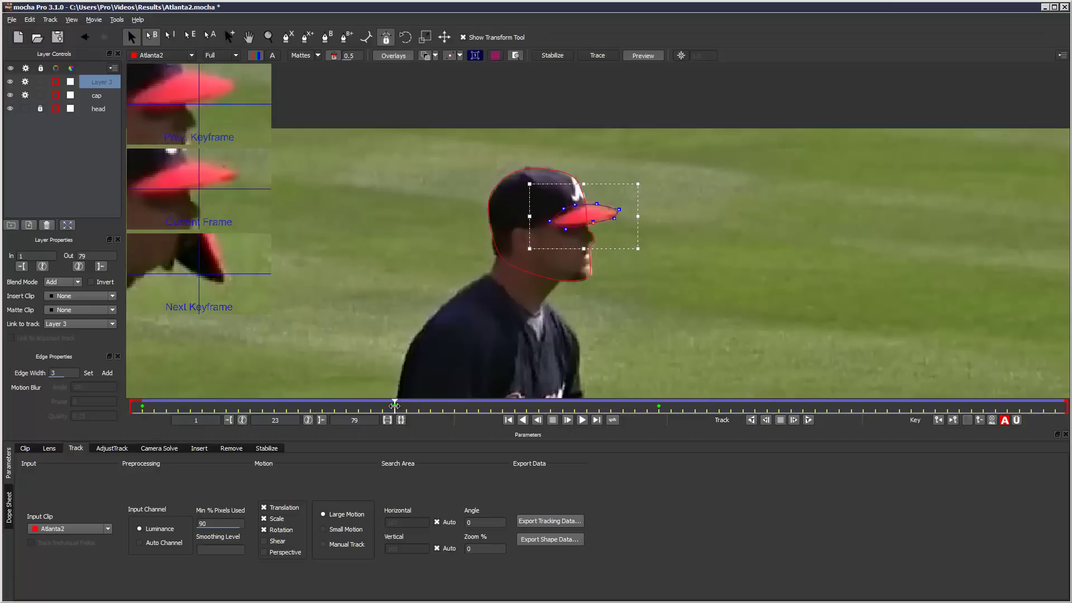
- At frame 36, refit the visor spline's points and lower edge to the tilted brim
left_click_drag(394, 406, 542, 416)
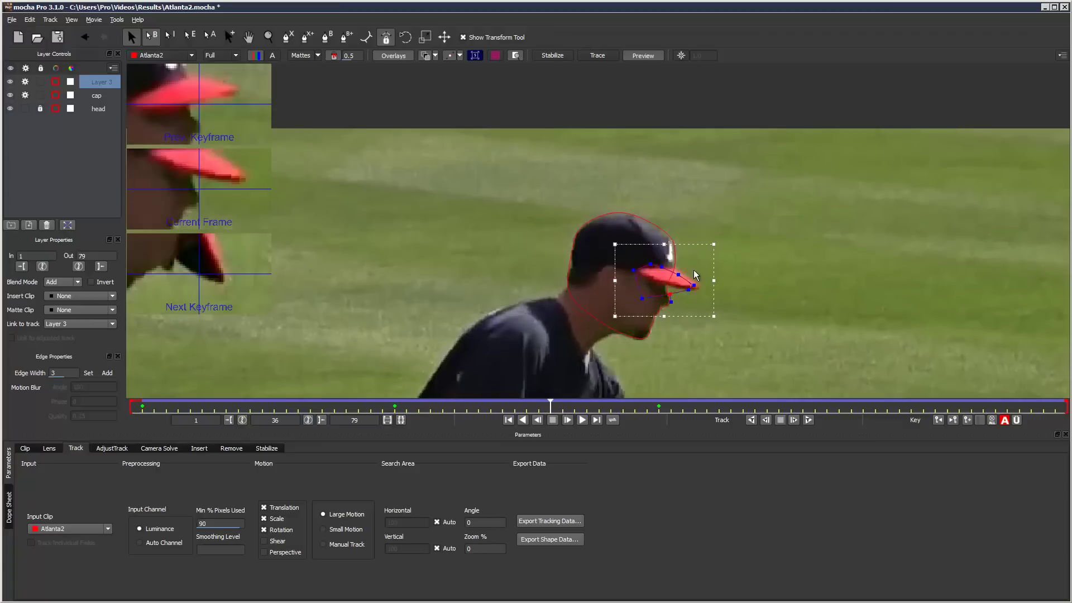
left_click_drag(713, 258, 716, 255)
left_click(715, 259)
left_click_drag(677, 274, 681, 274)
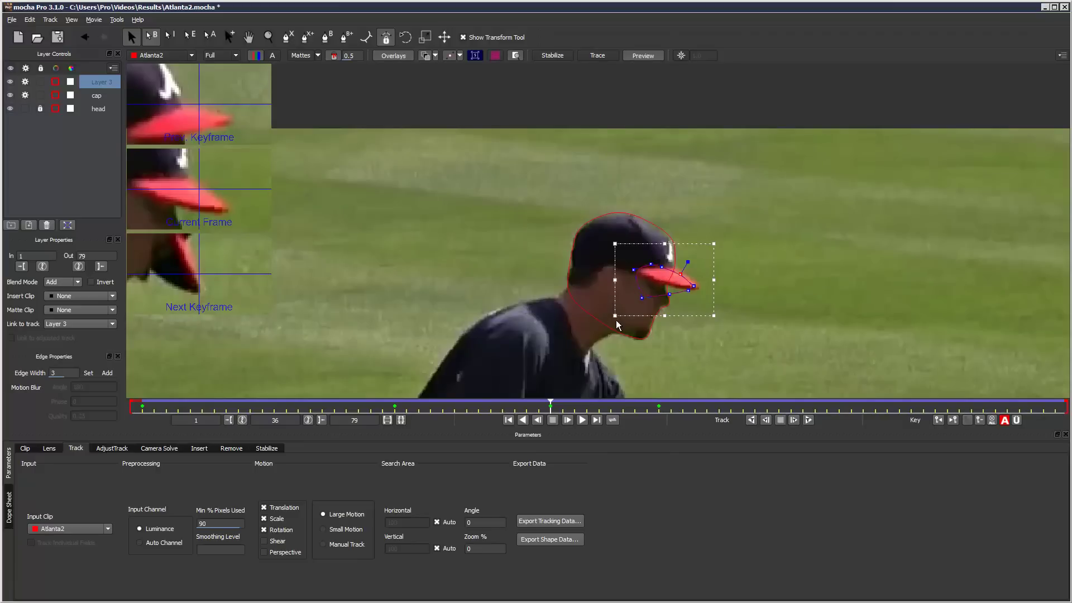
left_click_drag(614, 316, 619, 309)
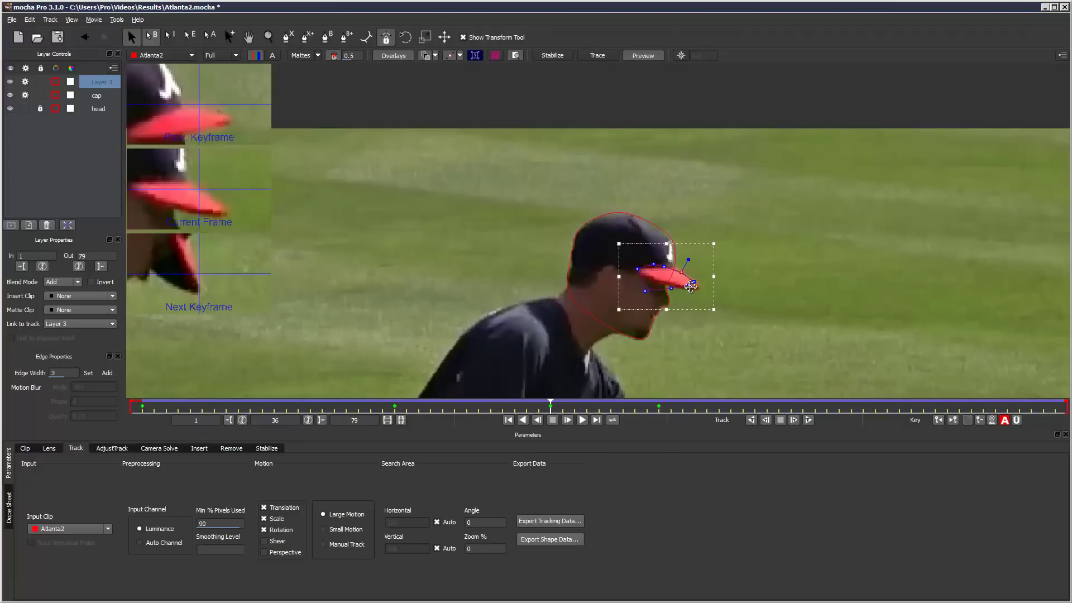
left_click_drag(691, 286, 642, 283)
left_click(817, 96)
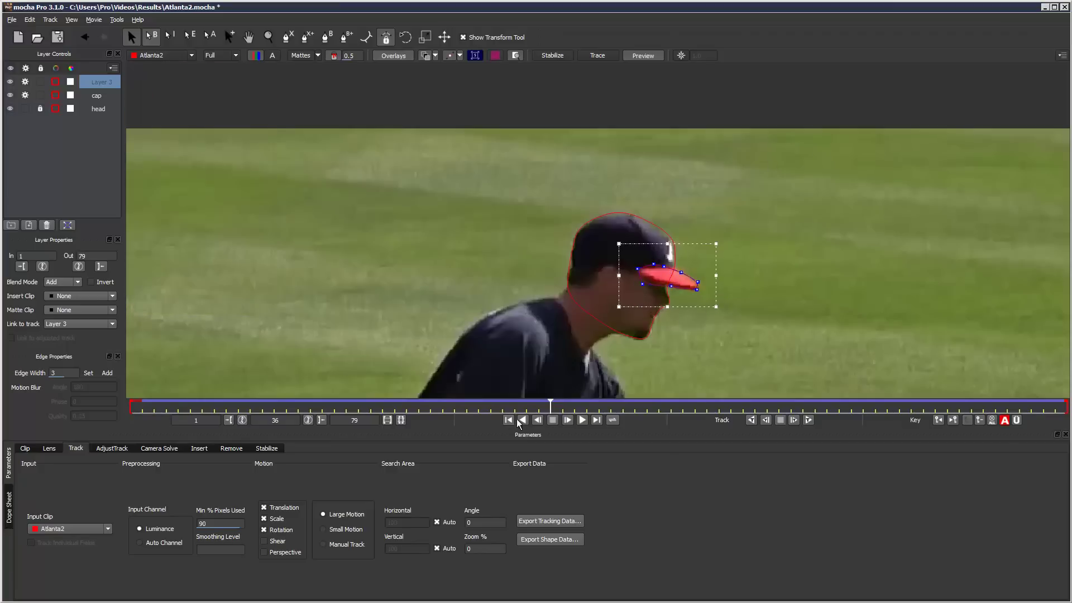
left_click(681, 272)
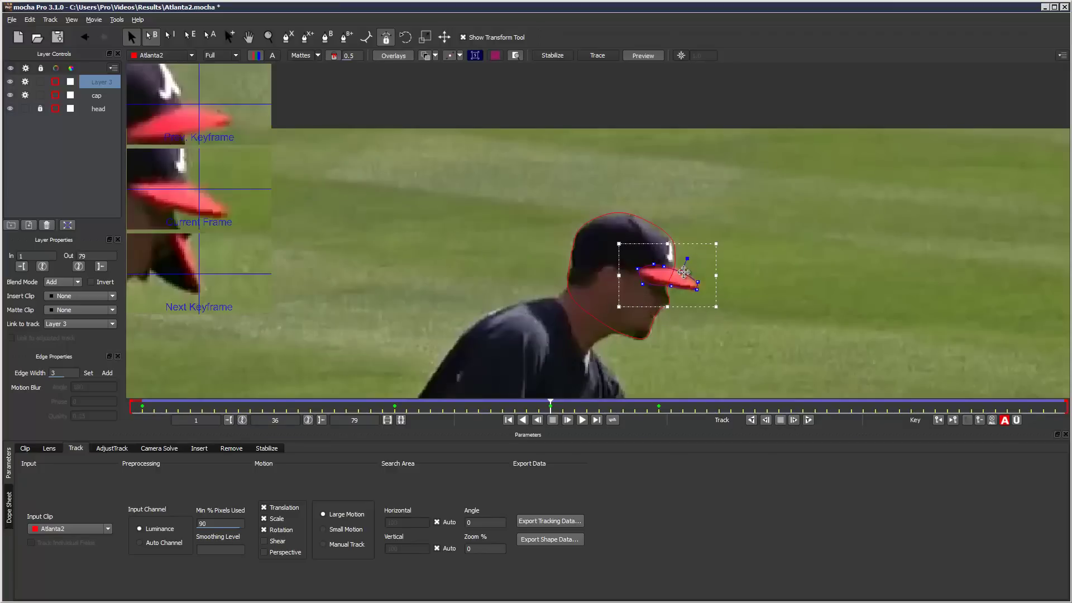
- At frame 56, realign the visor spline with the red brim
left_click_drag(552, 406, 789, 408)
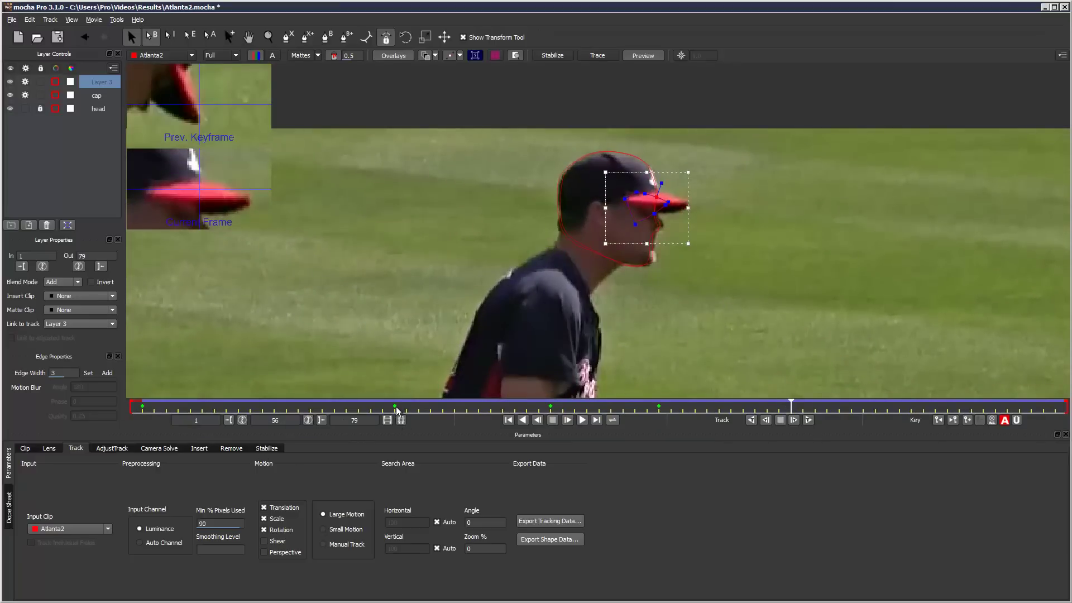
left_click_drag(691, 210, 655, 193)
left_click(671, 215)
- Track the visor layer forwards from frame 56 to frame 79 and refit its lower edge and tip there
left_click(810, 420)
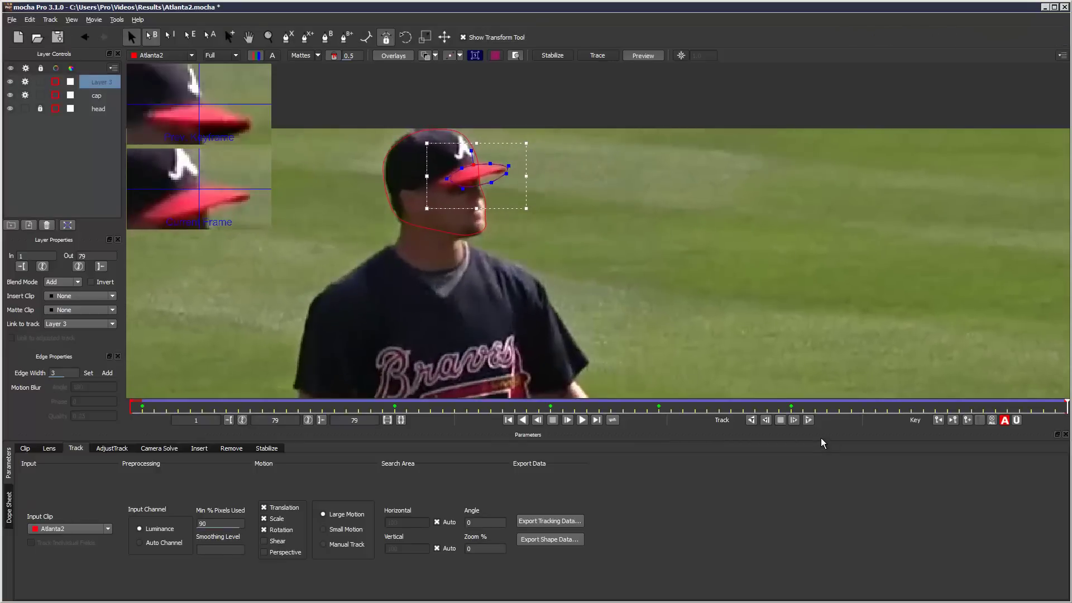
left_click_drag(491, 182, 464, 185)
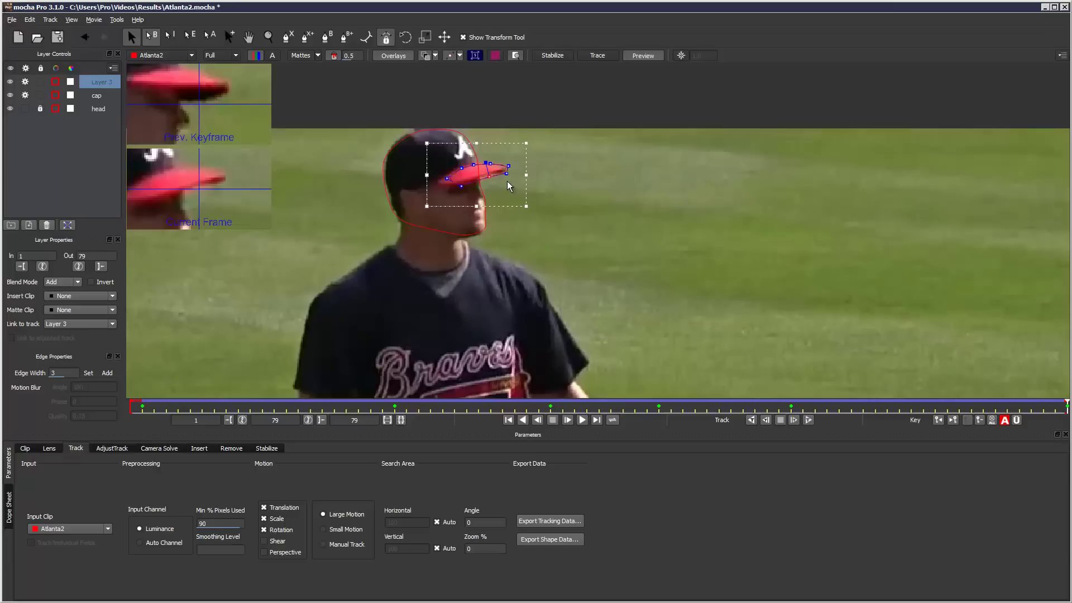
left_click_drag(508, 166, 509, 166)
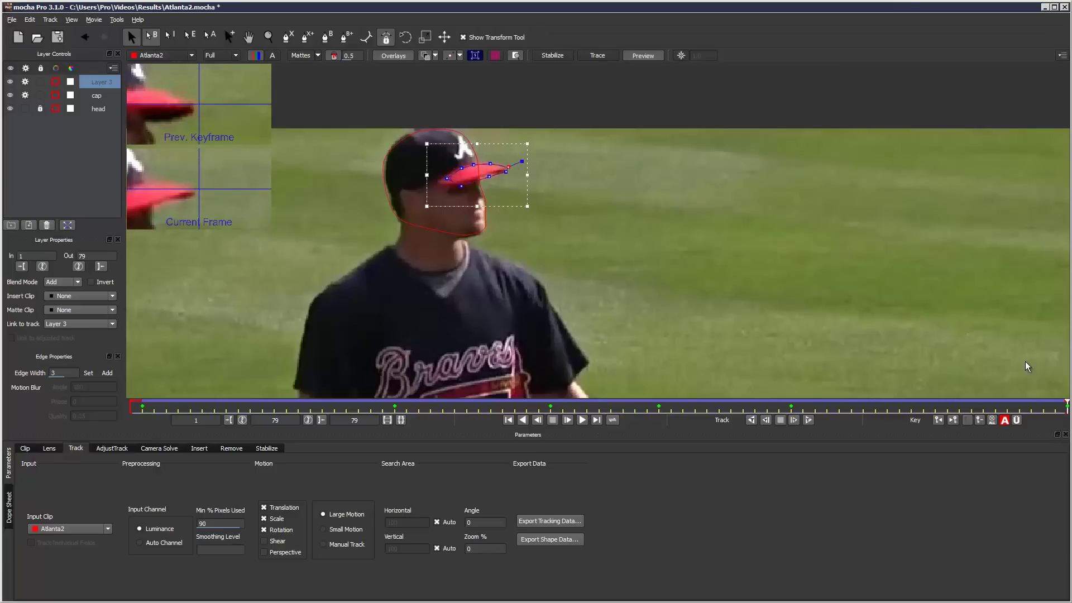
- Track the visor layer backwards from frame 2 to frame 1 and scrub through the clip to frame 79
left_click_drag(1066, 407, 148, 381)
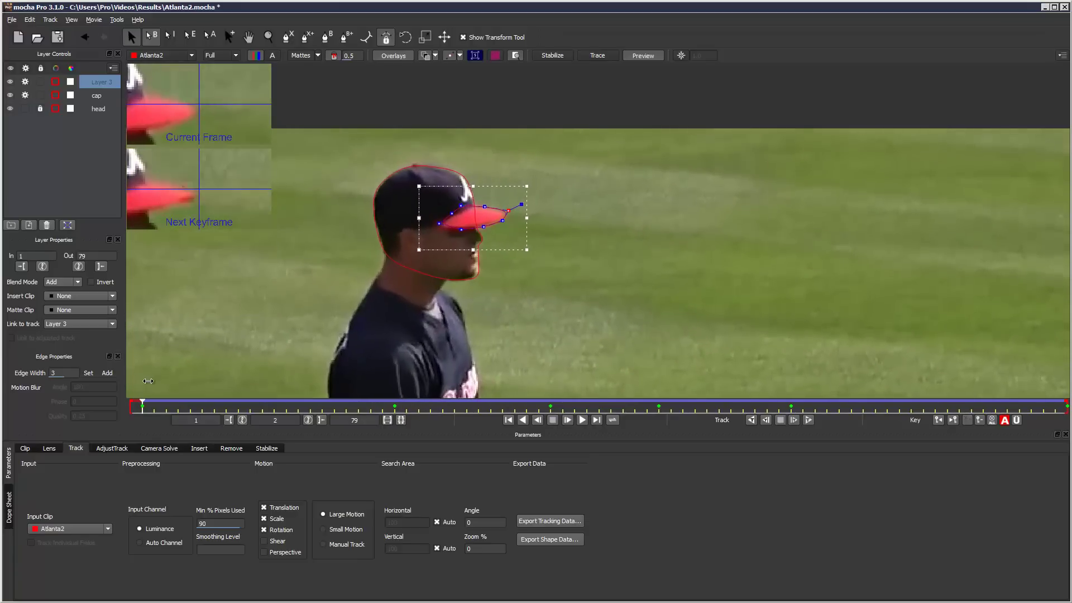
left_click(752, 420)
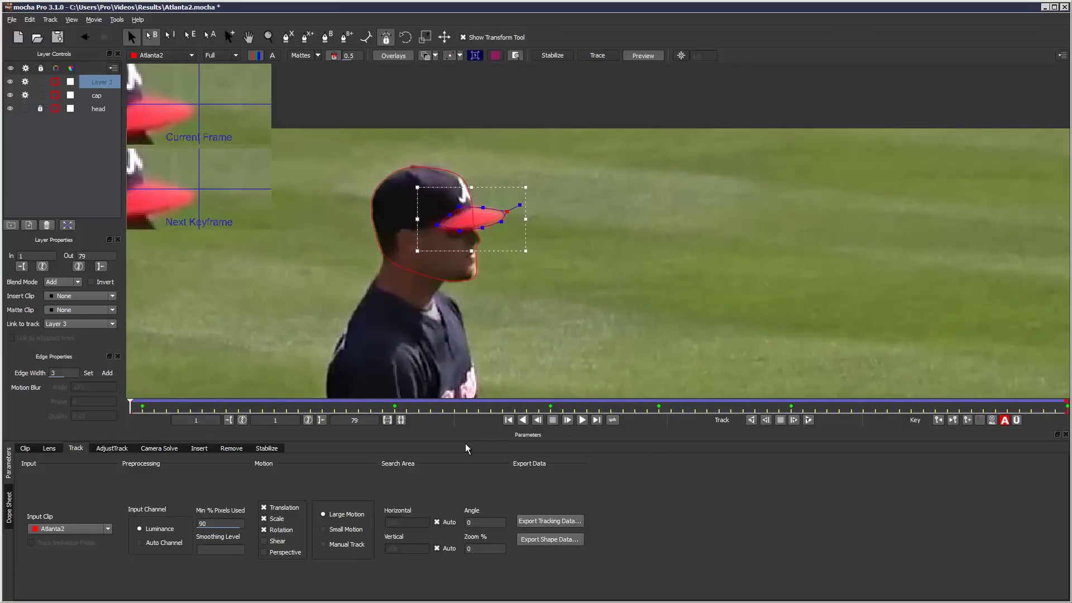
left_click_drag(129, 406, 1067, 349)
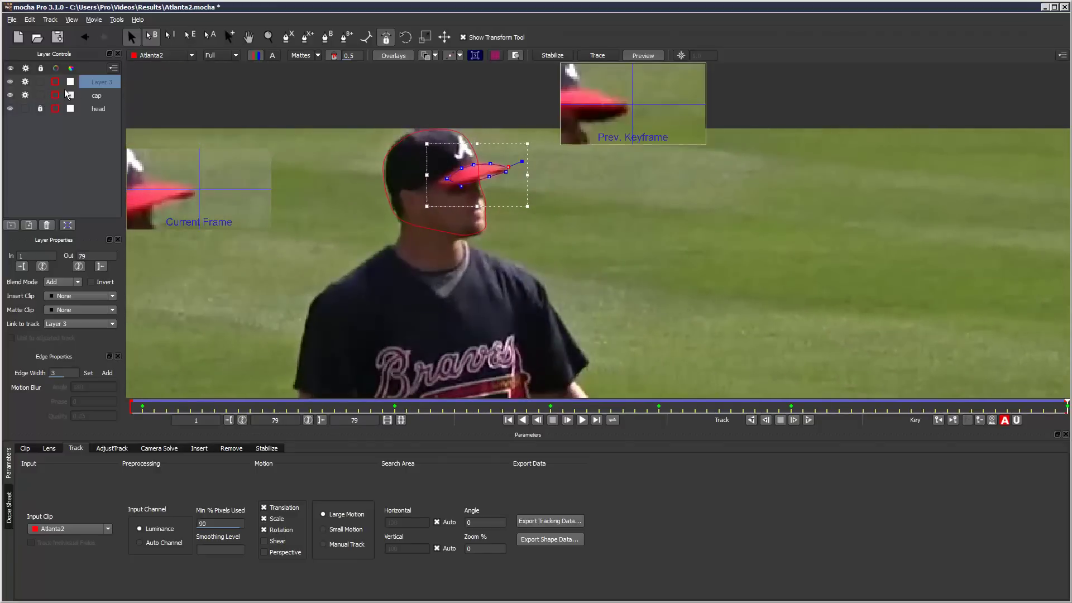
- Delete the cap layer that was duplicated from the head
left_click(97, 96)
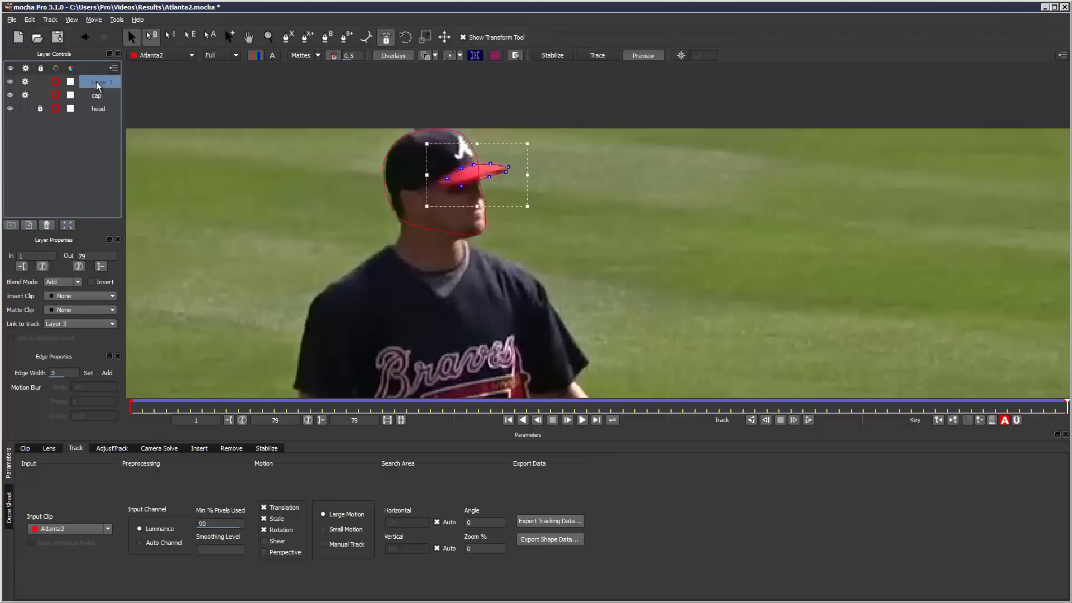
right_click(94, 95)
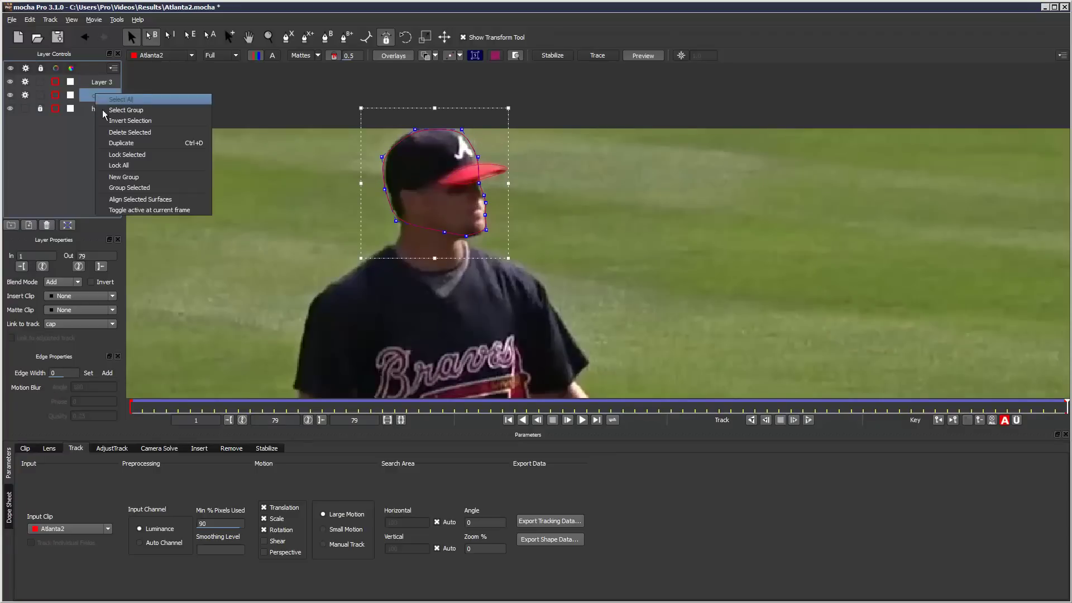
left_click(119, 133)
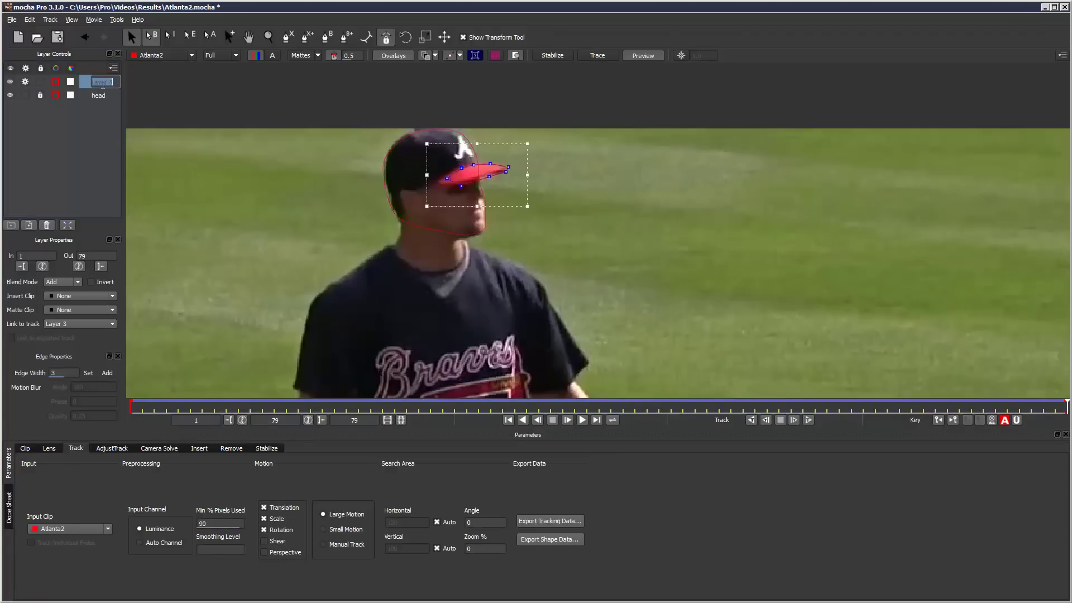
- Rename the visor's Layer 3 as cap and lock it
type("cap")
key("Return")
left_click(42, 82)
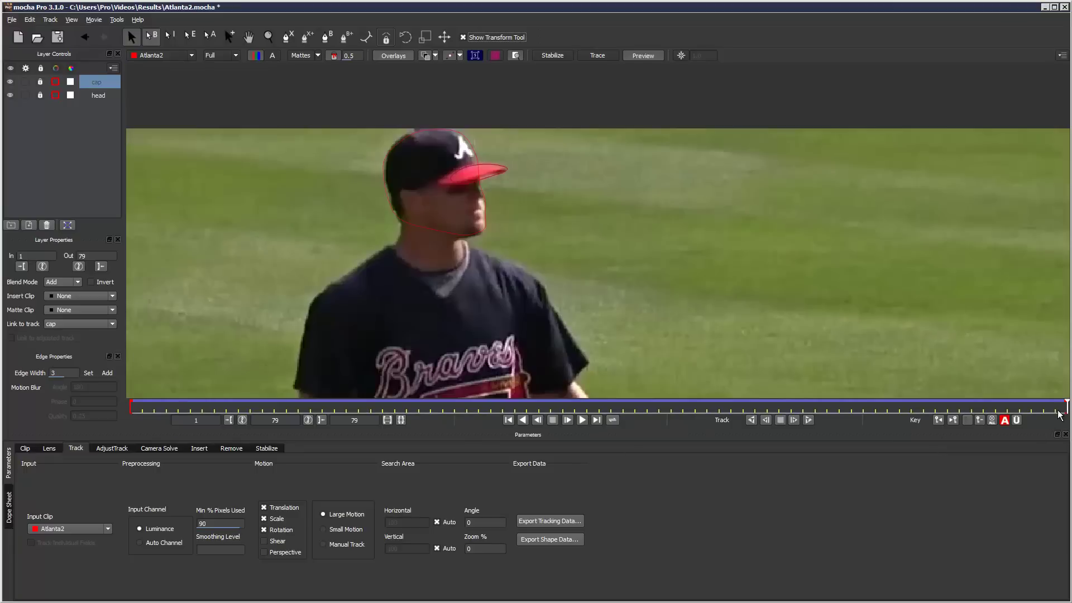
- Display the mattes of all layers without the footage and scrub the clip to examine both shapes
left_click_drag(1060, 415, 130, 414)
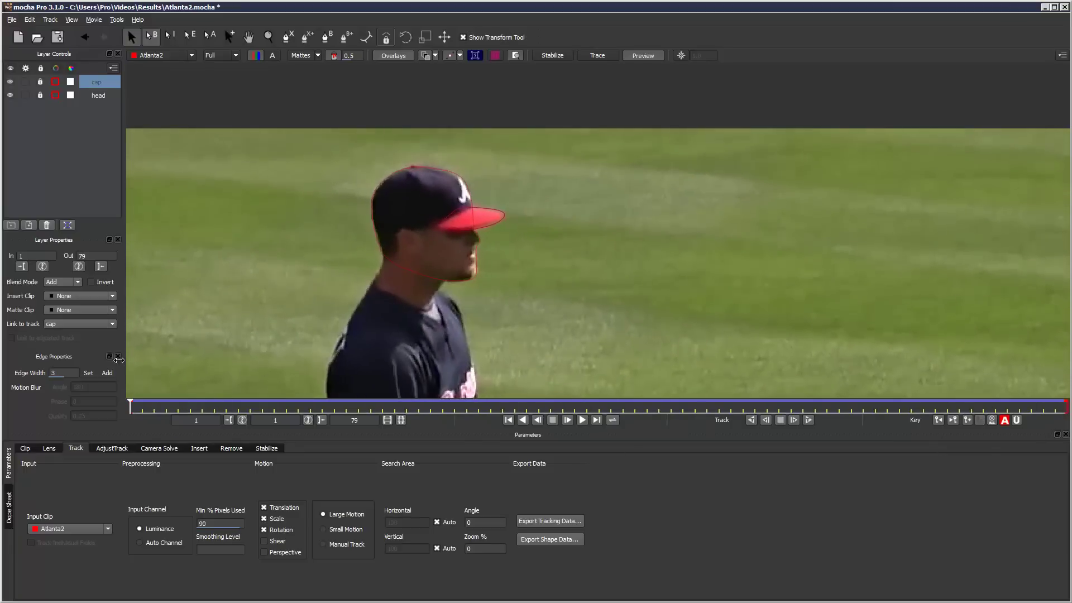
left_click_drag(119, 361, 336, 373)
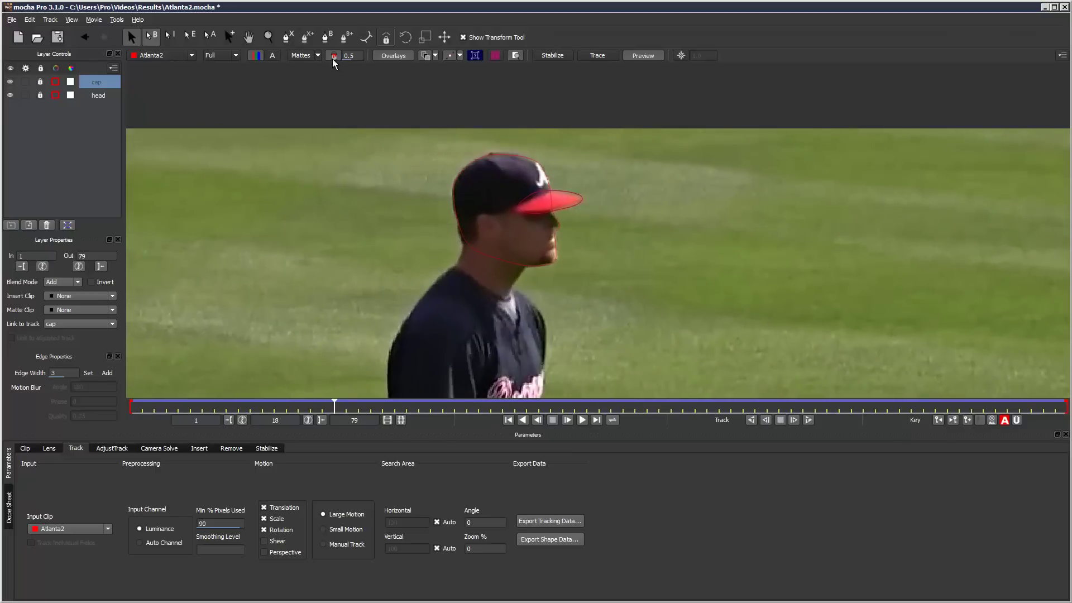
left_click(304, 56)
left_click(257, 56)
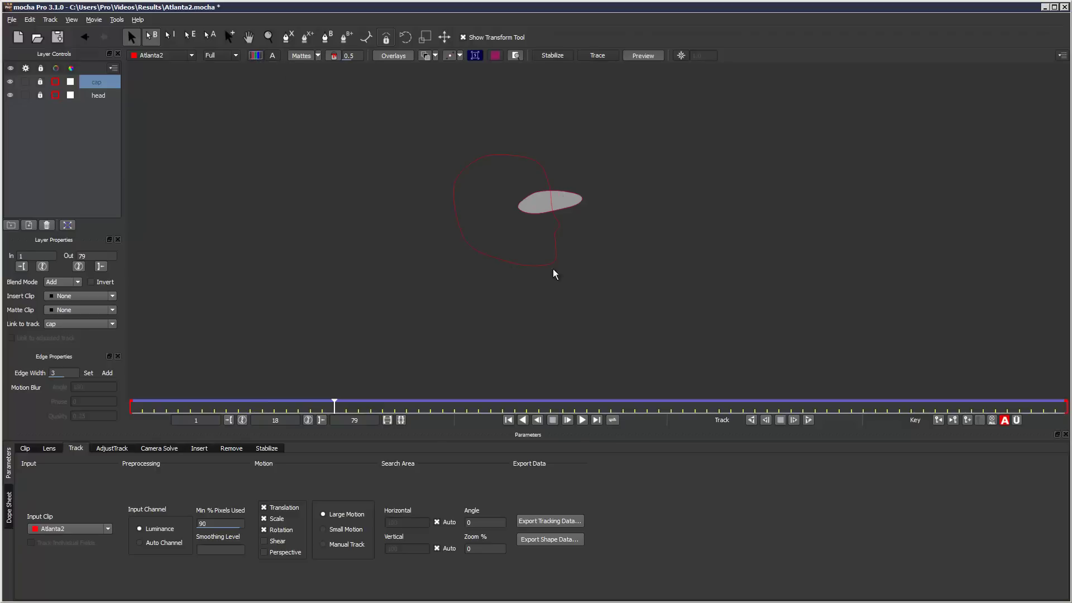
left_click(317, 55)
left_click(324, 67)
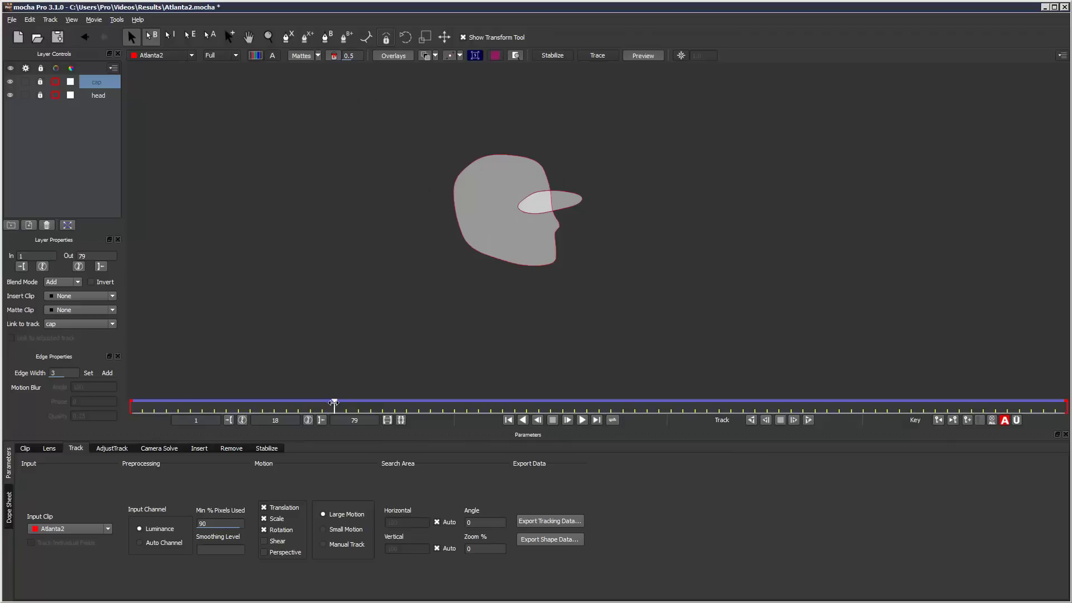
left_click_drag(333, 402, 287, 385)
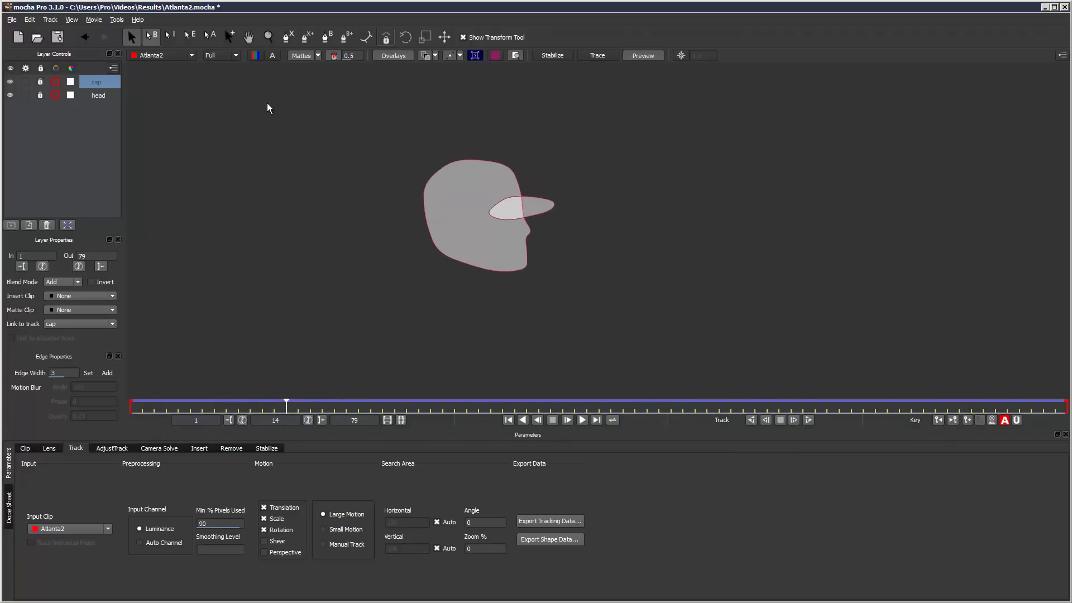
- Bring back the footage, hide the mattes and move to frame 11
left_click(254, 56)
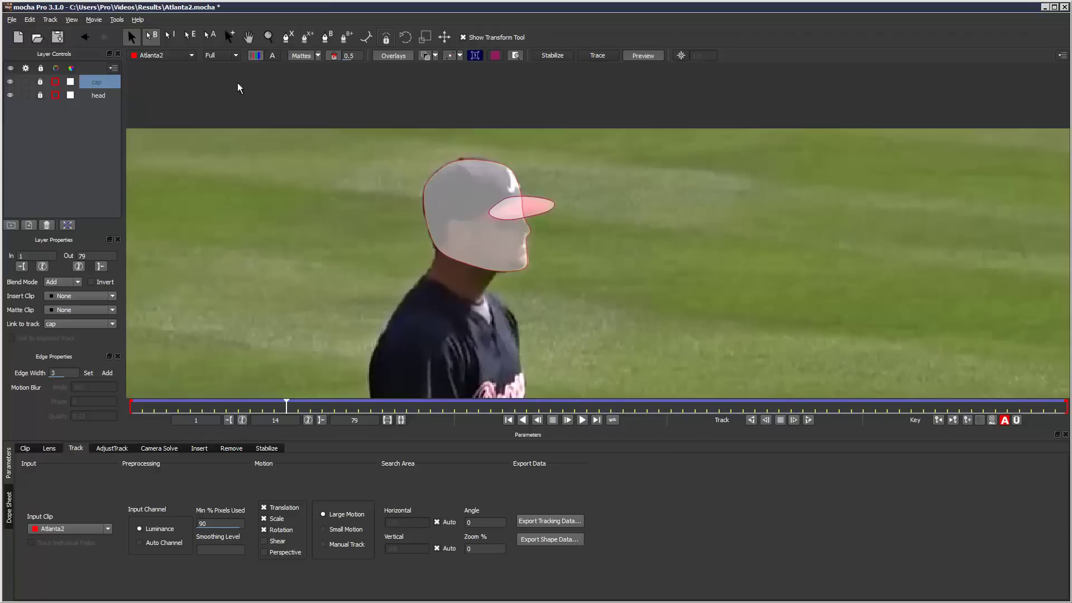
left_click(300, 56)
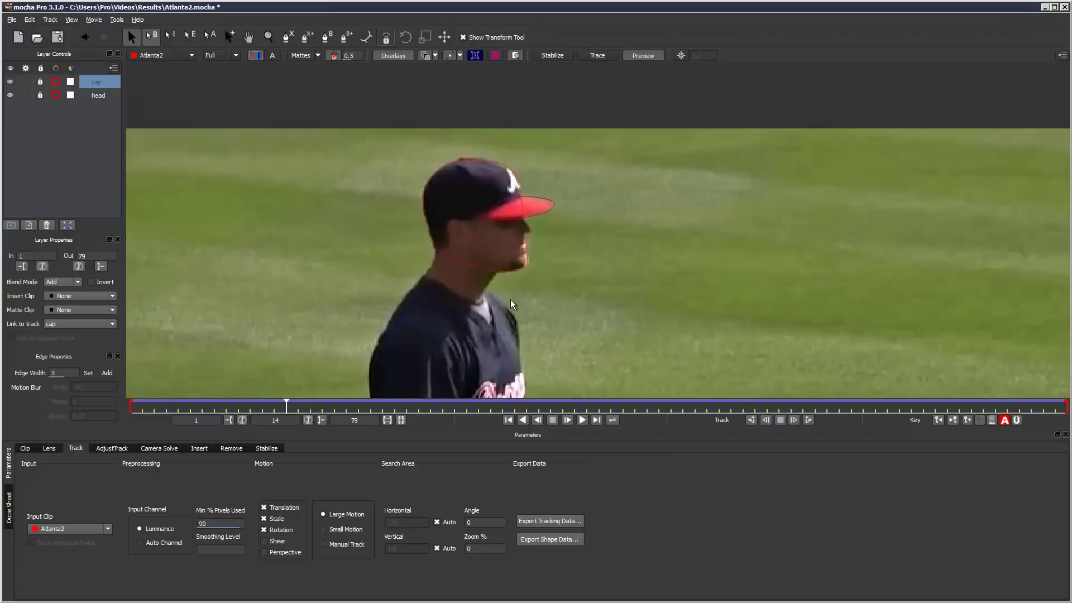
left_click_drag(286, 405, 246, 374)
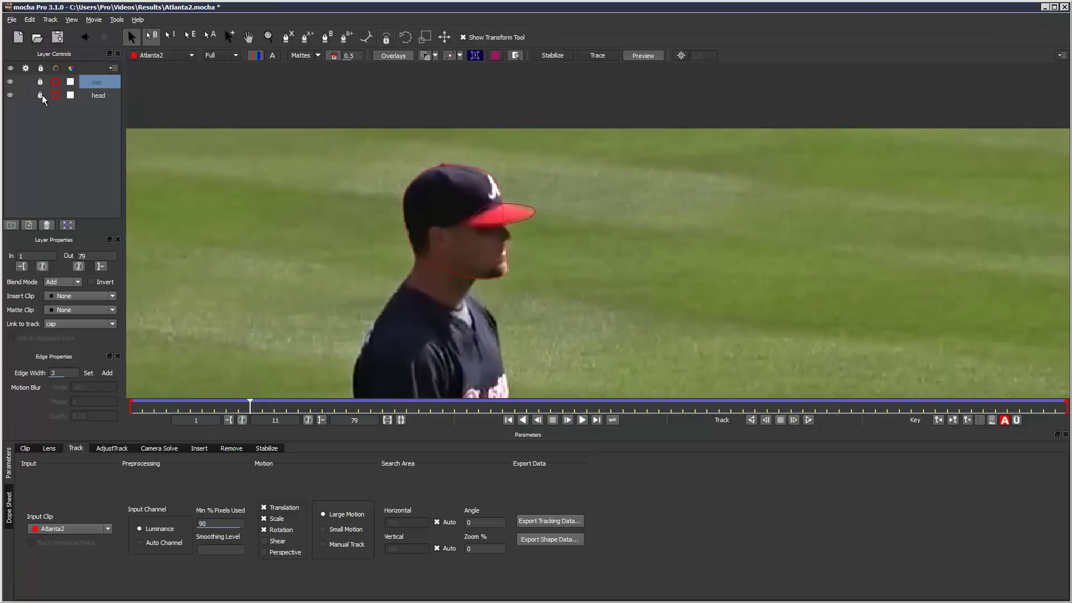
- Unlock the cap and head layers and select them both
left_click_drag(45, 82, 44, 95)
left_click(103, 95)
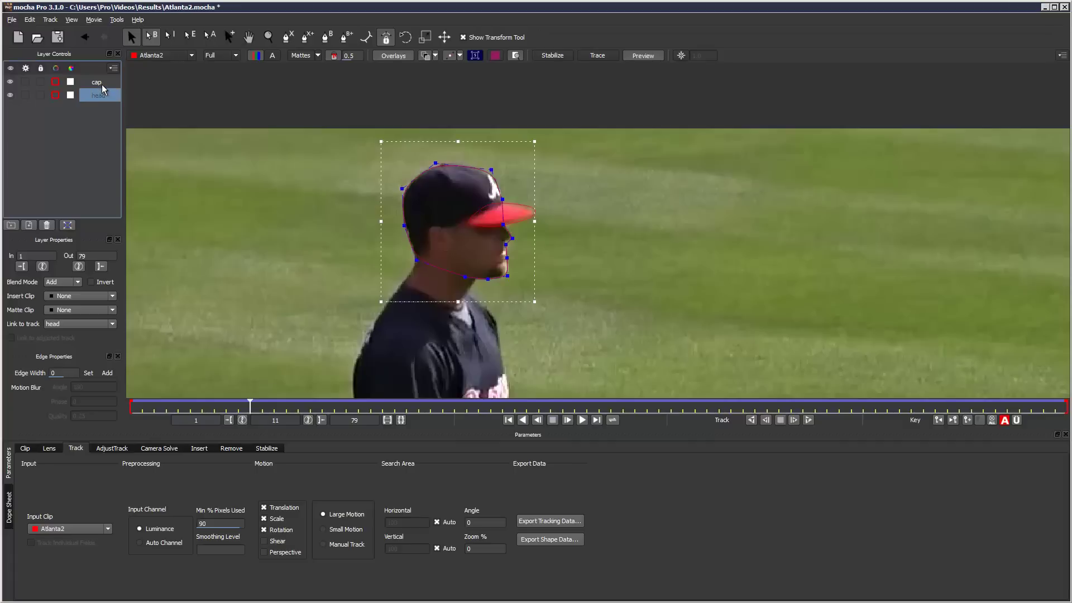
left_click(102, 85)
left_click(96, 96, "shift")
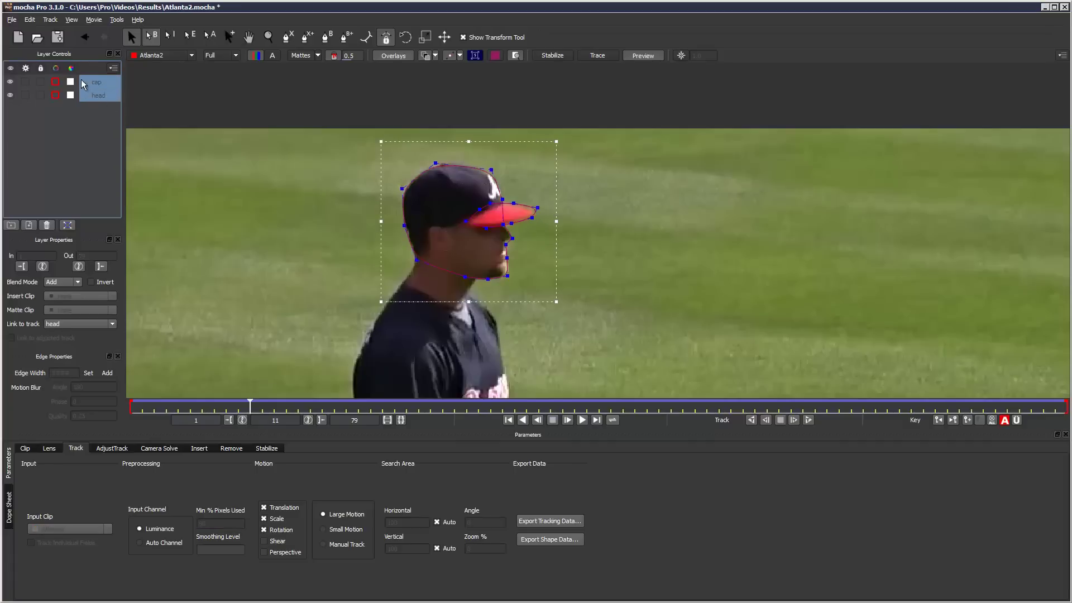
- Copy the shape data of all layers to the clipboard from frame 11 in the mocha shape data for AE format
left_click(12, 20)
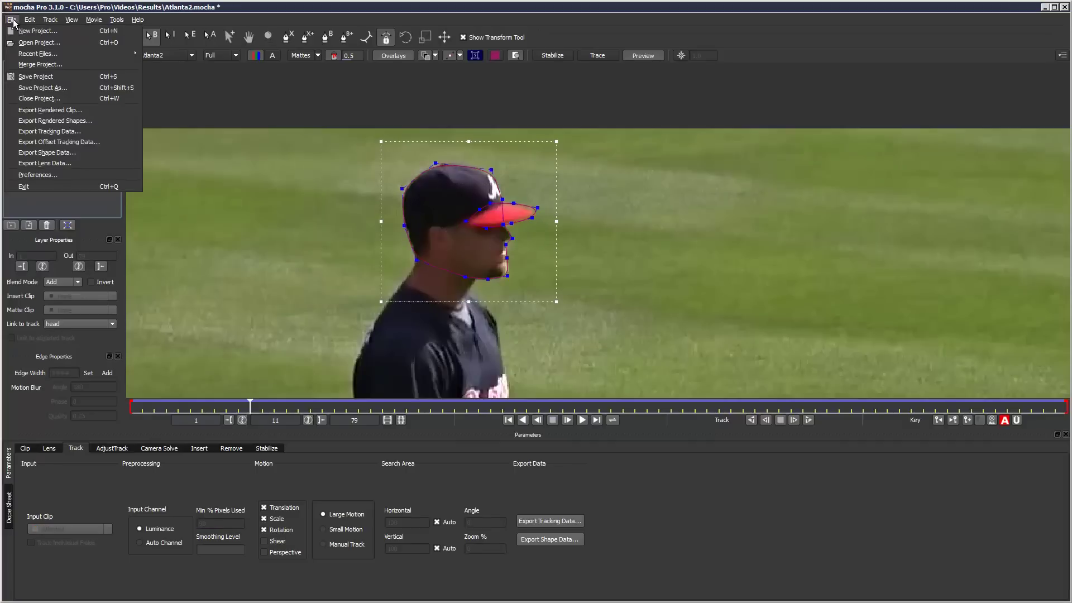
left_click(71, 152)
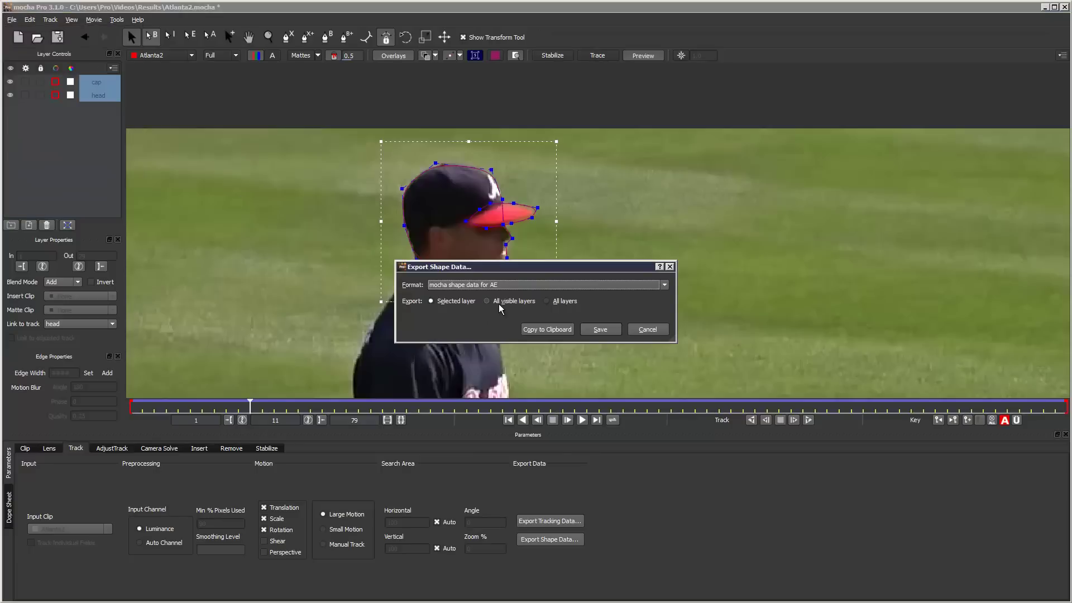
left_click(547, 301)
left_click(553, 330)
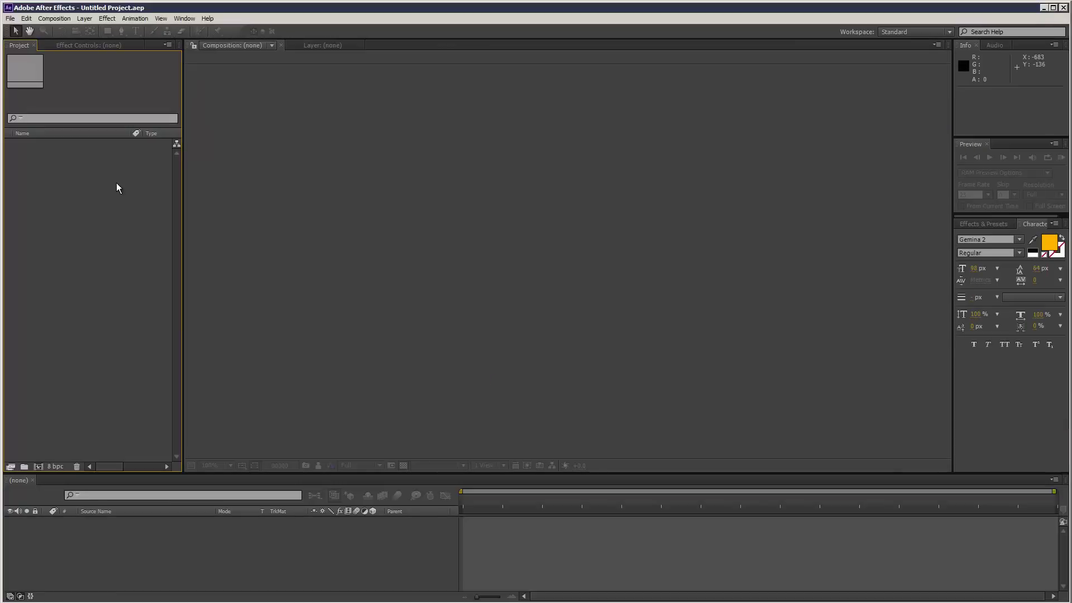
- Switch to After Effects, import Atlanta2.avi and create a composition from it
right_click(55, 200)
mouse_move(98, 232)
left_click(179, 231)
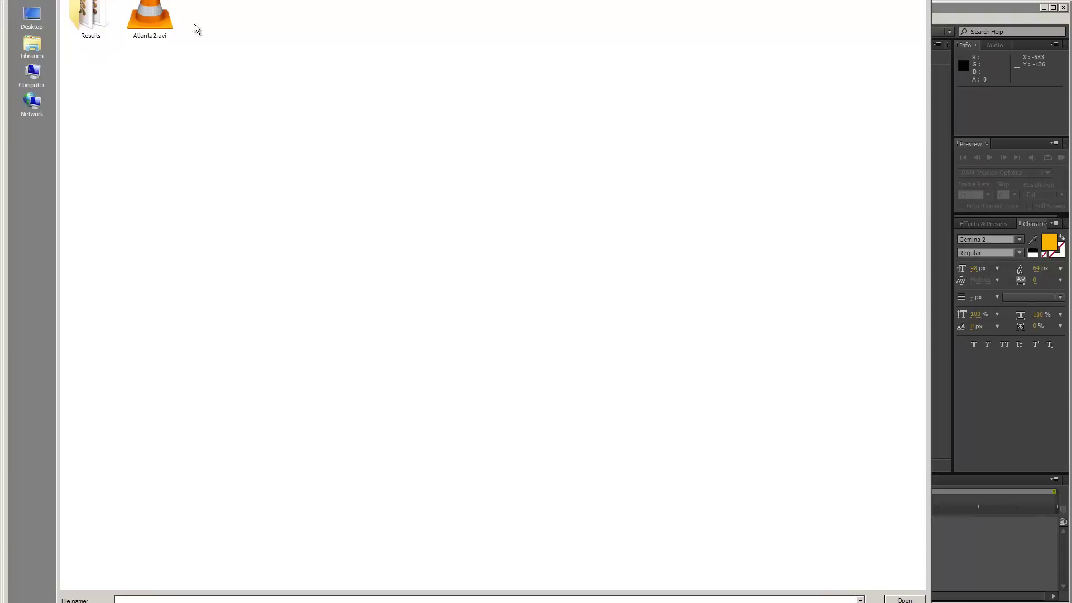
double_click(159, 20)
left_click_drag(28, 144, 463, 505)
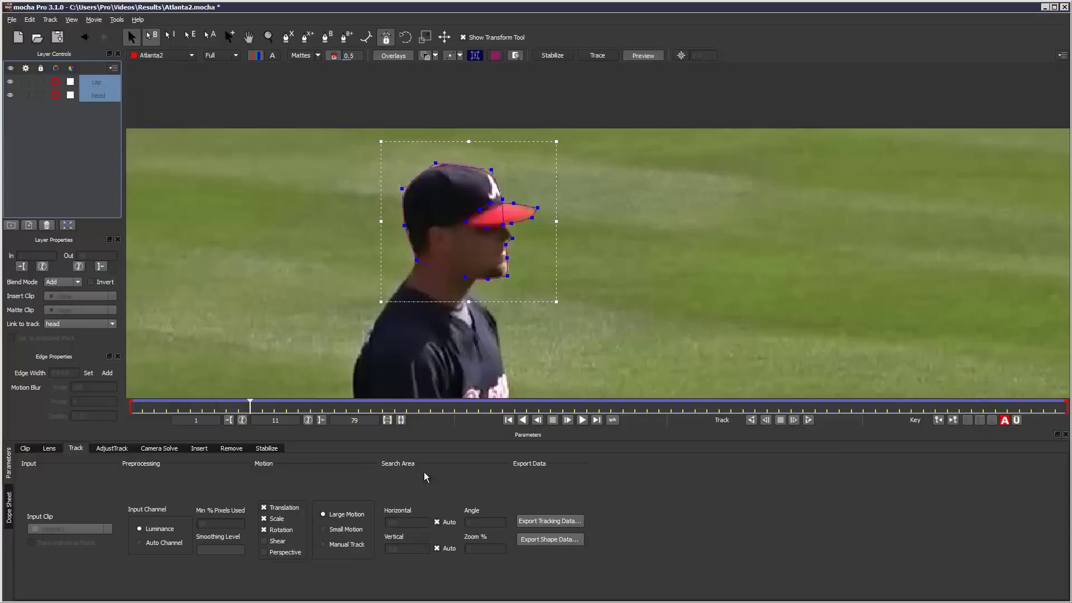
- Return to mocha, go to frame 1 and copy all layers' shape data to the clipboard as mocha shape data for AE
left_click_drag(250, 405, 131, 406)
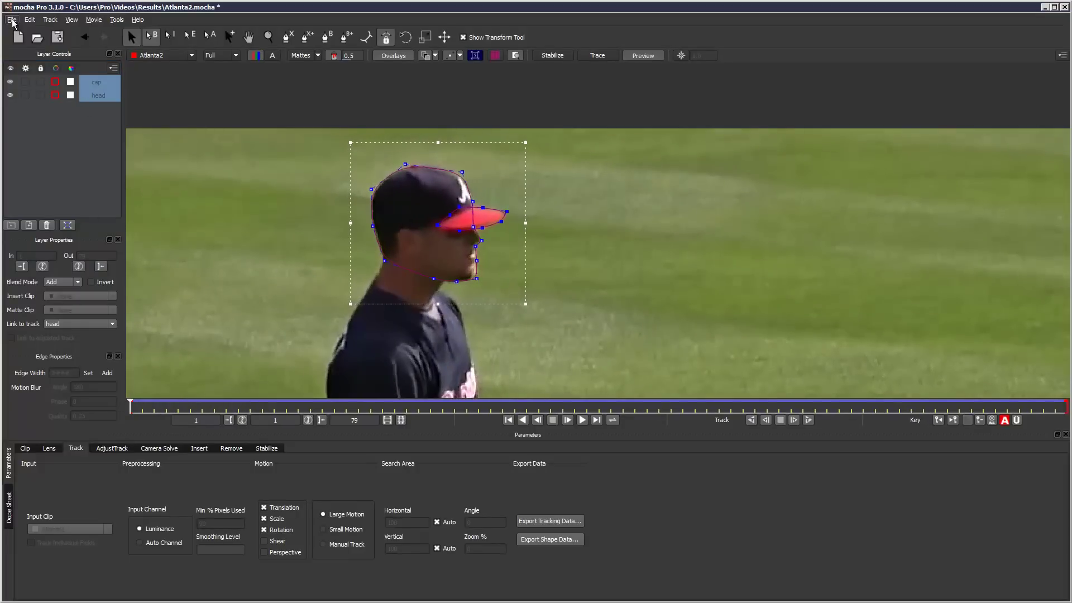
left_click(13, 21)
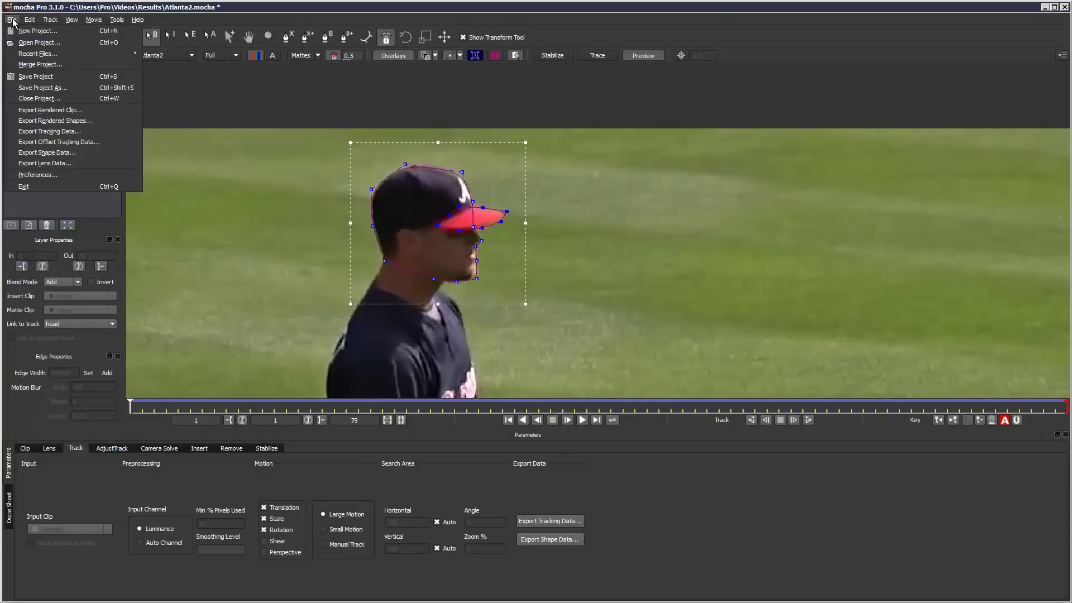
left_click(74, 154)
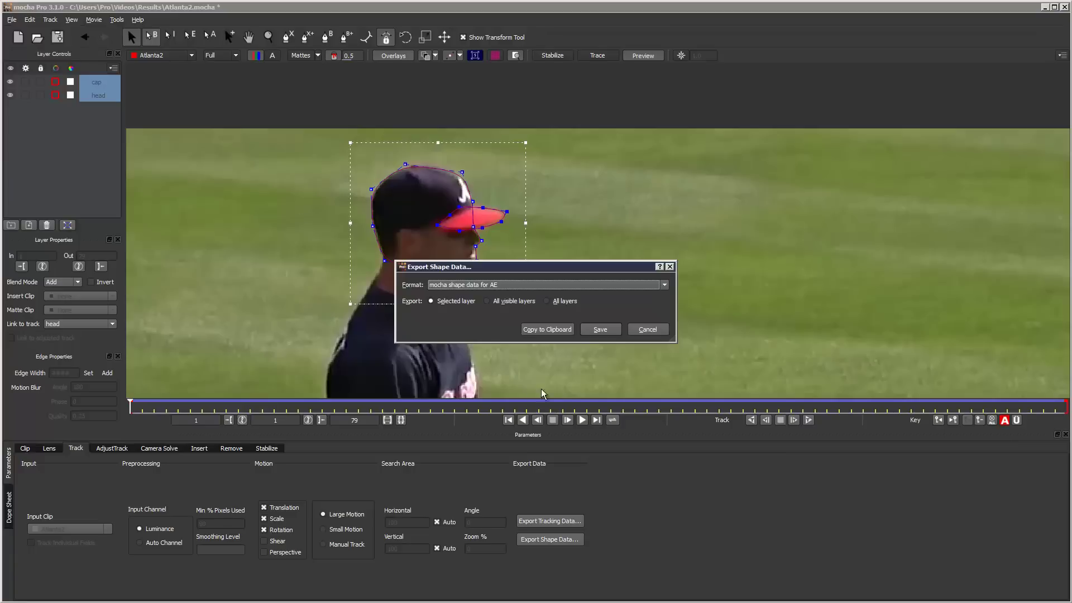
left_click(559, 300)
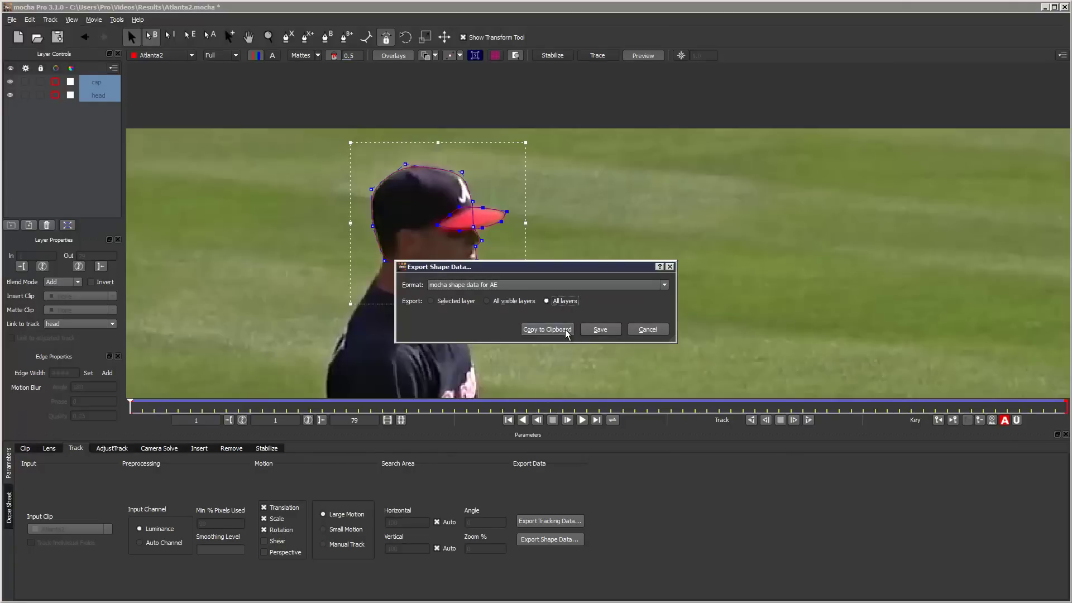
left_click(555, 330)
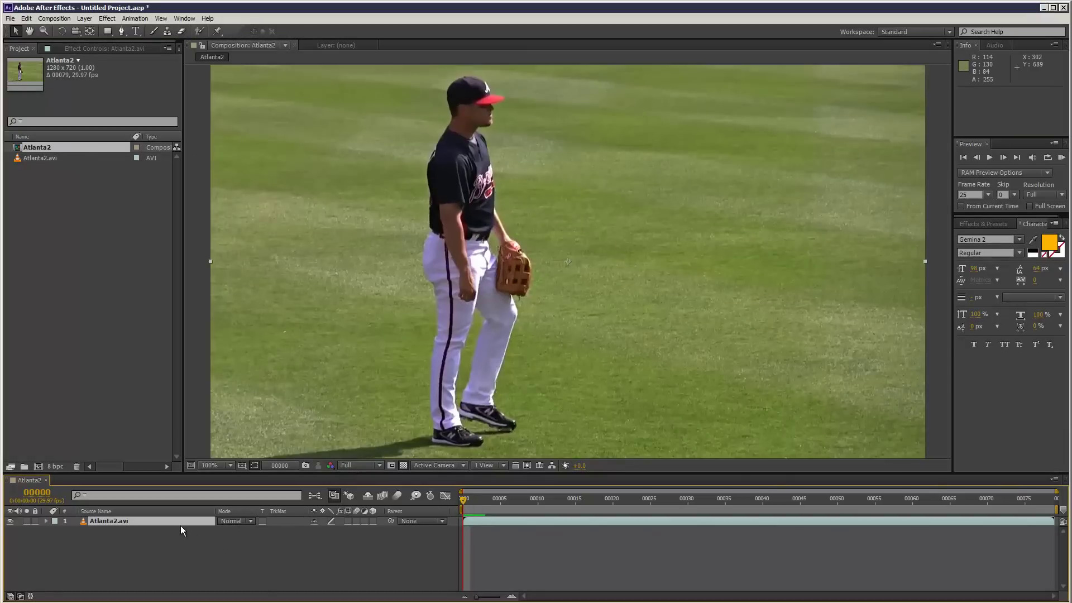
- Paste the copied mocha shapes onto the Atlanta2.avi layer in After Effects and show the layer's effect controls
left_click(26, 18)
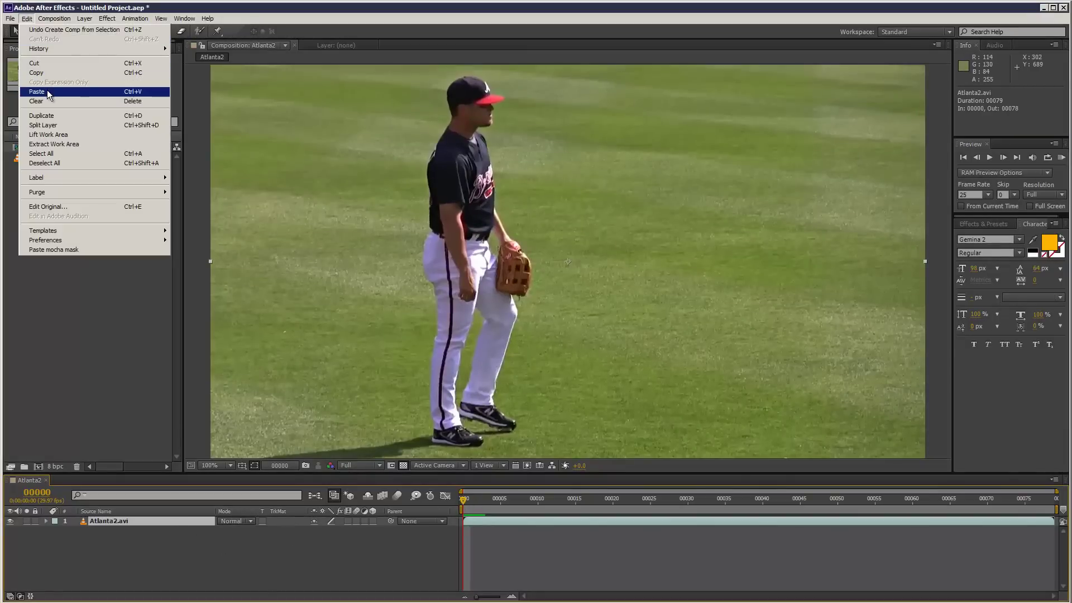
left_click(50, 95)
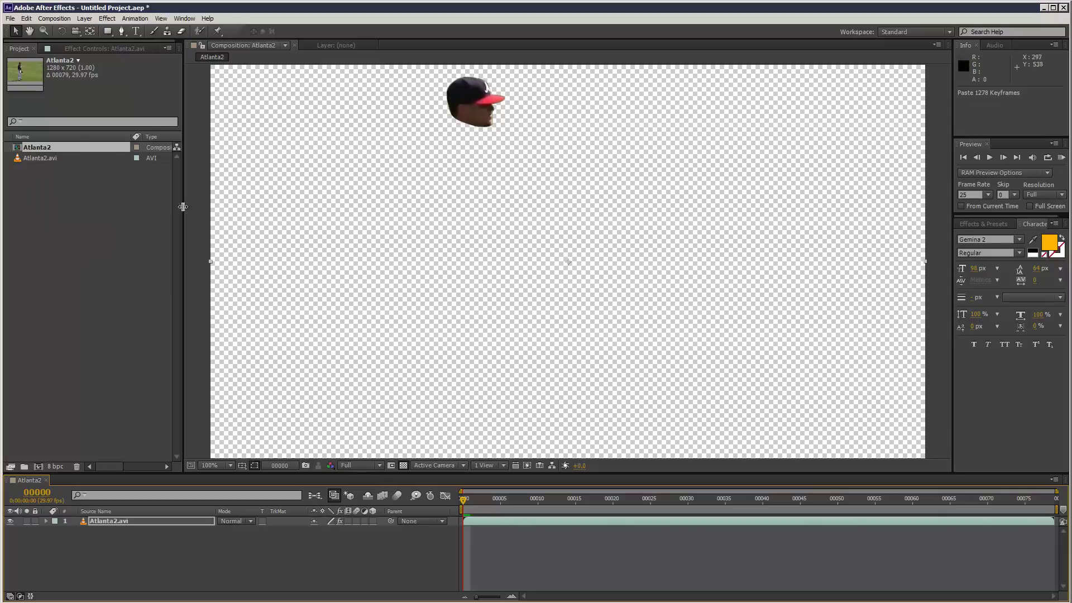
left_click(85, 50)
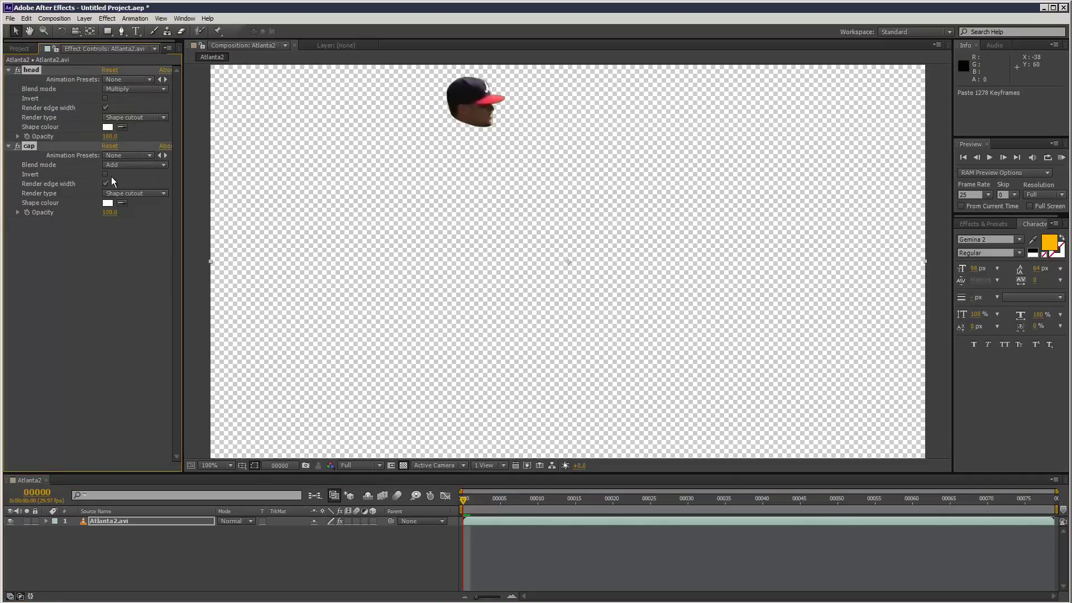
- Scrub through the composition to check the head and cap cutout, then return to frame 0
left_click_drag(492, 501, 995, 479)
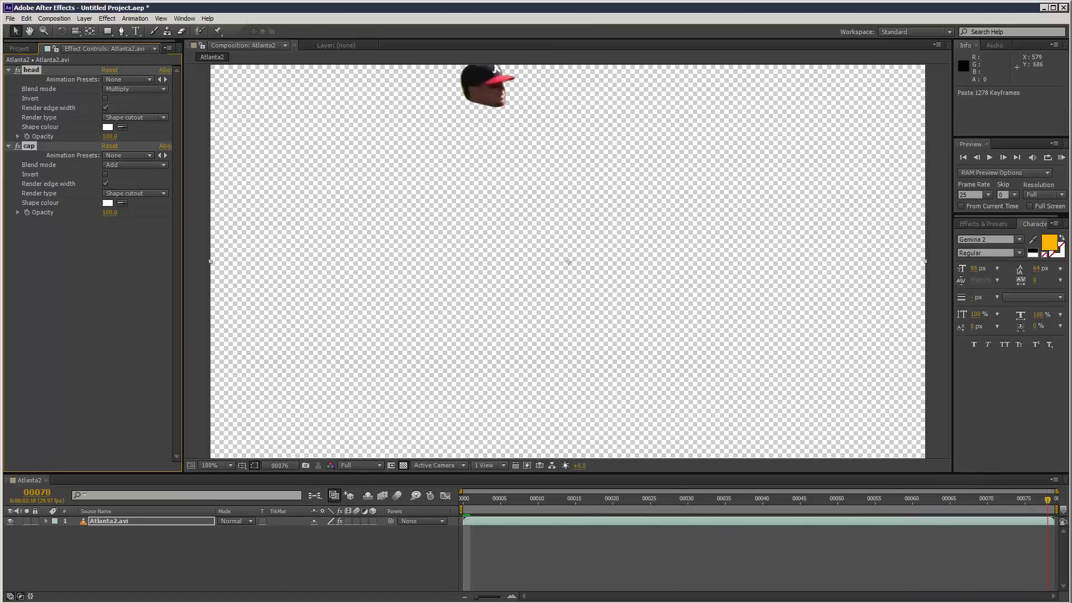
left_click_drag(1048, 499, 409, 464)
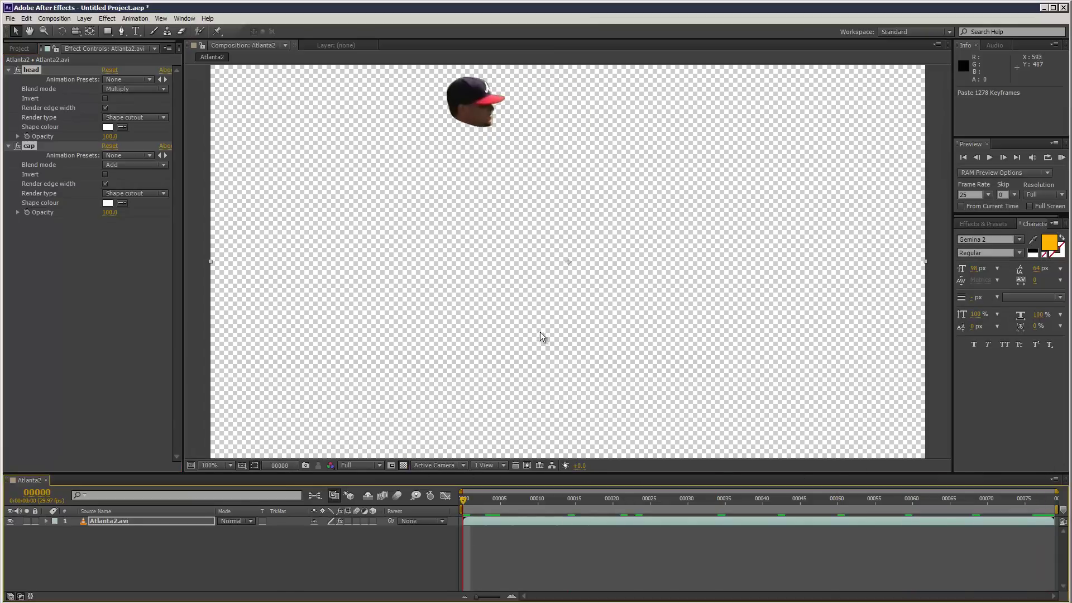
key("space")
left_click_drag(502, 275, 510, 320)
left_click_drag(491, 498, 357, 465)
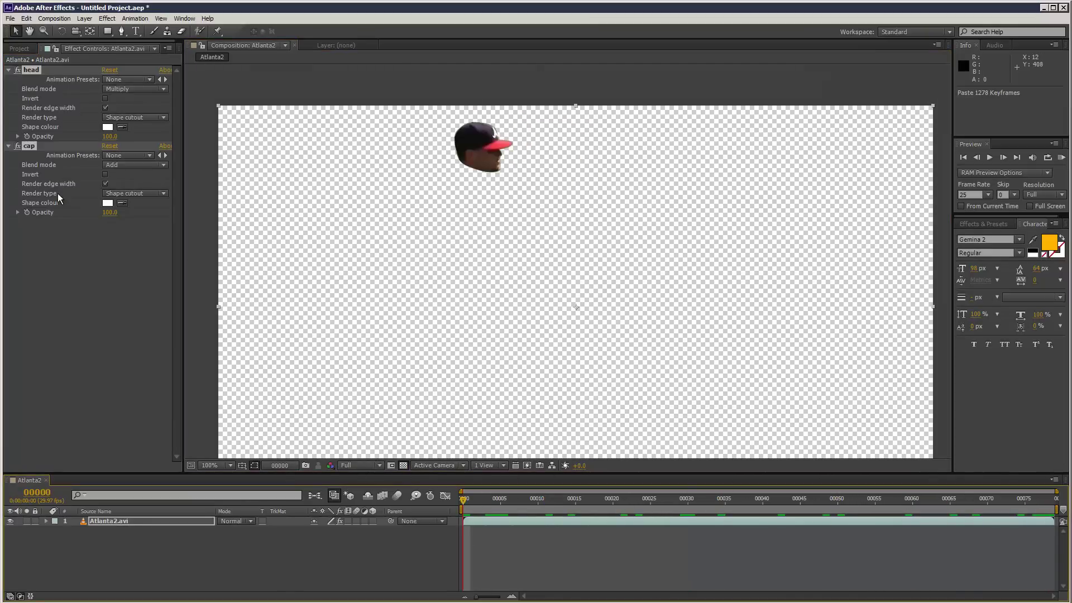
left_click(59, 235)
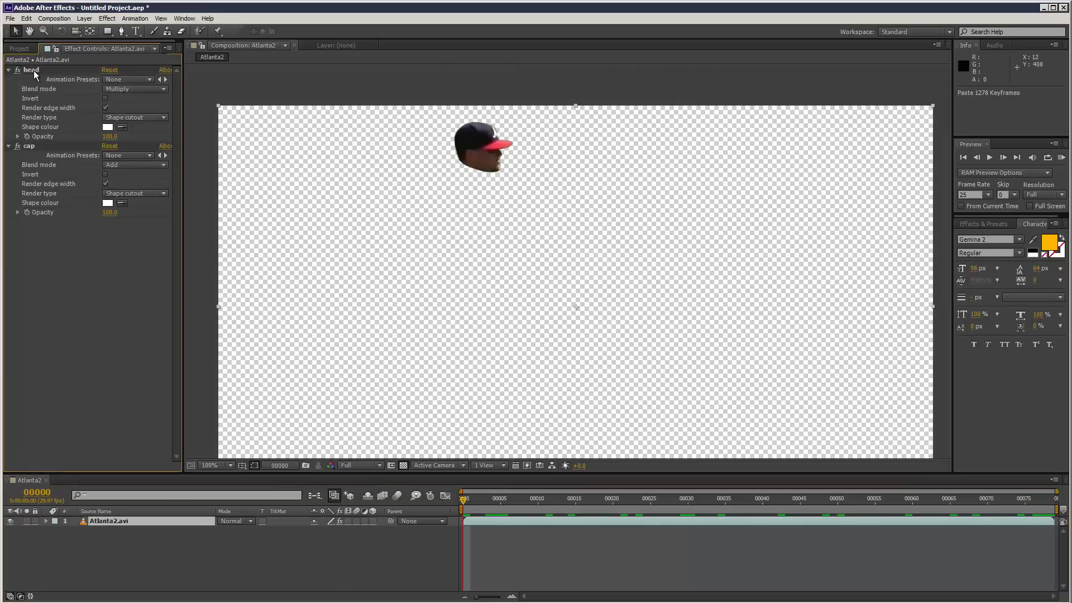
left_click(33, 71)
left_click(29, 147)
left_click(62, 258)
left_click(35, 68)
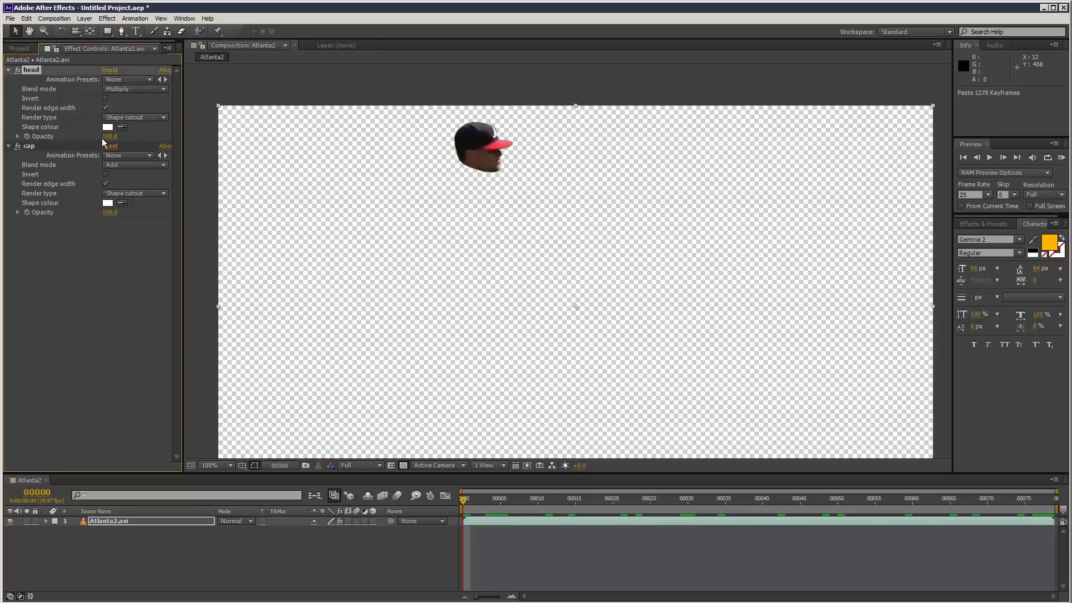
left_click_drag(110, 137, 142, 134)
- Apply the Simple Choker effect to the Atlanta2.avi layer and place it between the head and cap effects
left_click(107, 18)
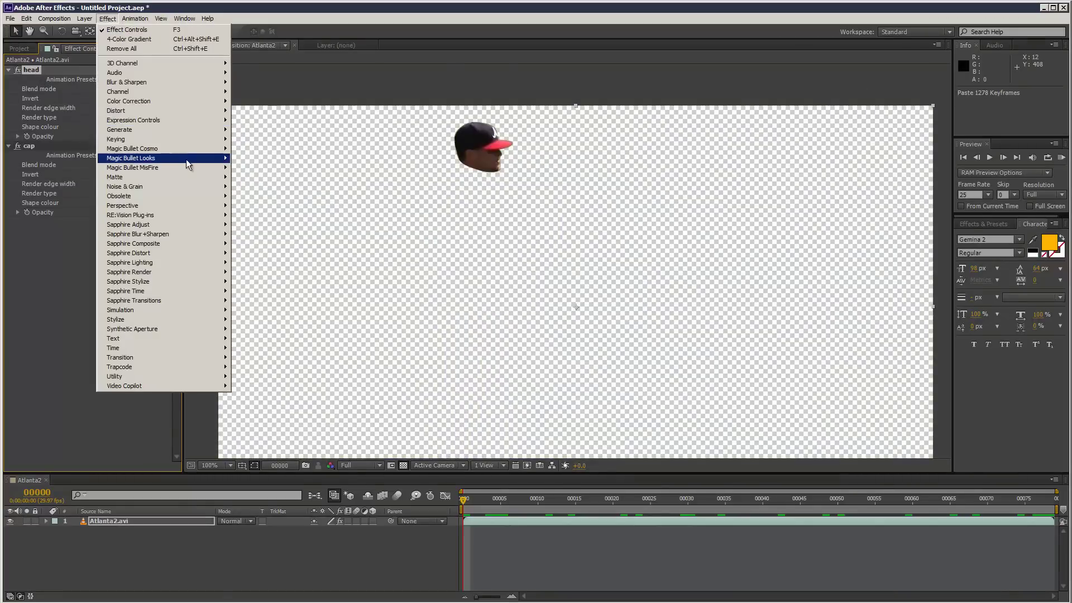
mouse_move(184, 177)
left_click(276, 206)
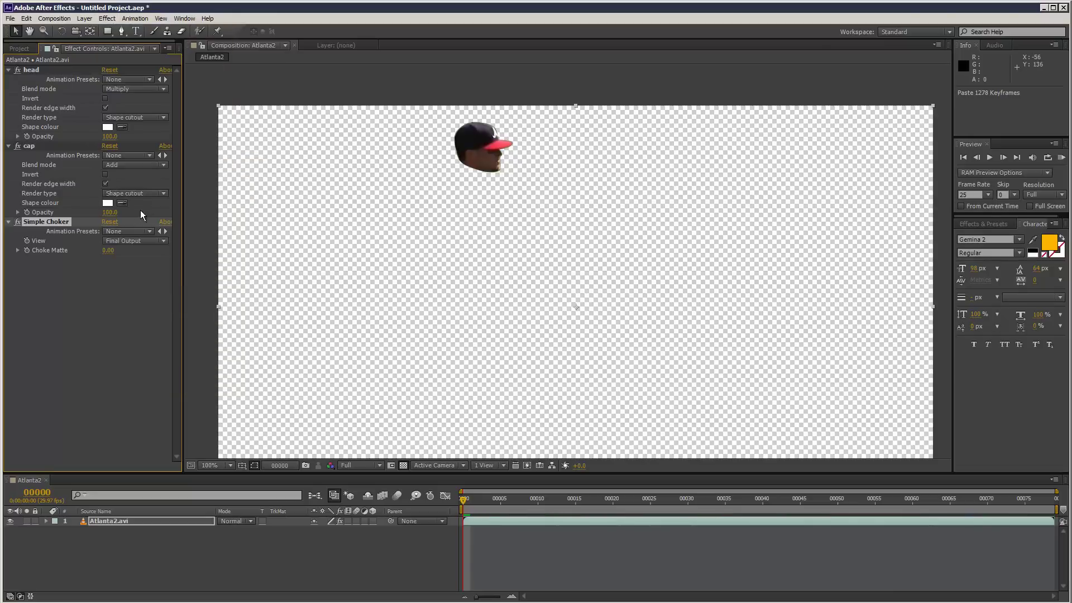
left_click_drag(62, 222, 57, 144)
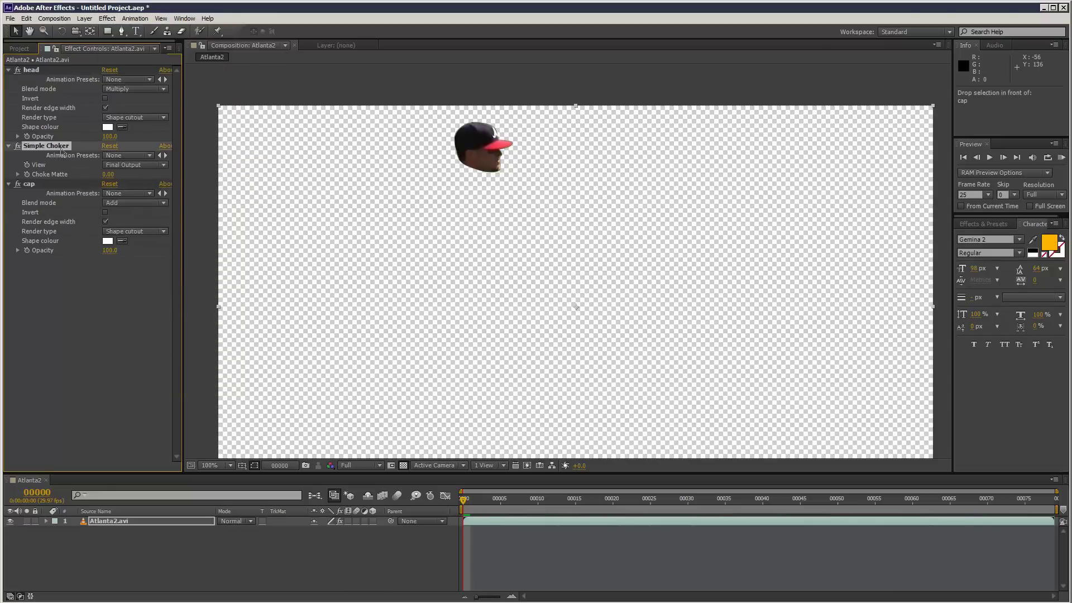
- Set the Simple Choker's Choke Matte to 5
left_click_drag(117, 174, 183, 173)
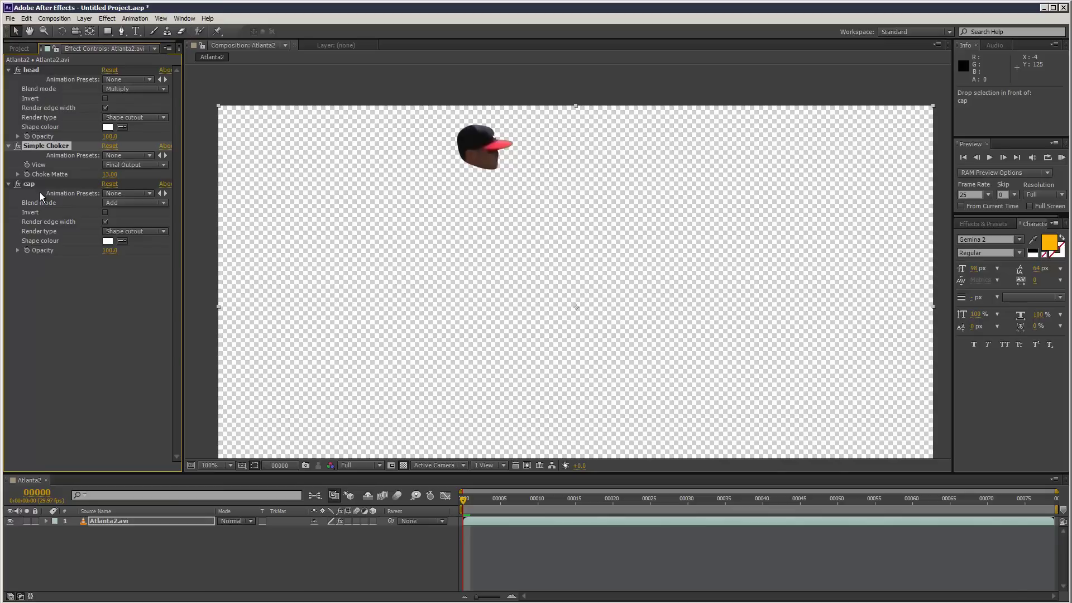
left_click(110, 174)
type("5")
key("Return")
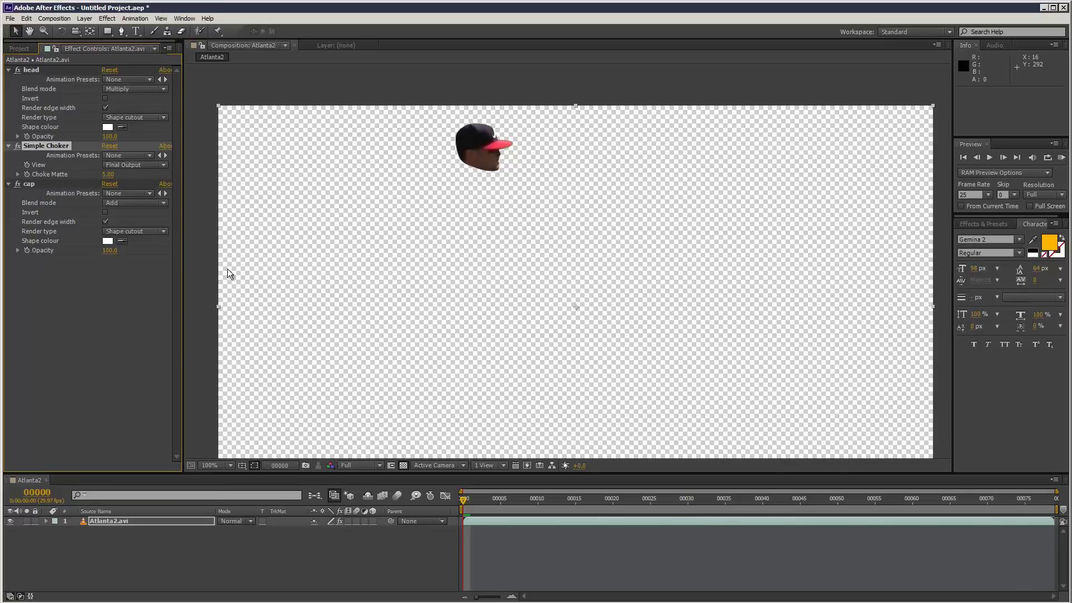
- Play RAM previews of the choked cutout at normal size and at 200% magnification to check its edges
left_click(1063, 158)
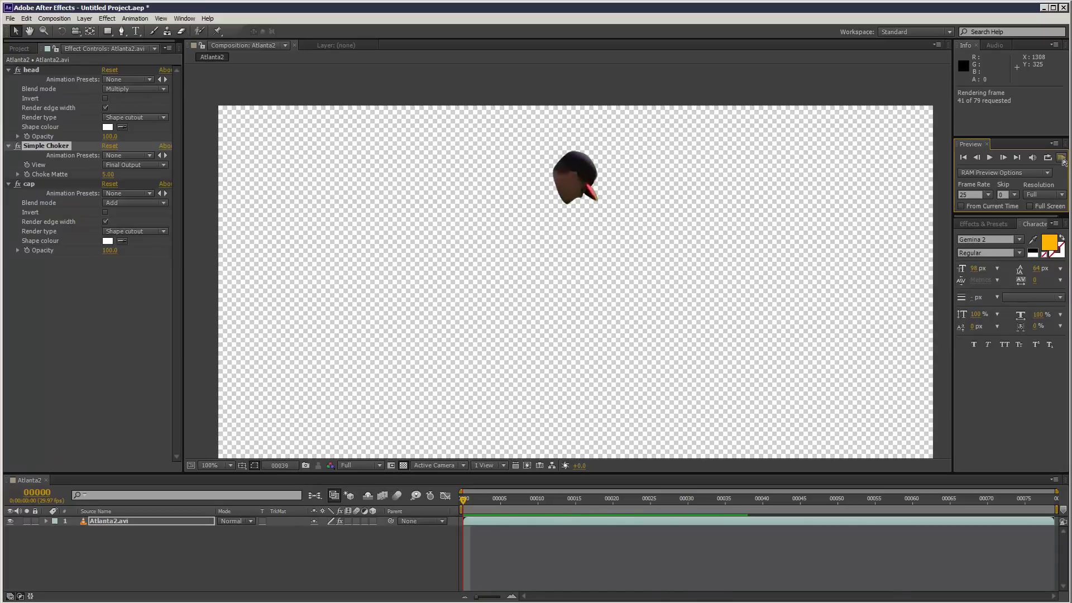
left_click(1060, 158)
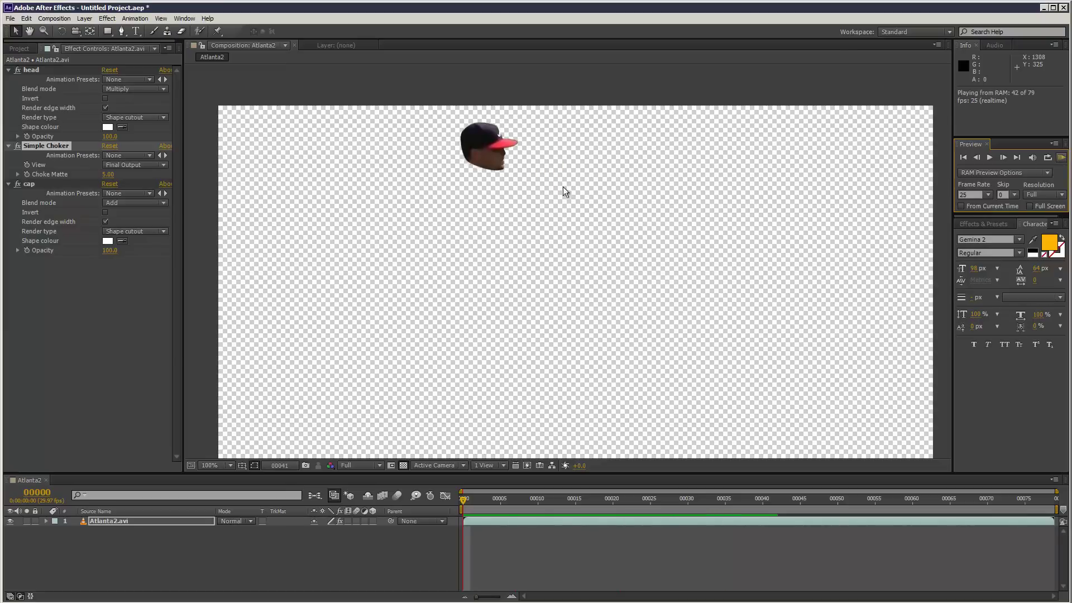
left_click(556, 75)
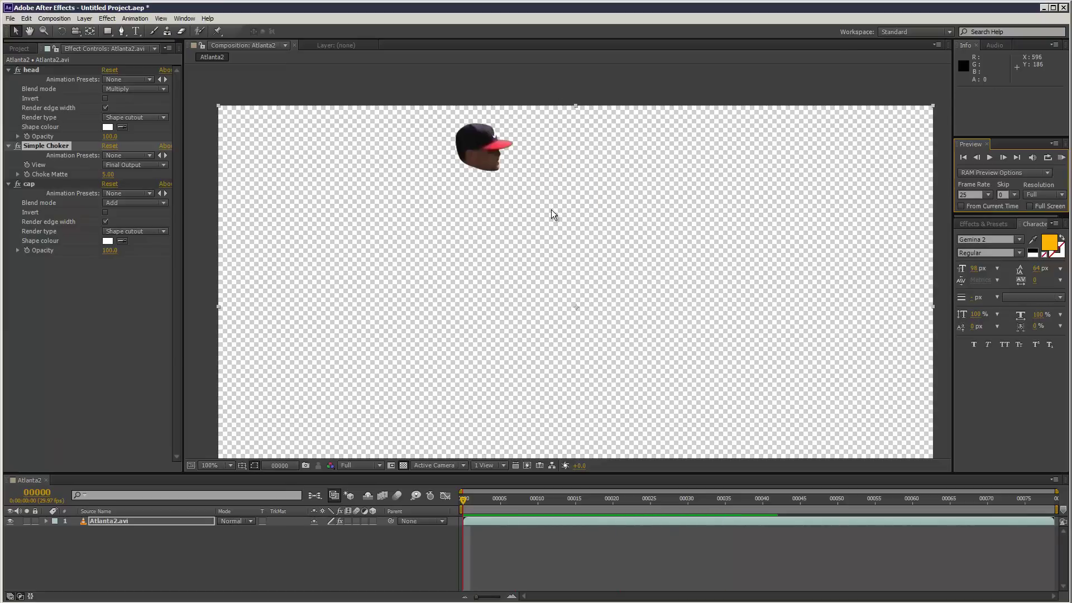
scroll(552, 209, "up", 1)
left_click_drag(491, 168, 548, 367)
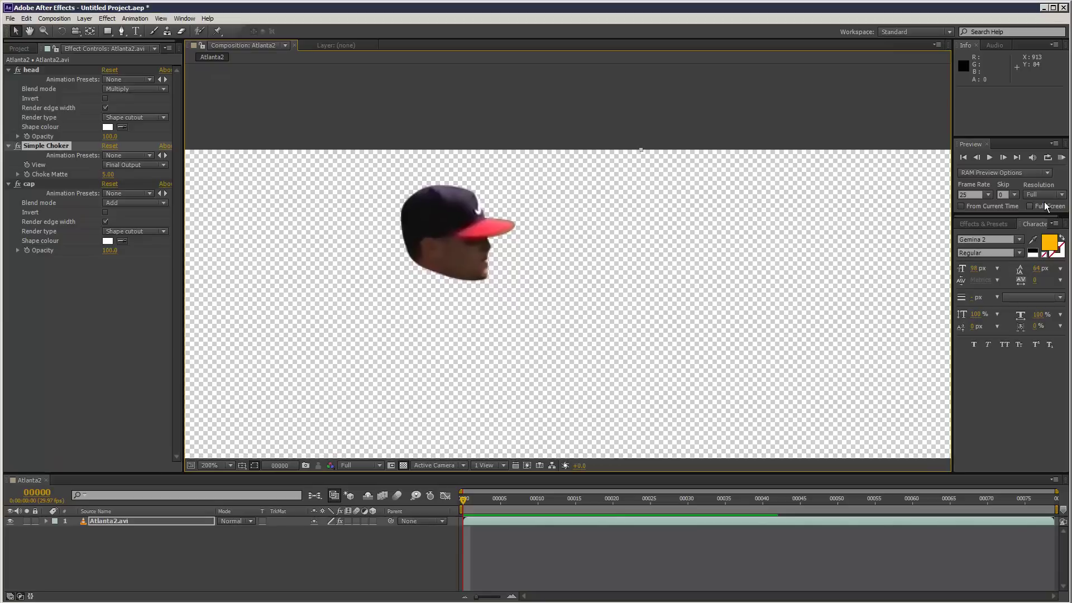
left_click(1063, 158)
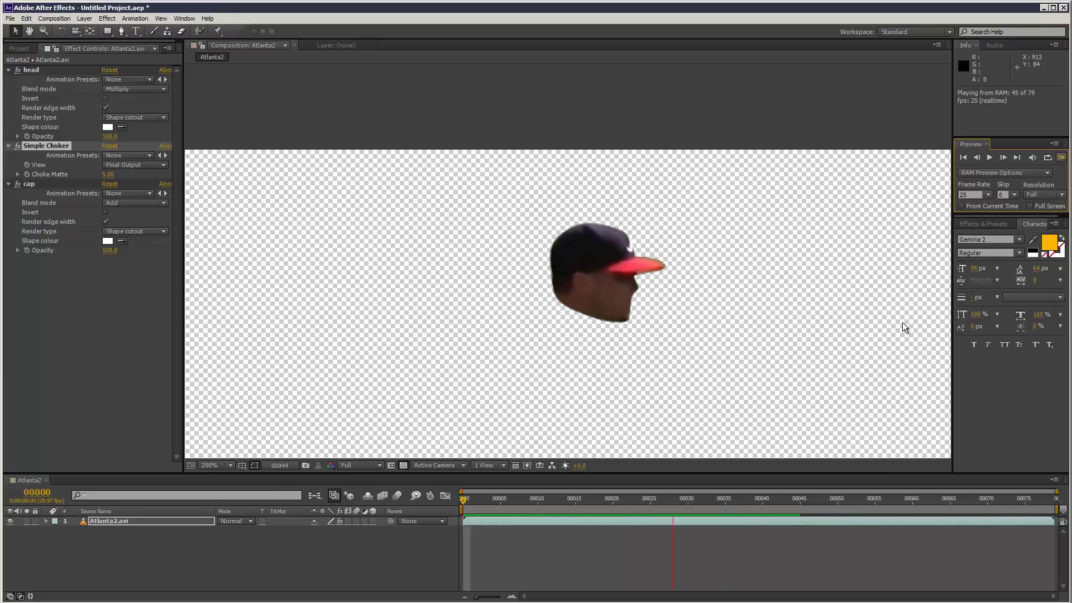
left_click(647, 497)
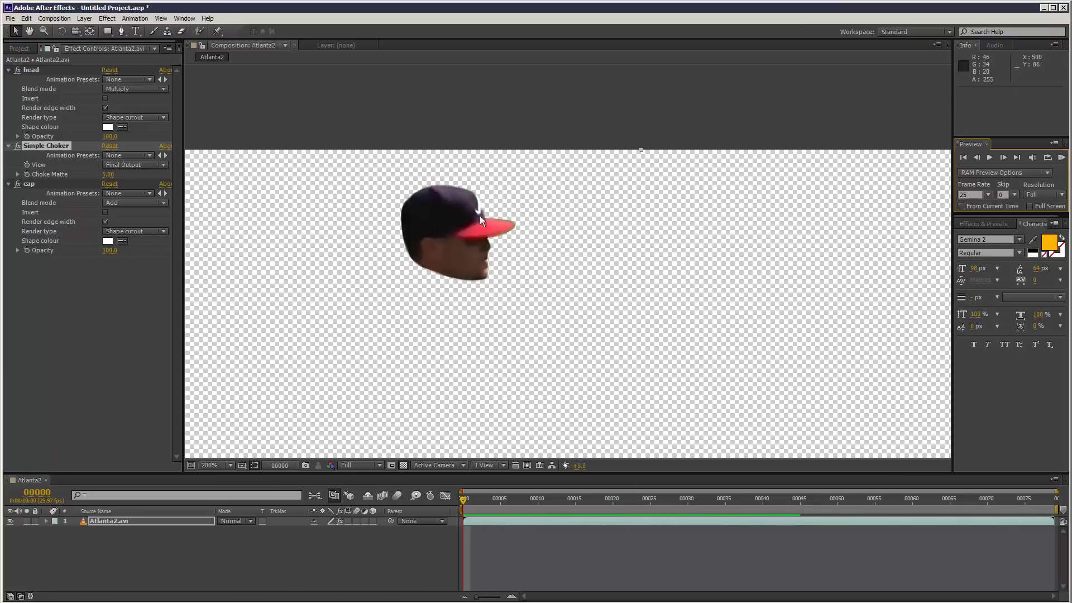